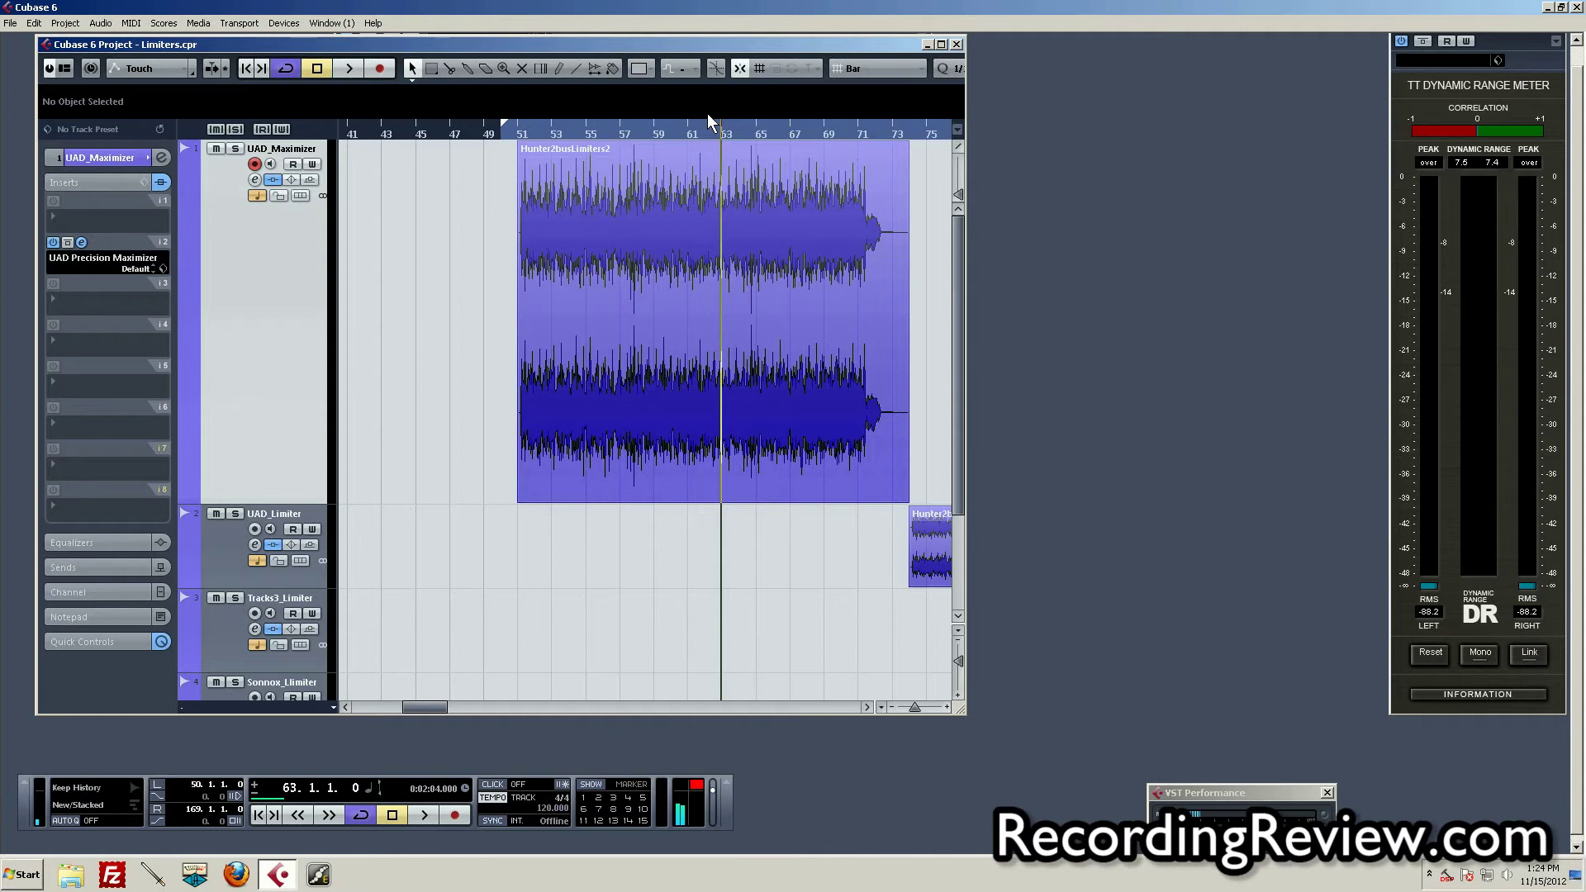
Step: Select the UAD_Maximizer mix event and zoom out to show all staggered limiter copies
left_click(654, 190)
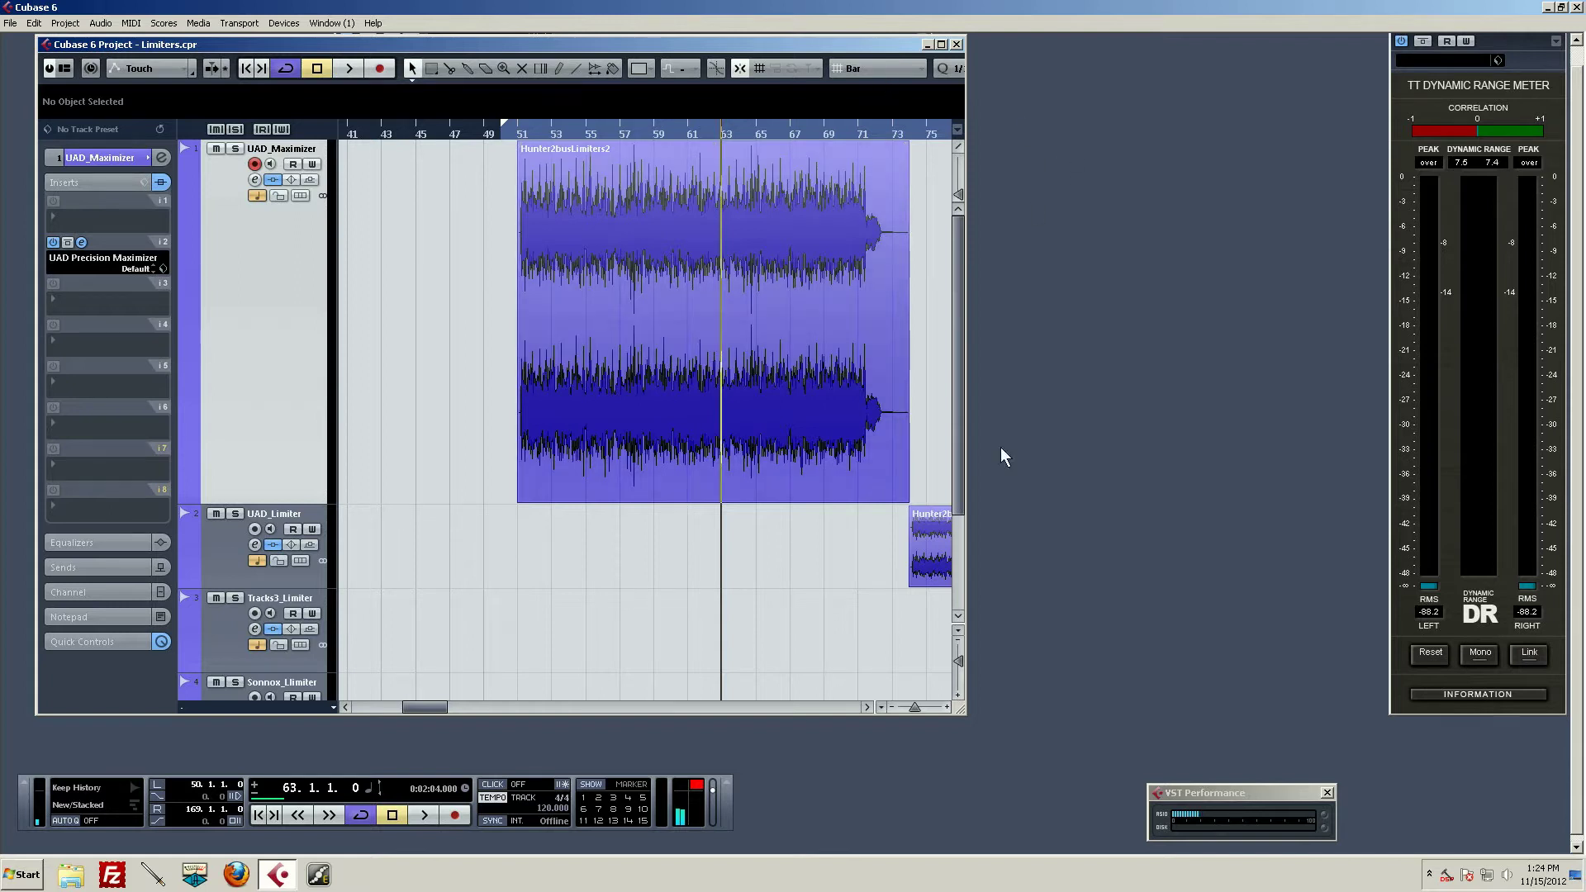
left_click_drag(918, 707, 909, 707)
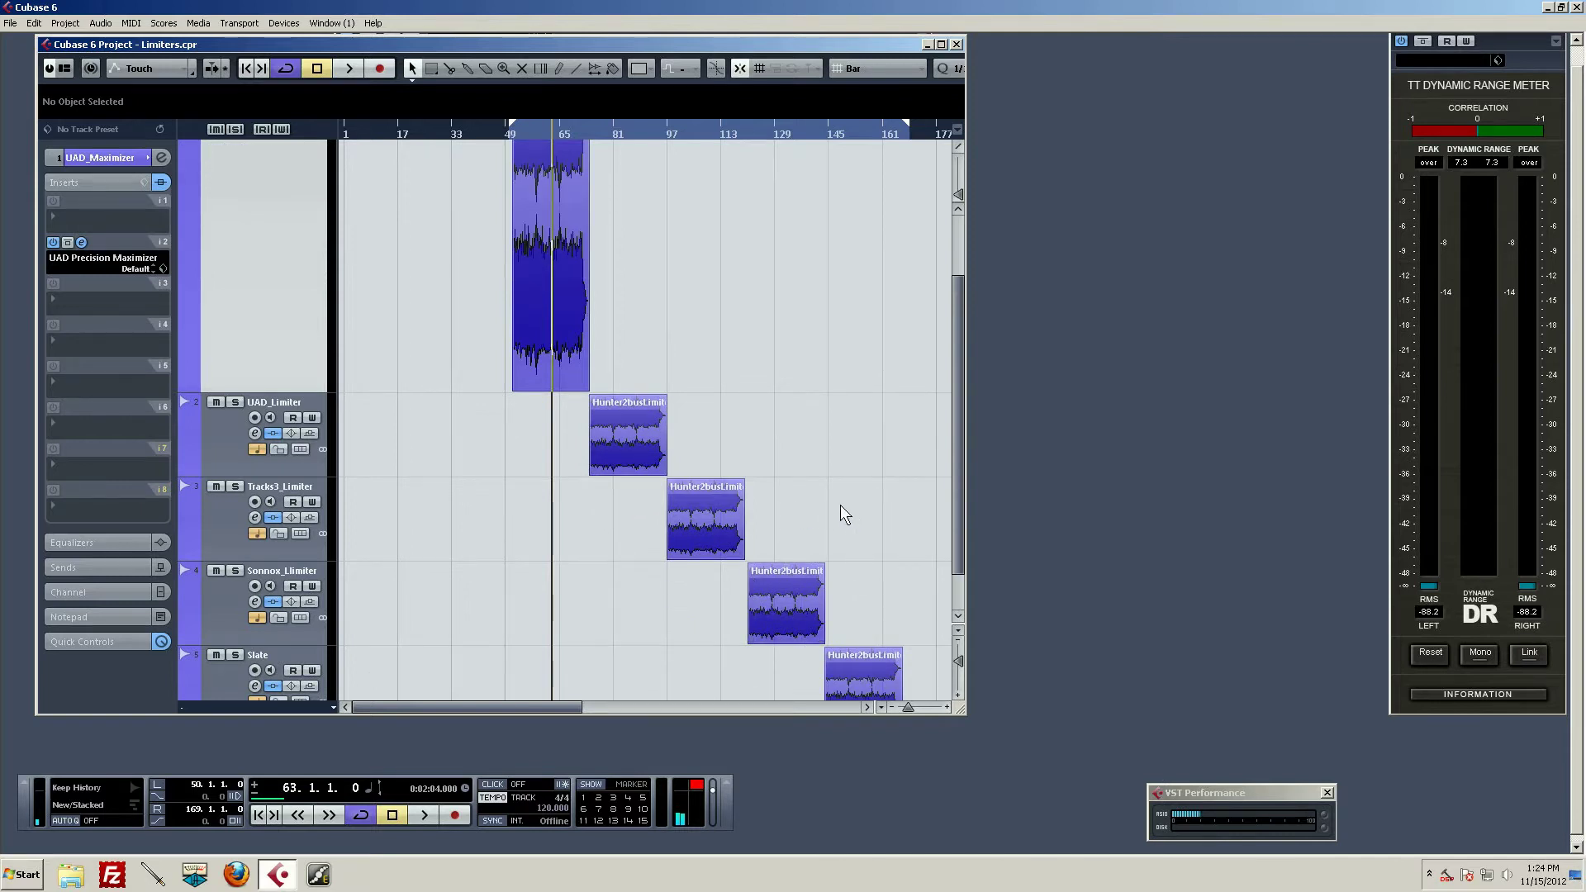
Step: Zoom onto the UAD_Maximizer mix event and raise its volume by about 1.95 dB
scroll(834, 512, "down", 1)
scroll(788, 510, "up", 2)
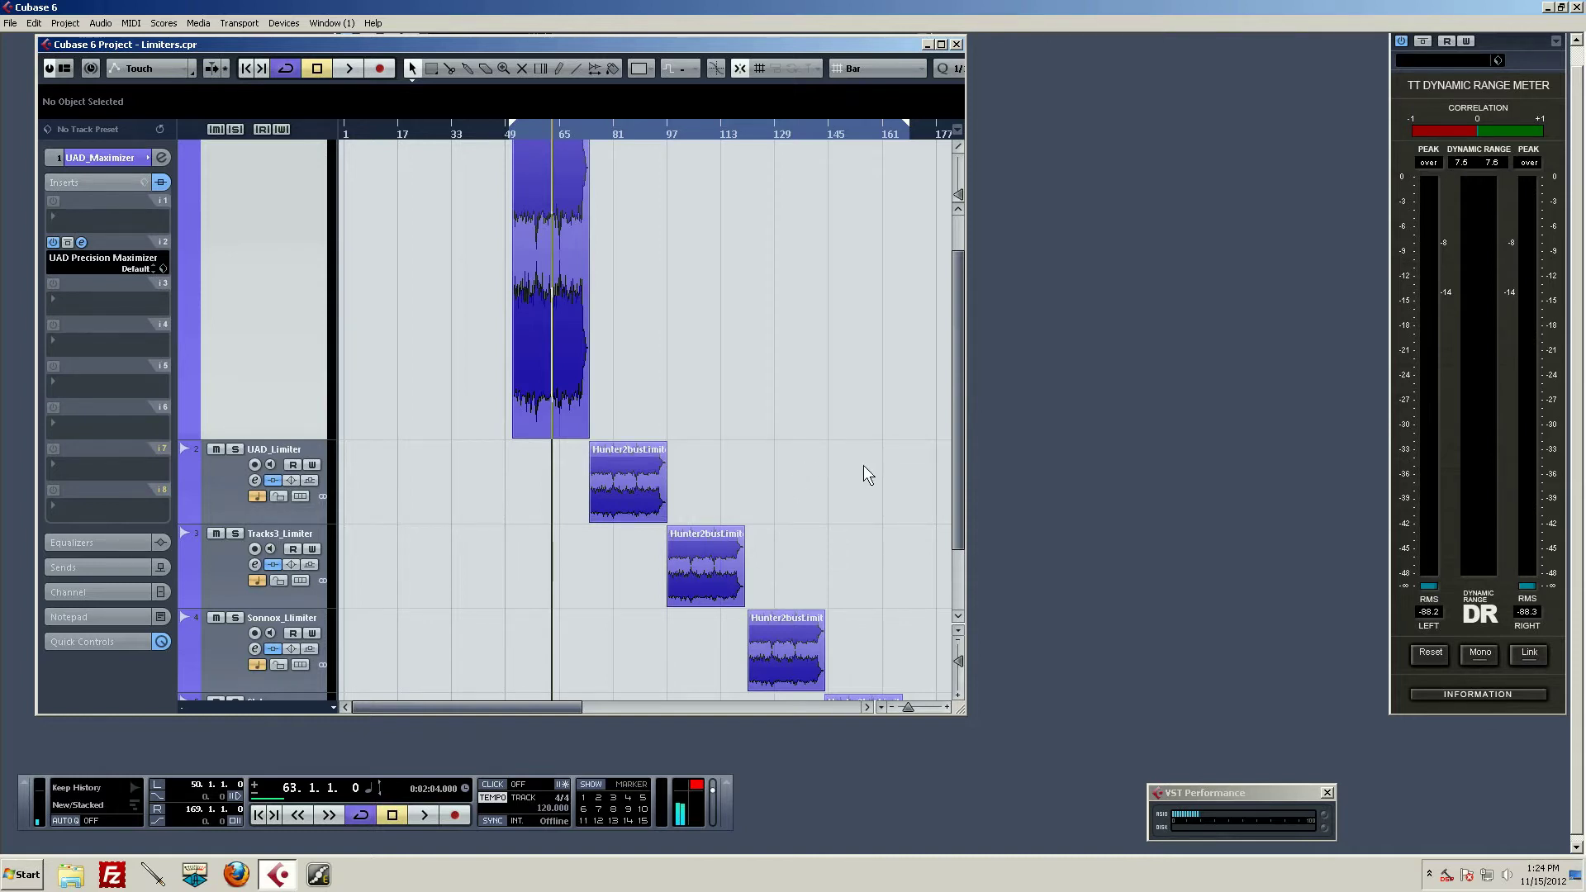
scroll(805, 363, "up", 1)
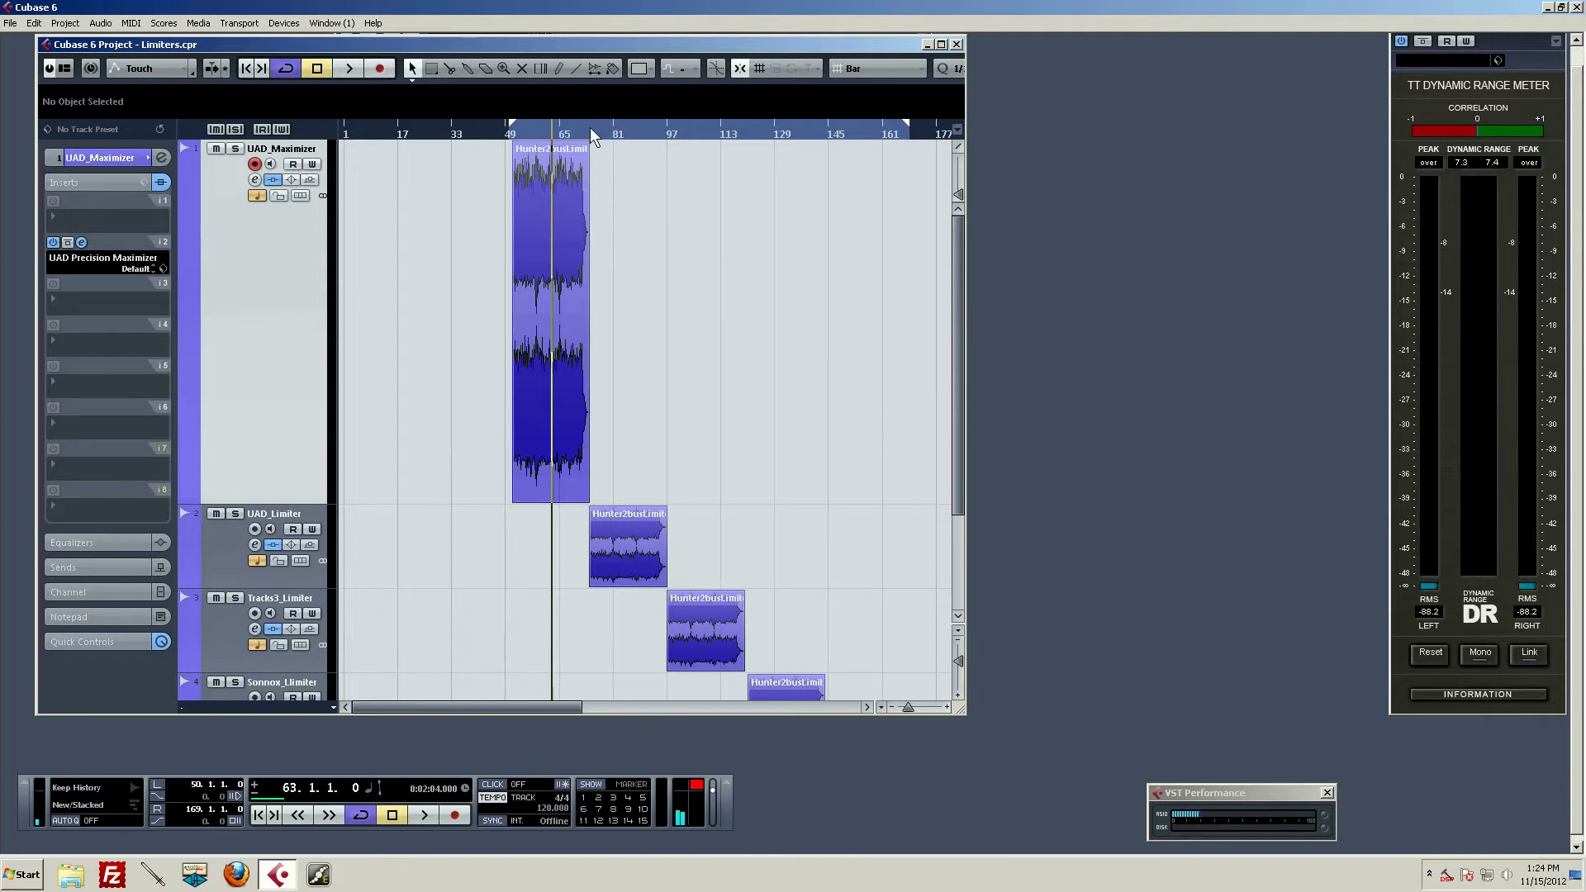
left_click_drag(509, 133, 563, 210)
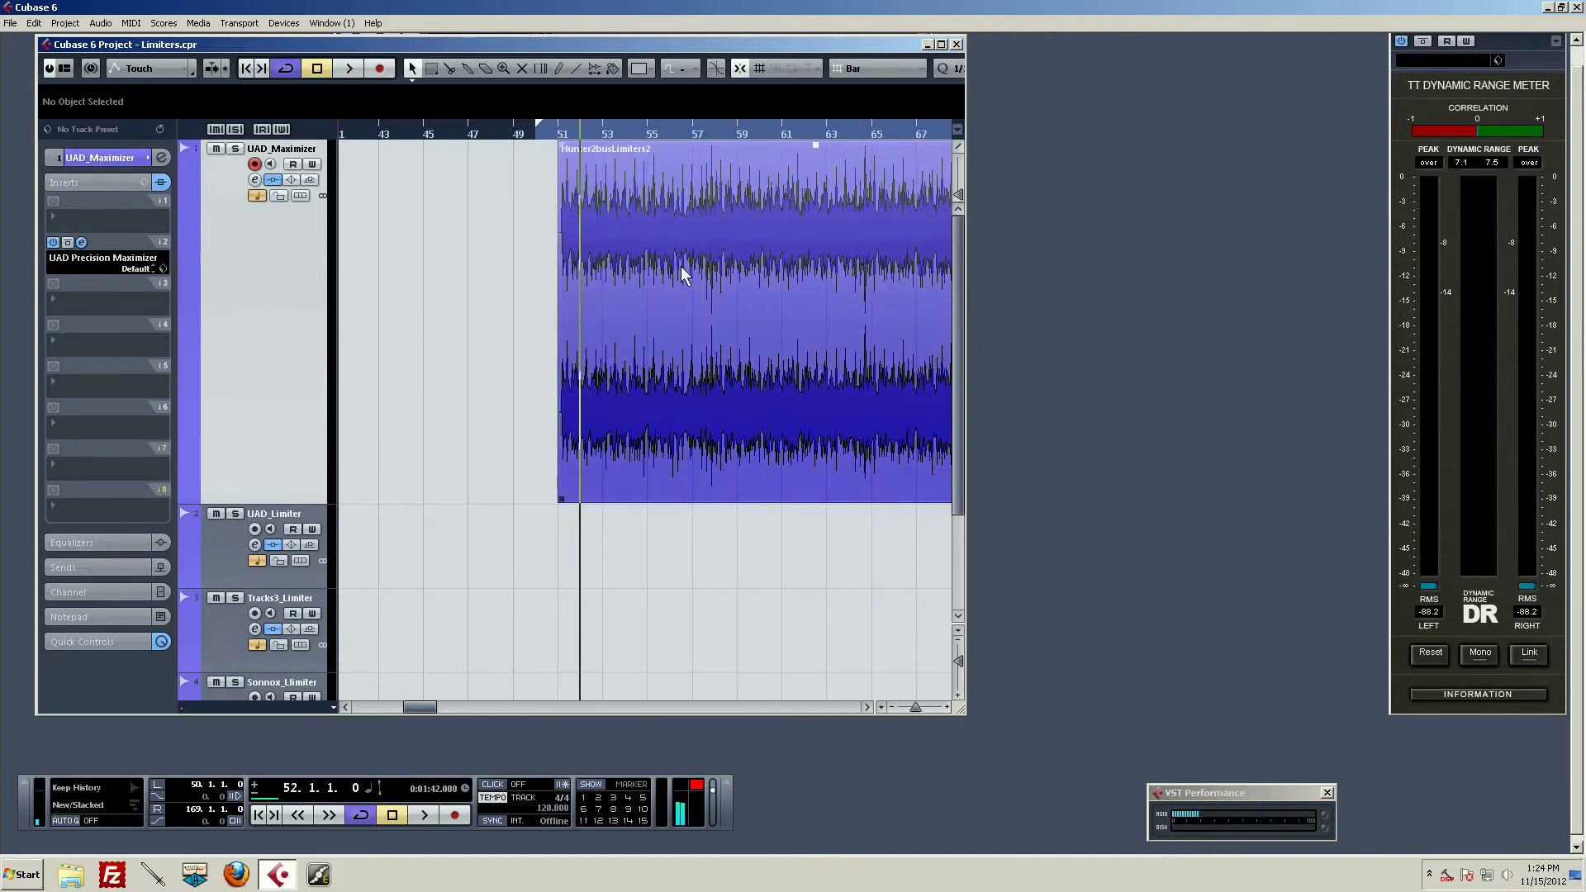
left_click(867, 707)
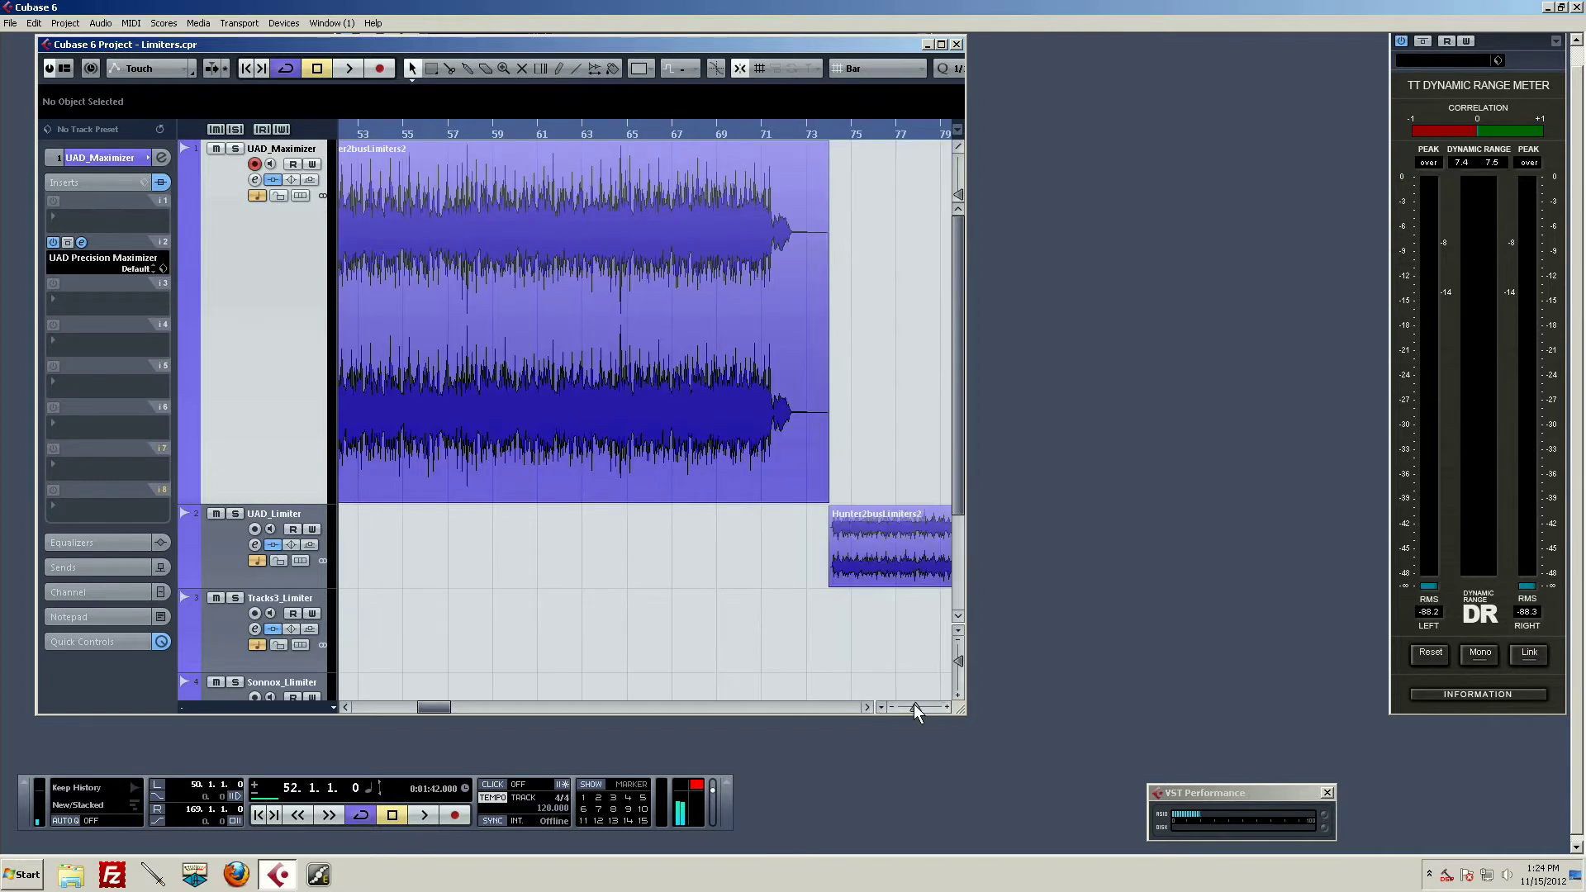
left_click_drag(918, 712, 913, 702)
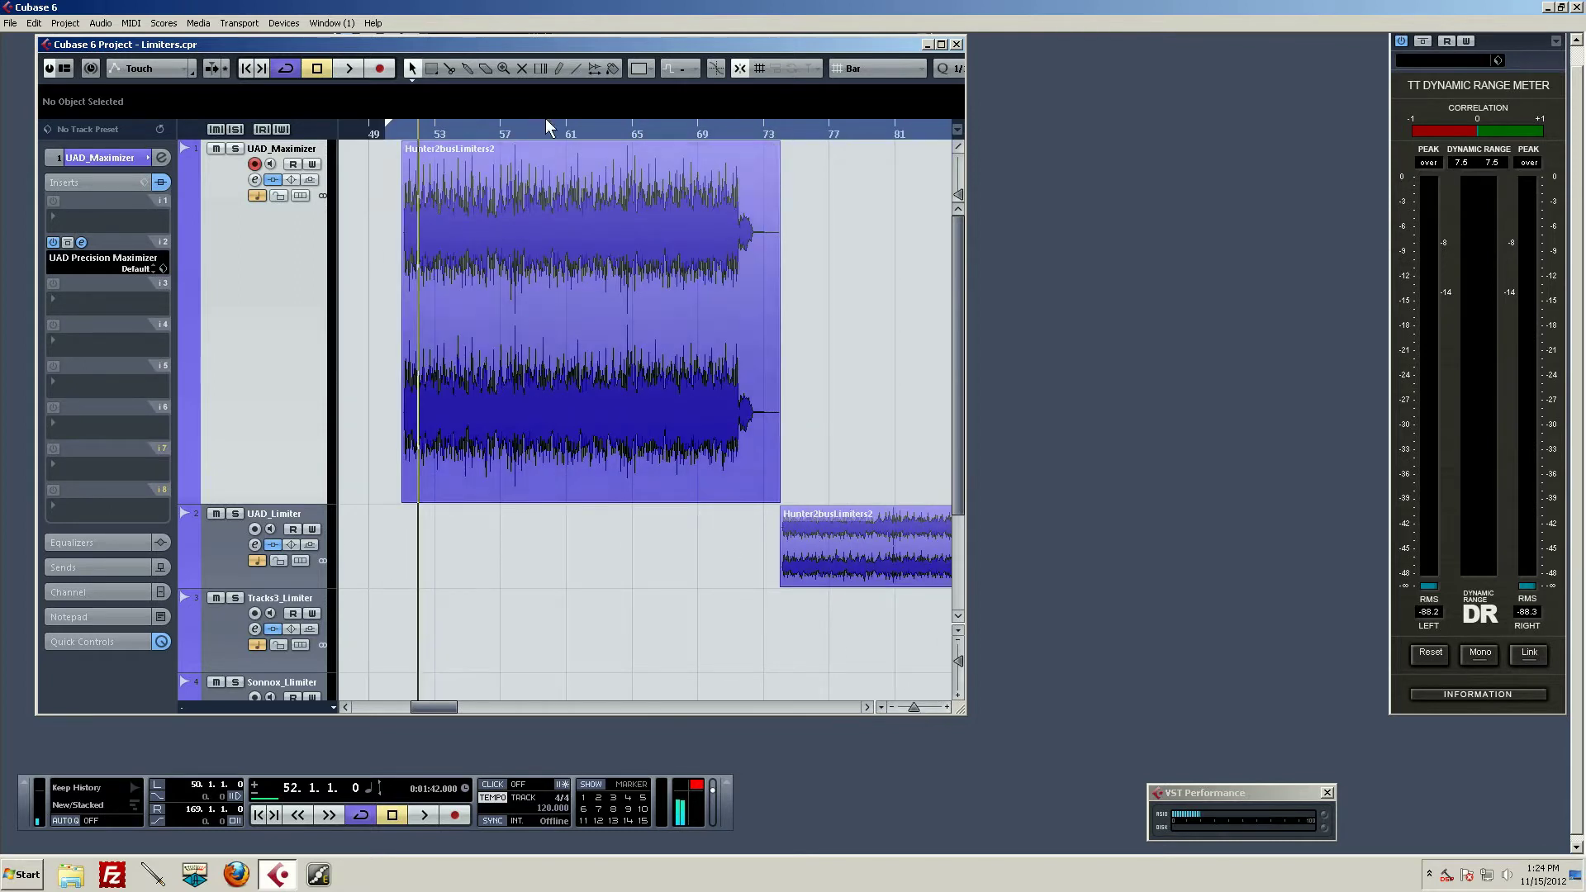
left_click_drag(591, 145, 581, 8)
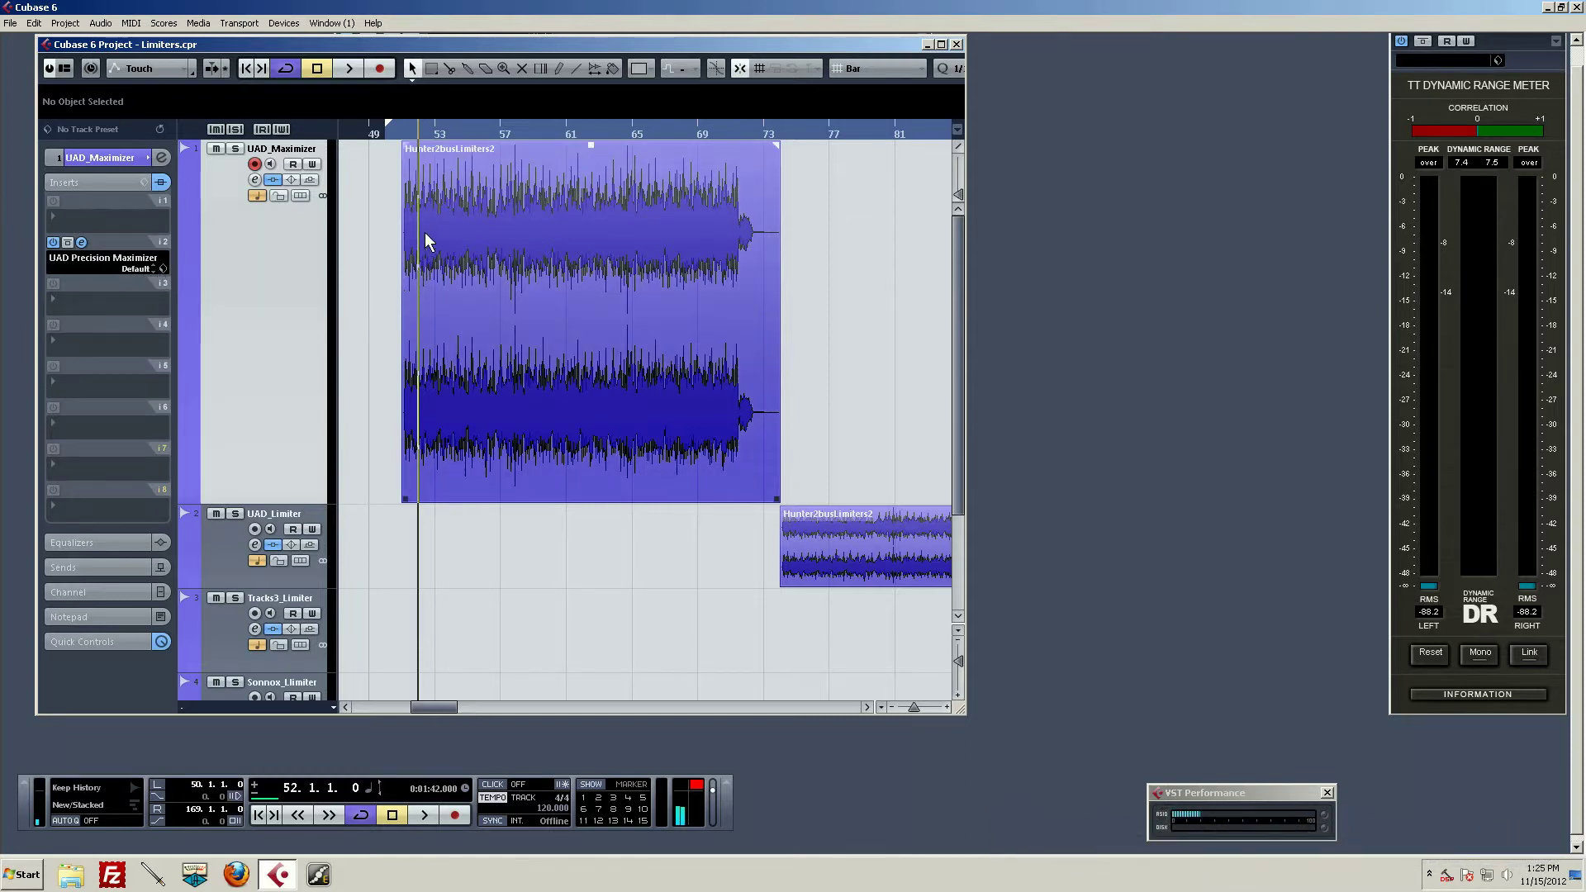
Step: Audition the boosted mix from bar 51, then stop playback
left_click(408, 132)
left_click_drag(408, 132, 403, 143)
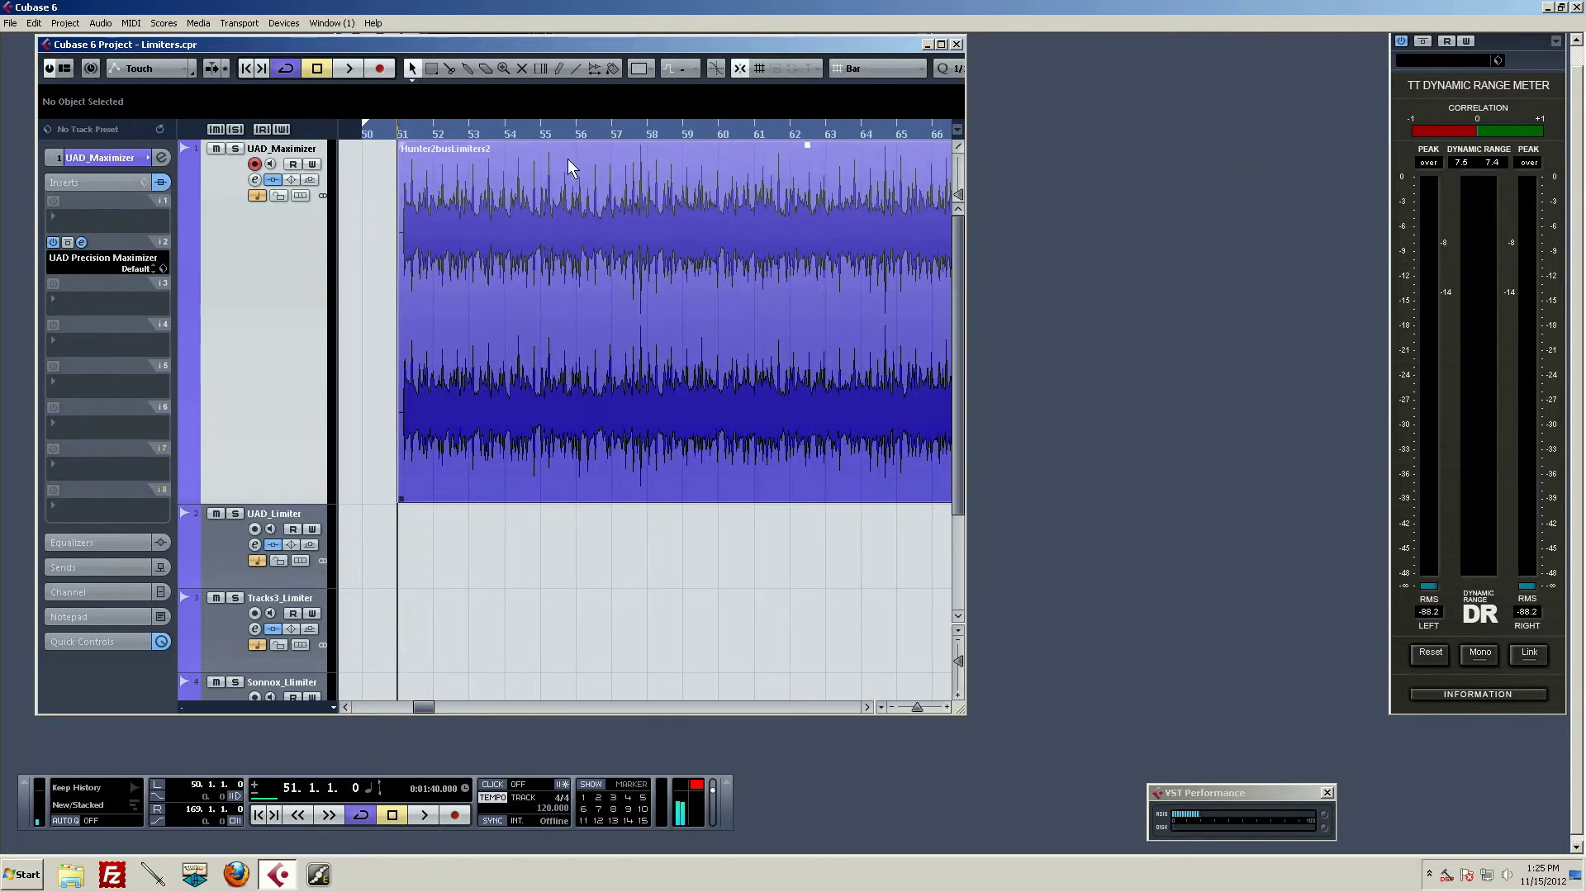
key("space")
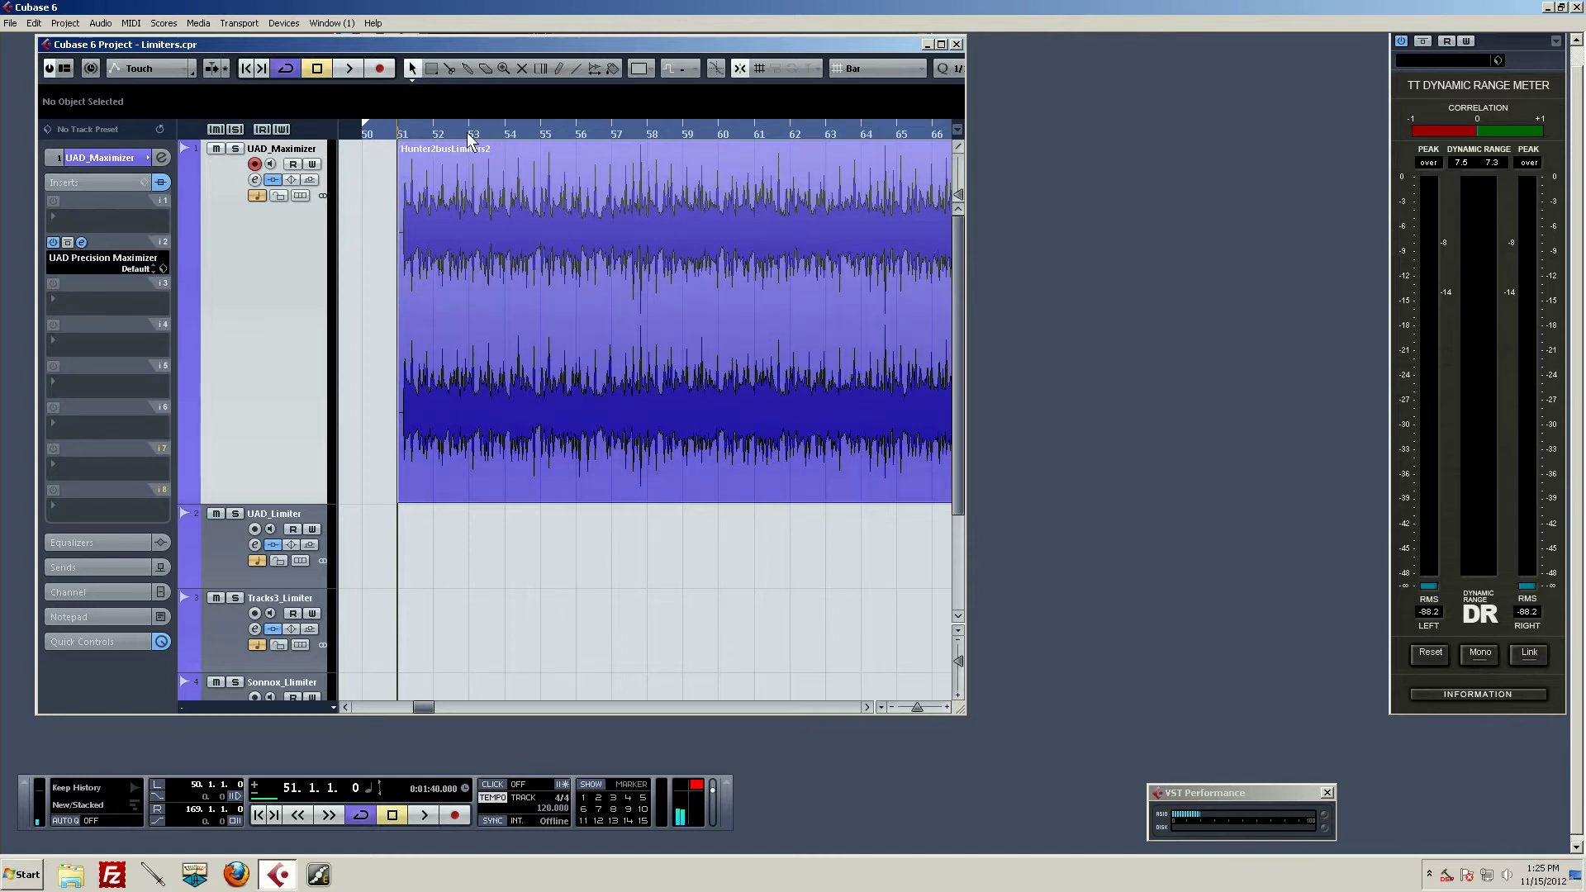
mouse_move(467, 132)
left_mouse_down()
mouse_move(446, 106)
mouse_move(439, 121)
left_mouse_up()
key("space")
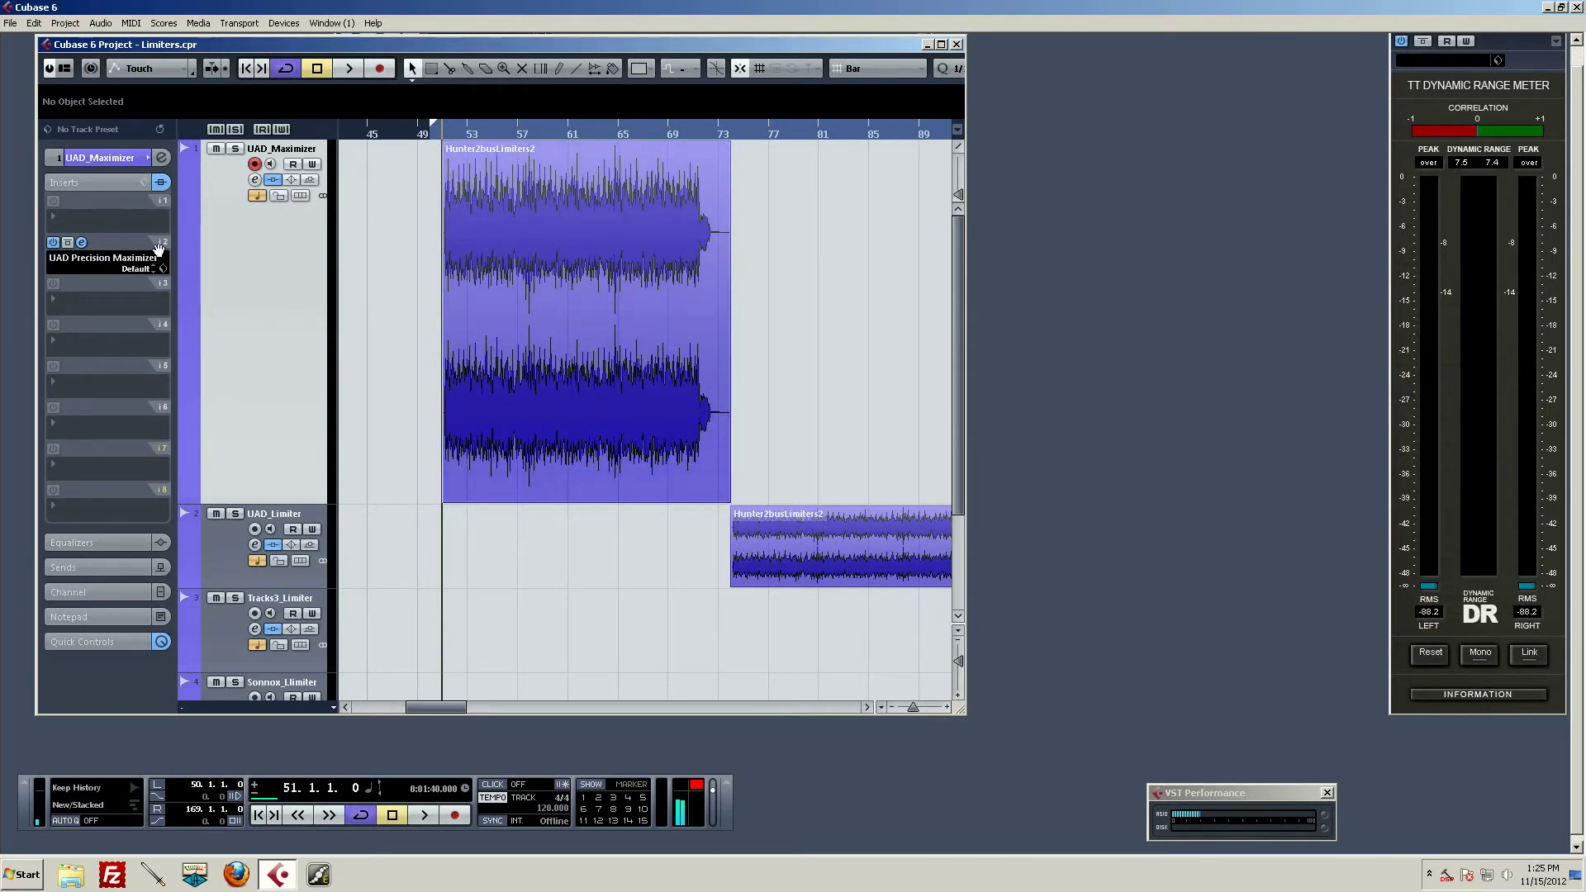
Step: Review the Precision Maximizer (4.20 dB input, -0.10 dB output) twice, then close it
left_click(81, 242)
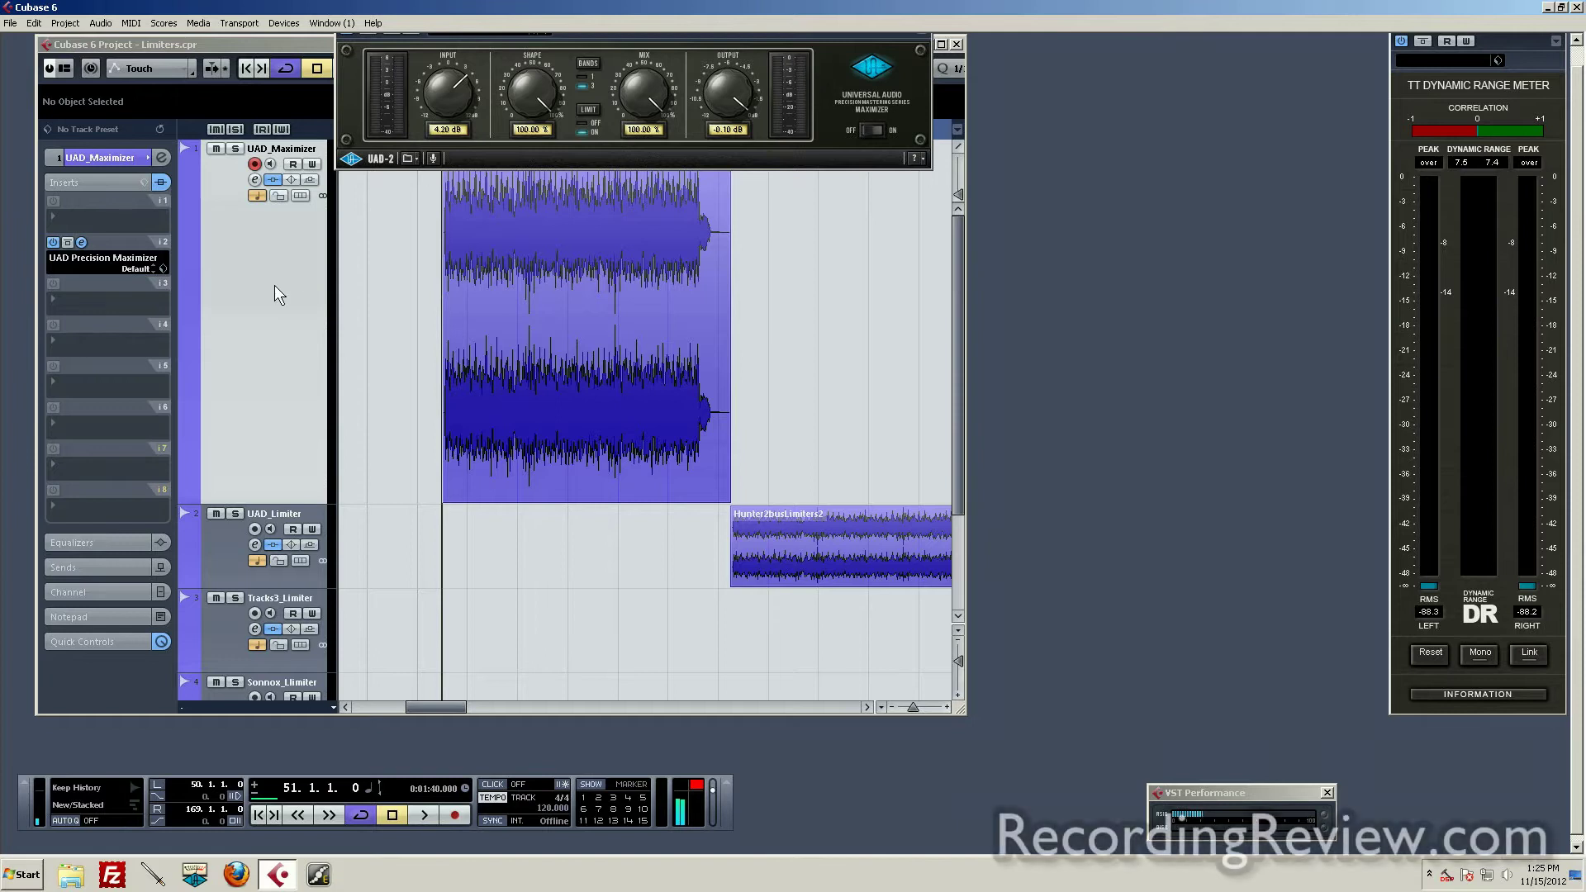
left_click(232, 294)
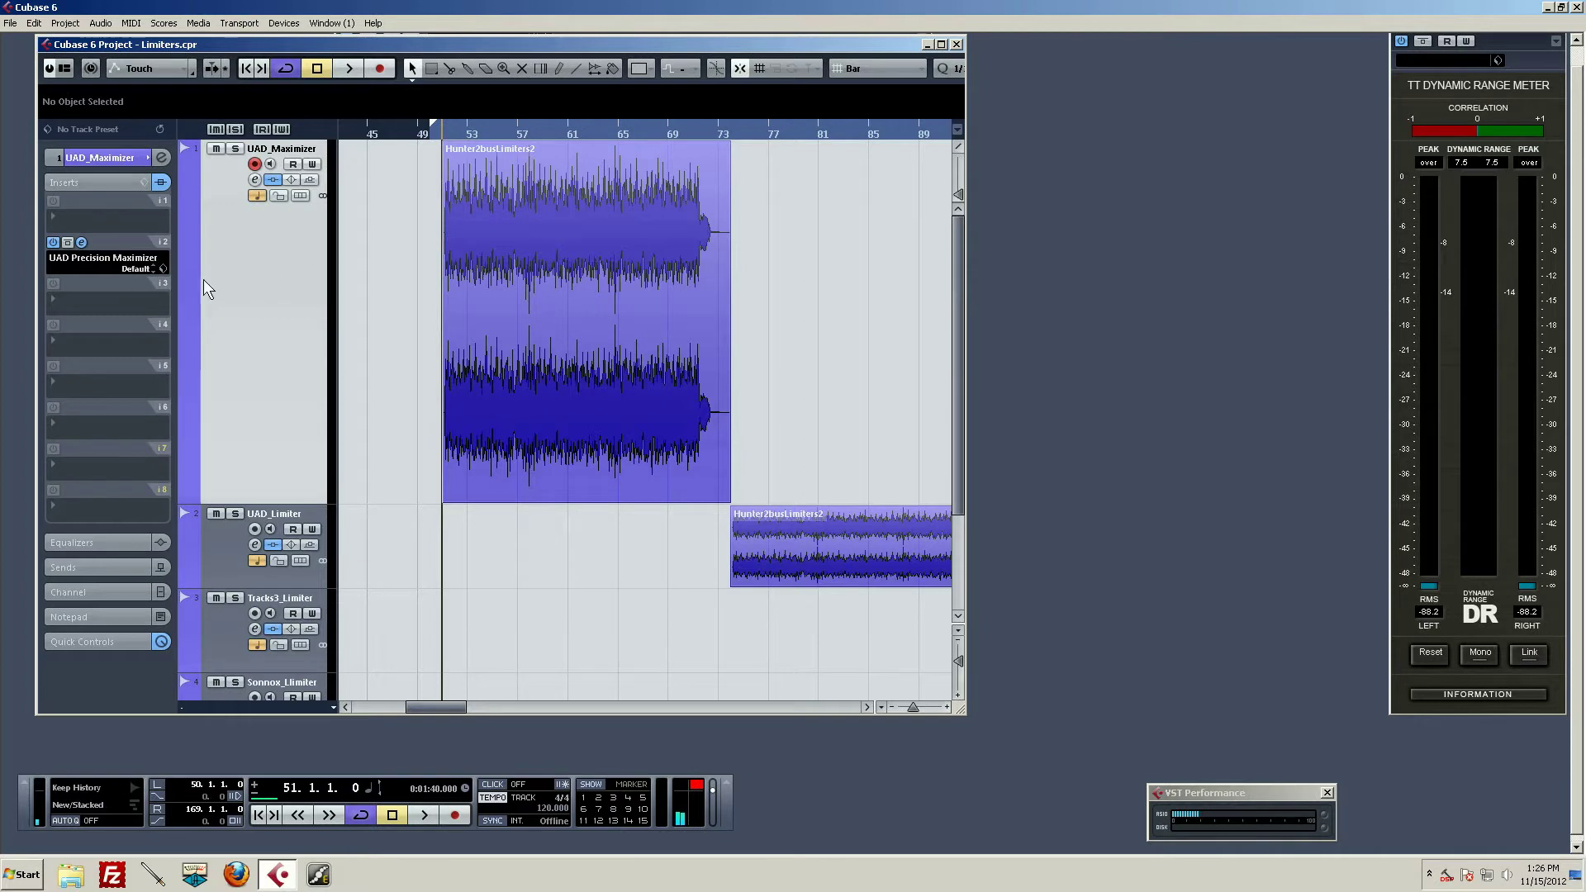
left_click(79, 242)
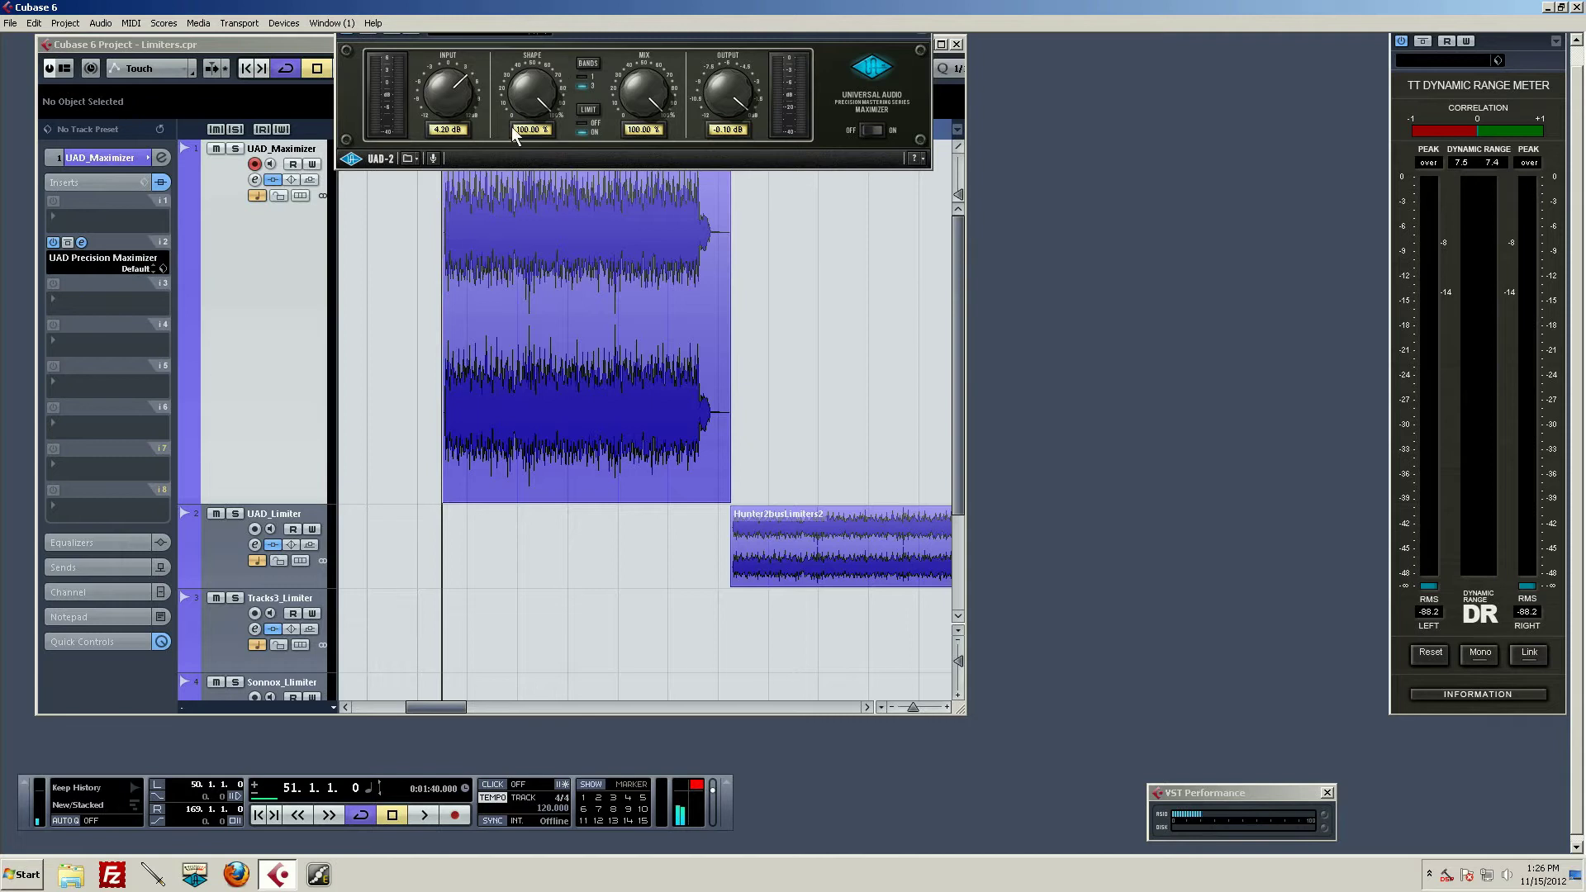
left_click(261, 366)
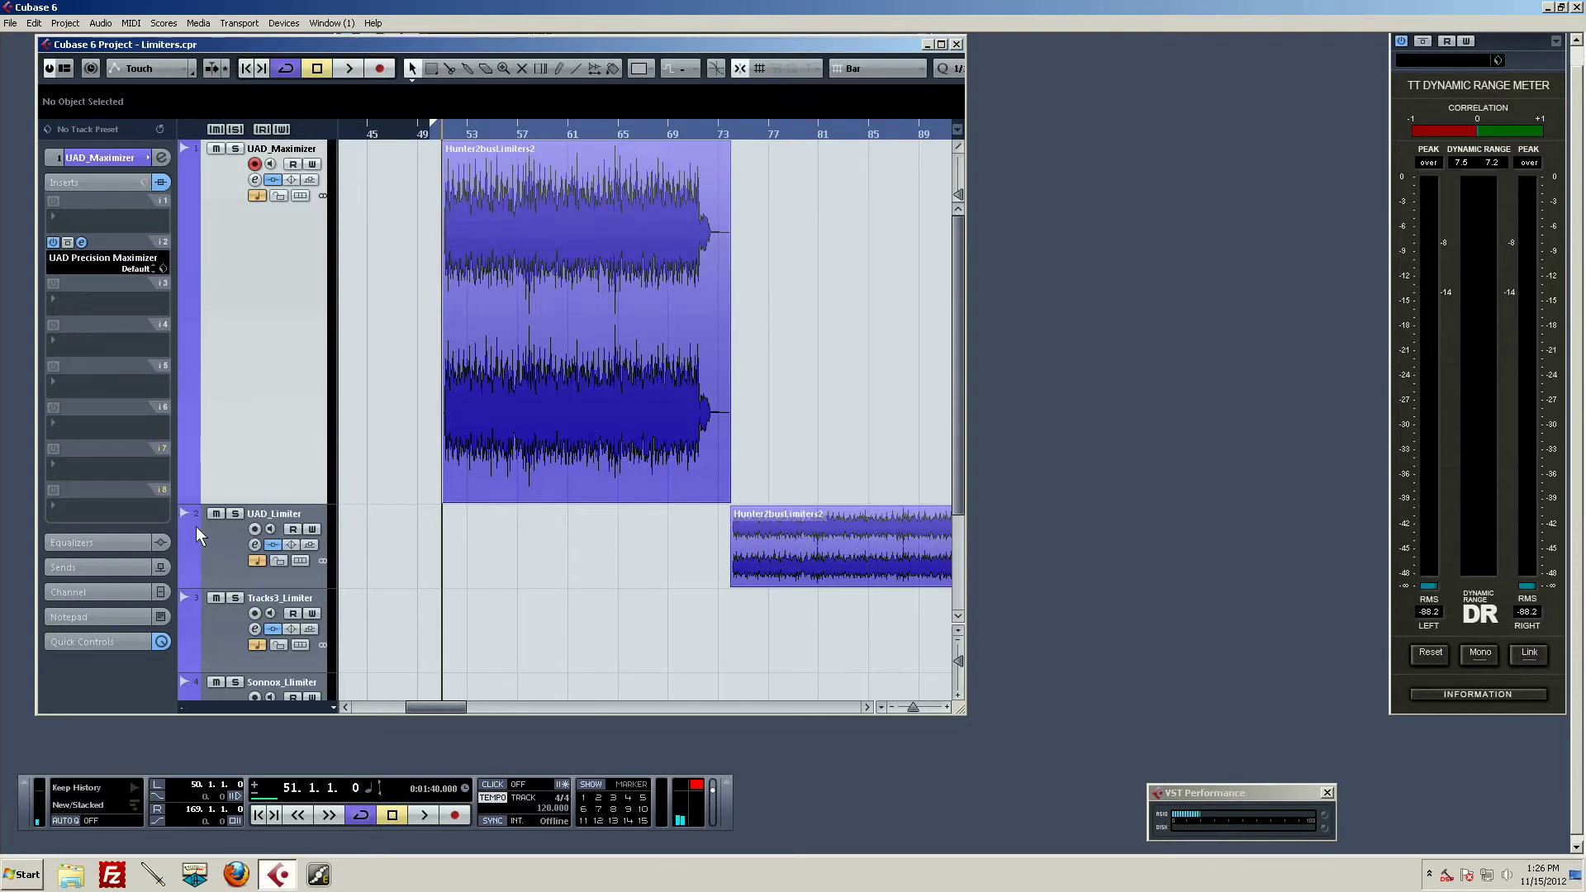
Step: Inspect the UAD_Limiter track's Precision Limiter, then select the Tracks3_Limiter track
left_click(221, 558)
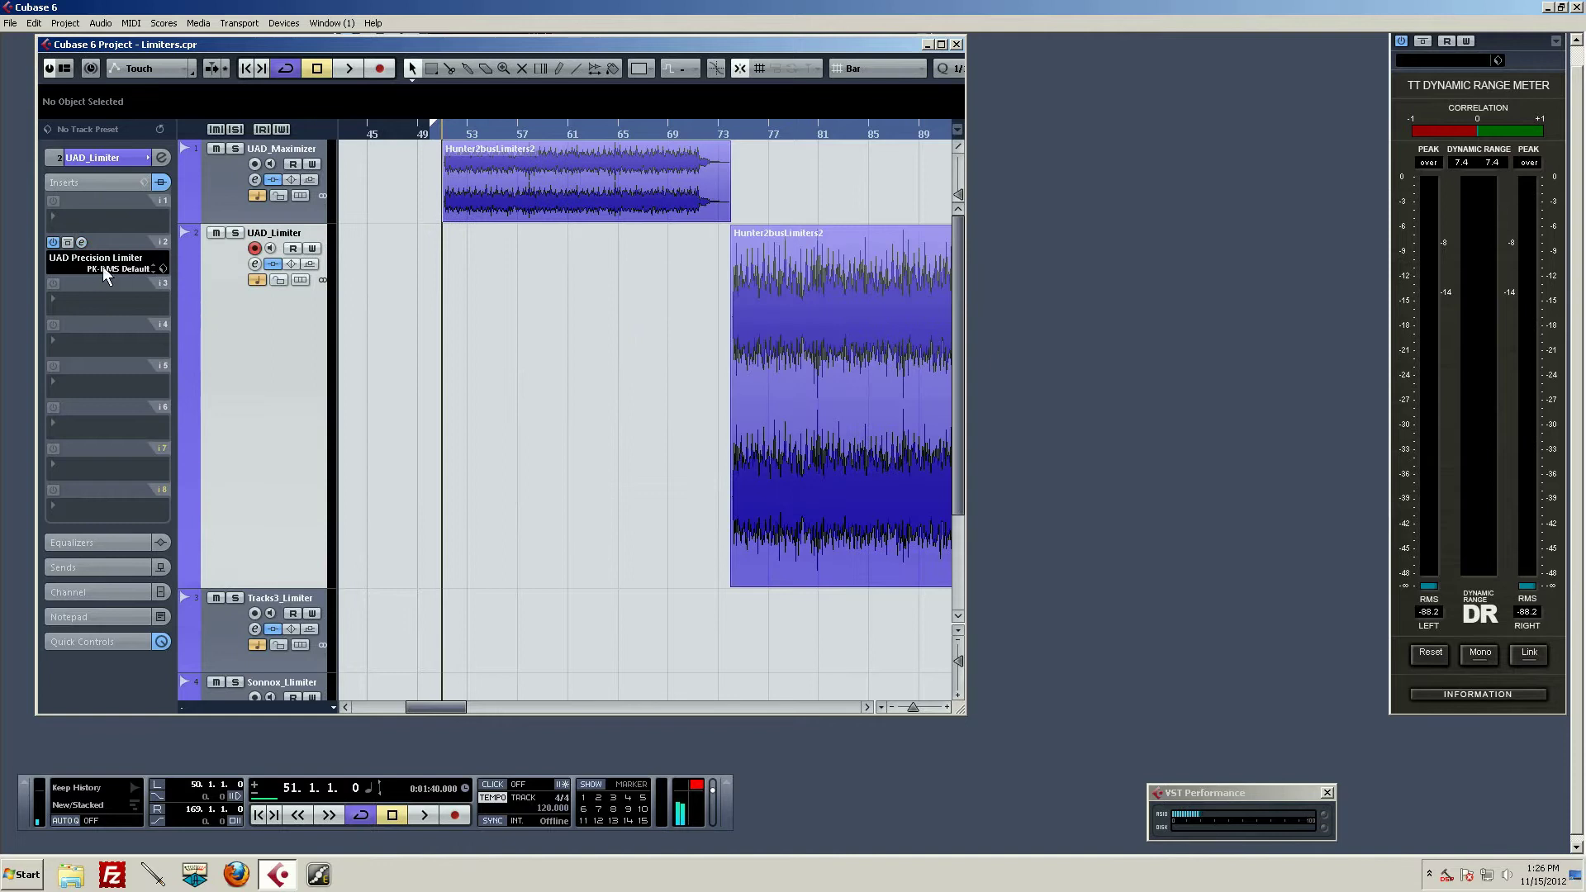
left_click(82, 242)
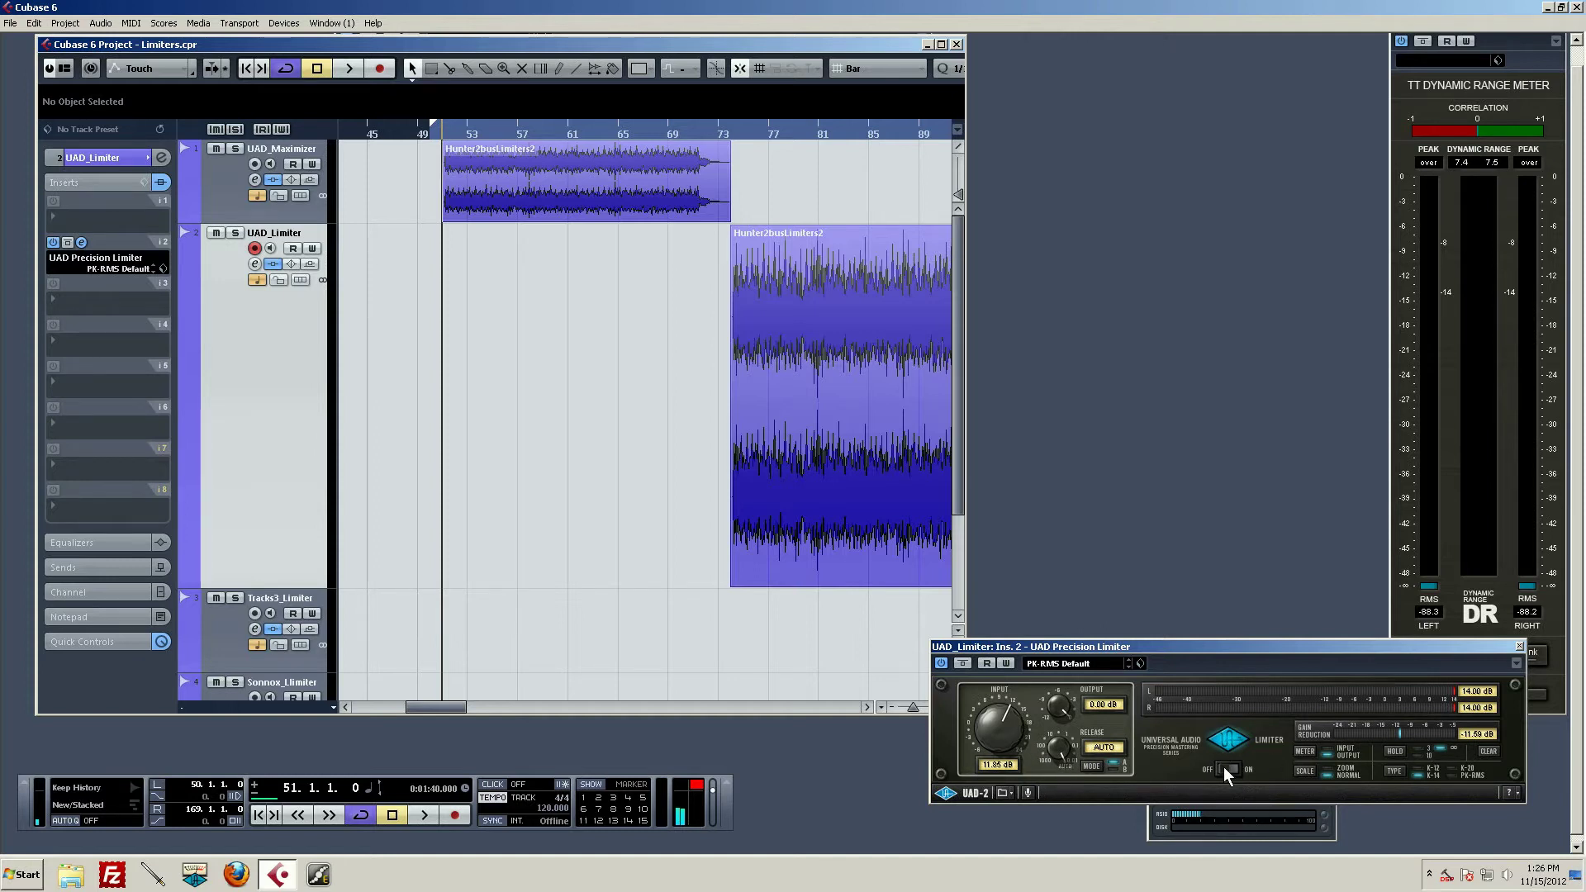
left_click(1518, 646)
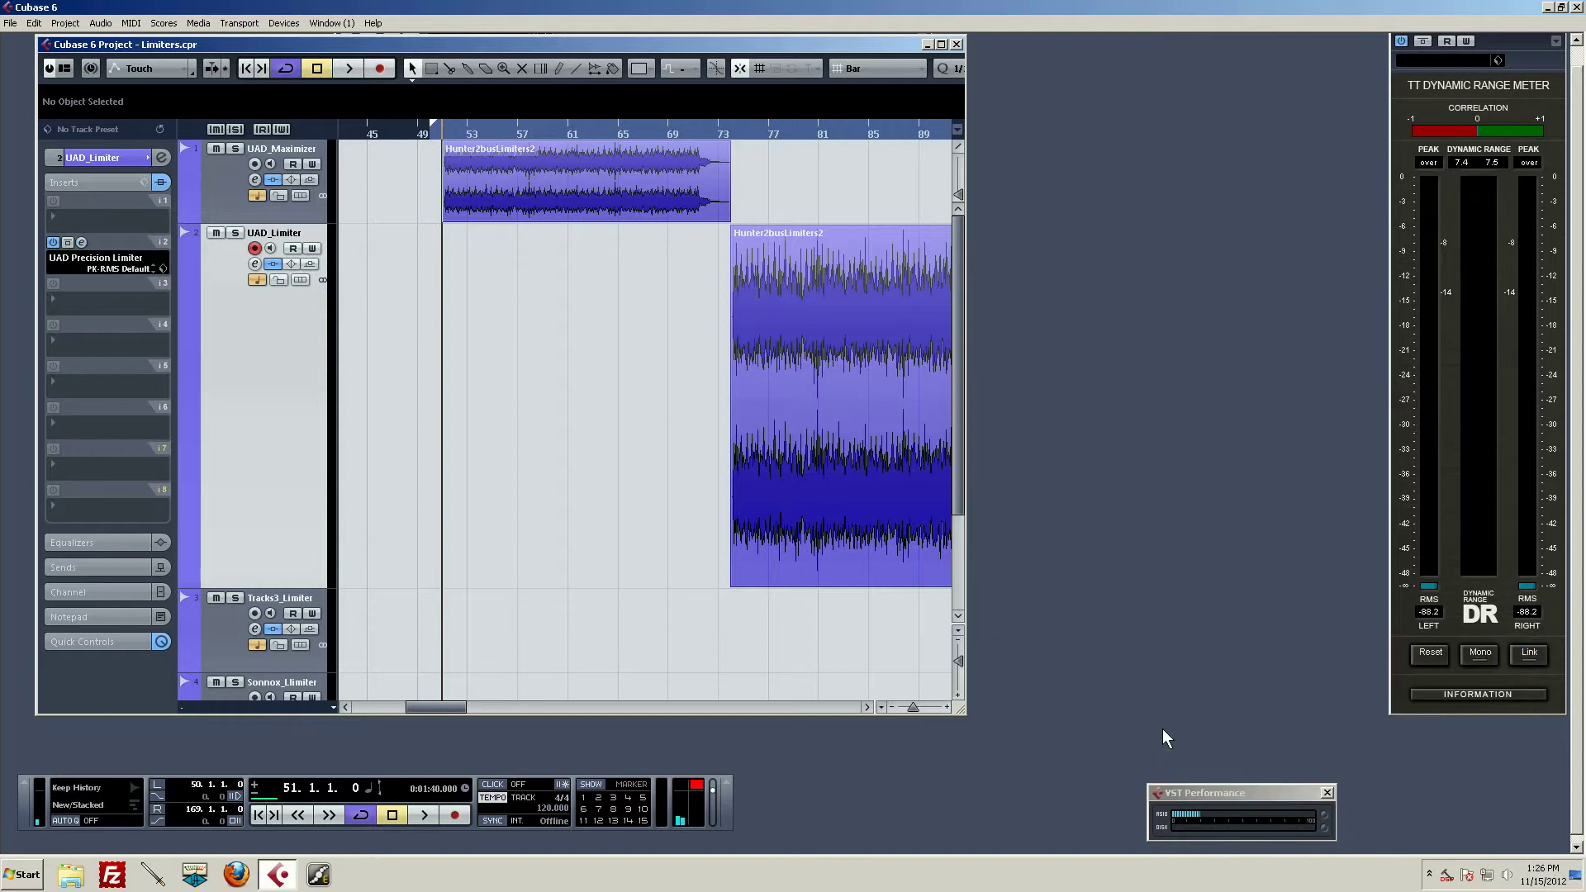
scroll(733, 564, "down", 3)
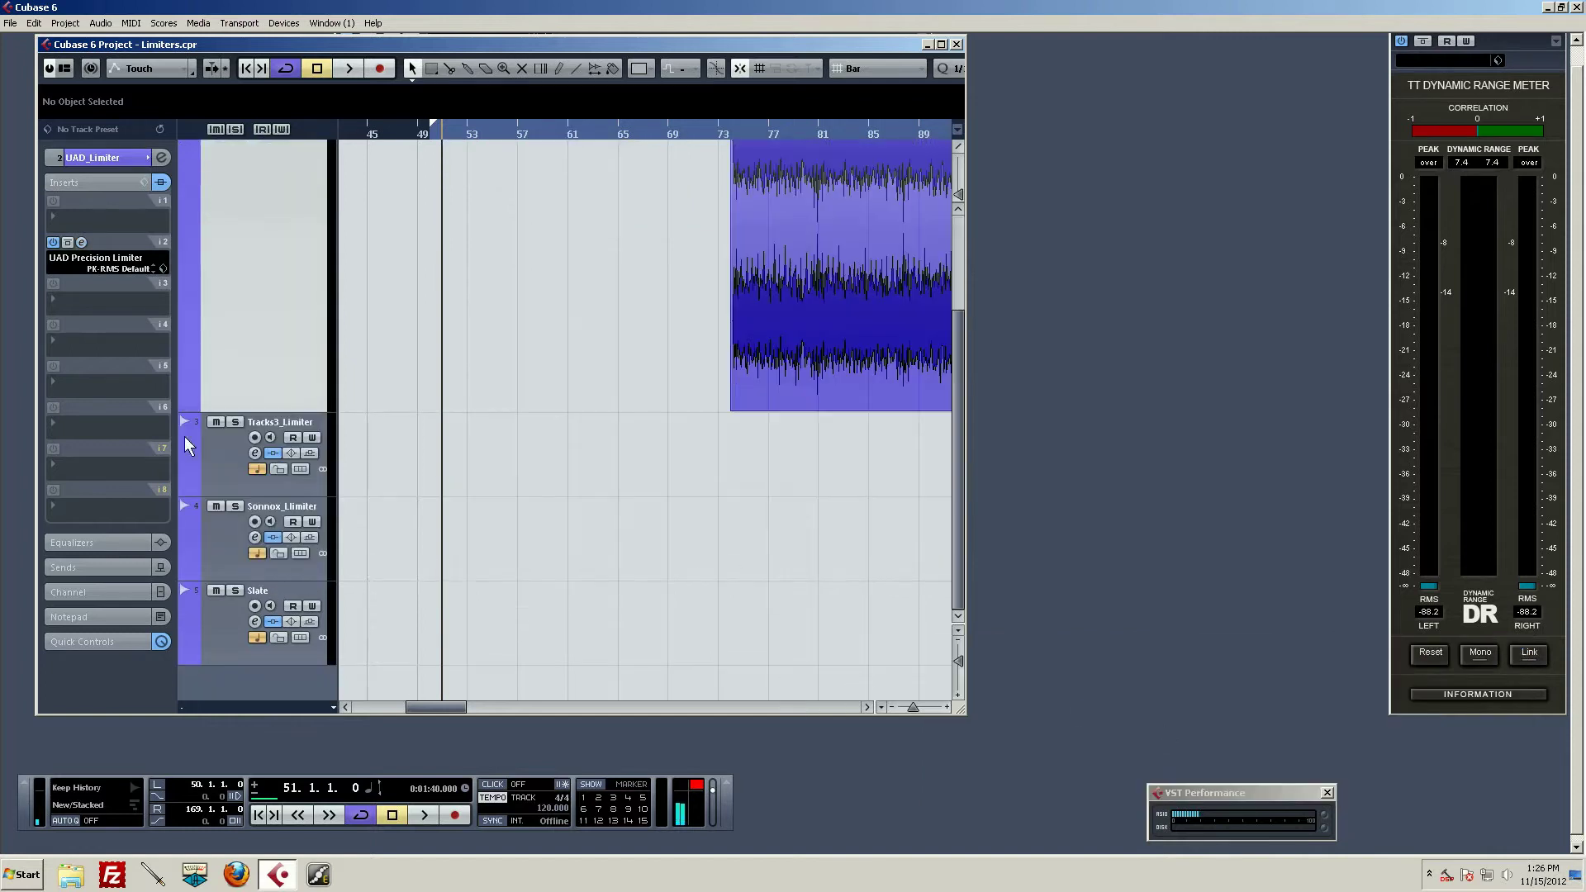
left_click(230, 479)
Step: Open the T-RackS3 Brickwall Limiter and cycle its styles through Sat 1, Sat 2 and Advanced 3
left_click(82, 242)
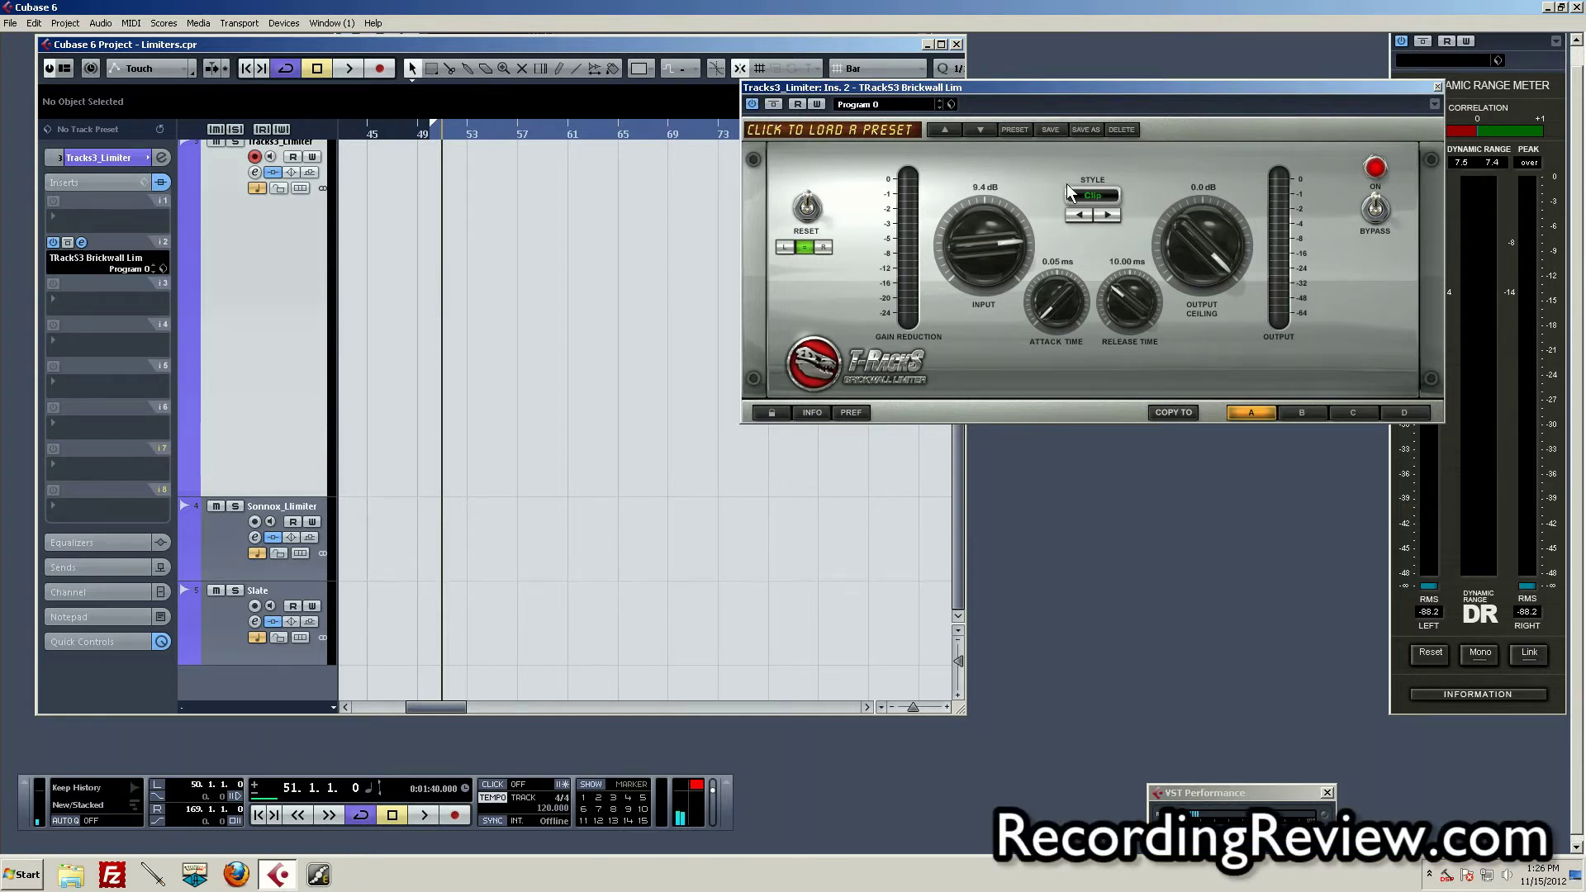
left_click(1107, 215)
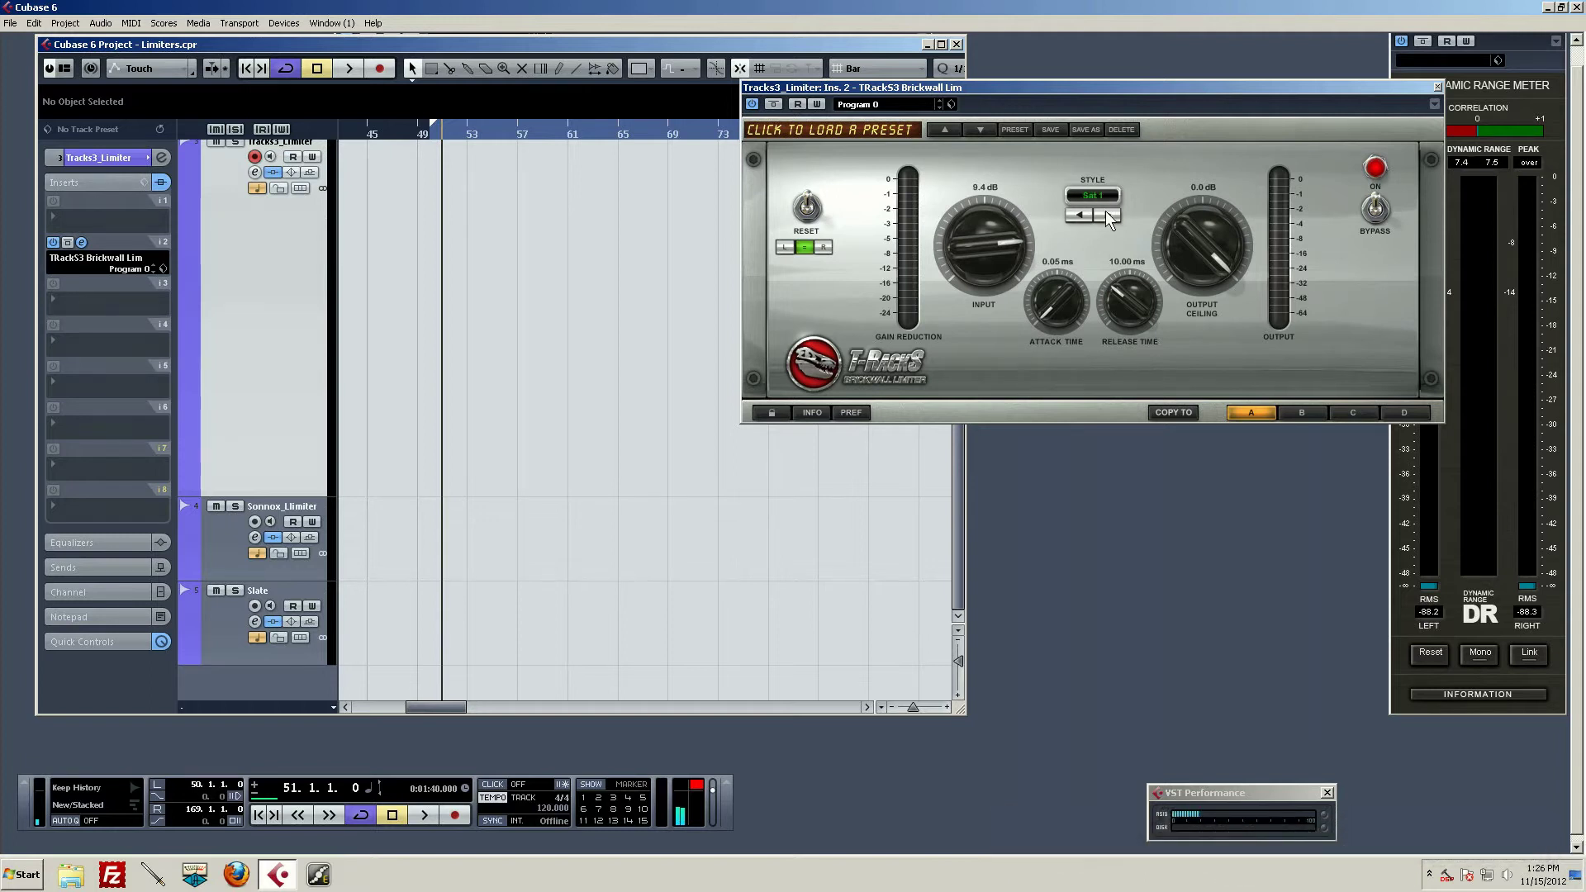
left_click(1106, 216)
left_click(1078, 216)
left_click(1108, 214)
Step: Select the Sonnox_Llimiter track and show its Oxford Limiter Native (Rock 3, 0.14 ms attack)
left_click(225, 549)
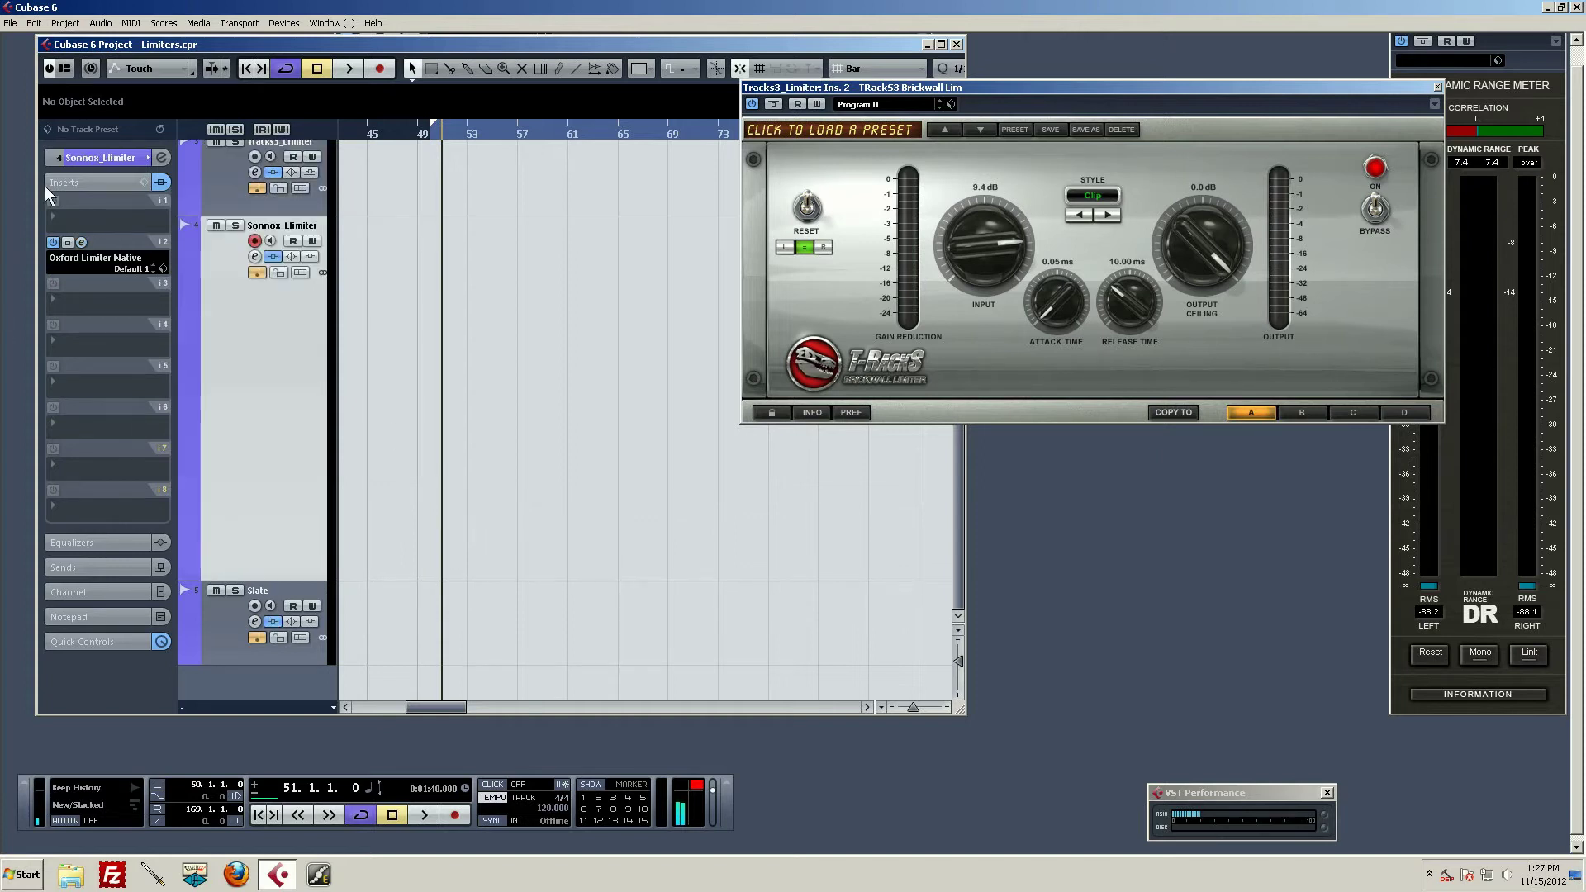
left_click(81, 242)
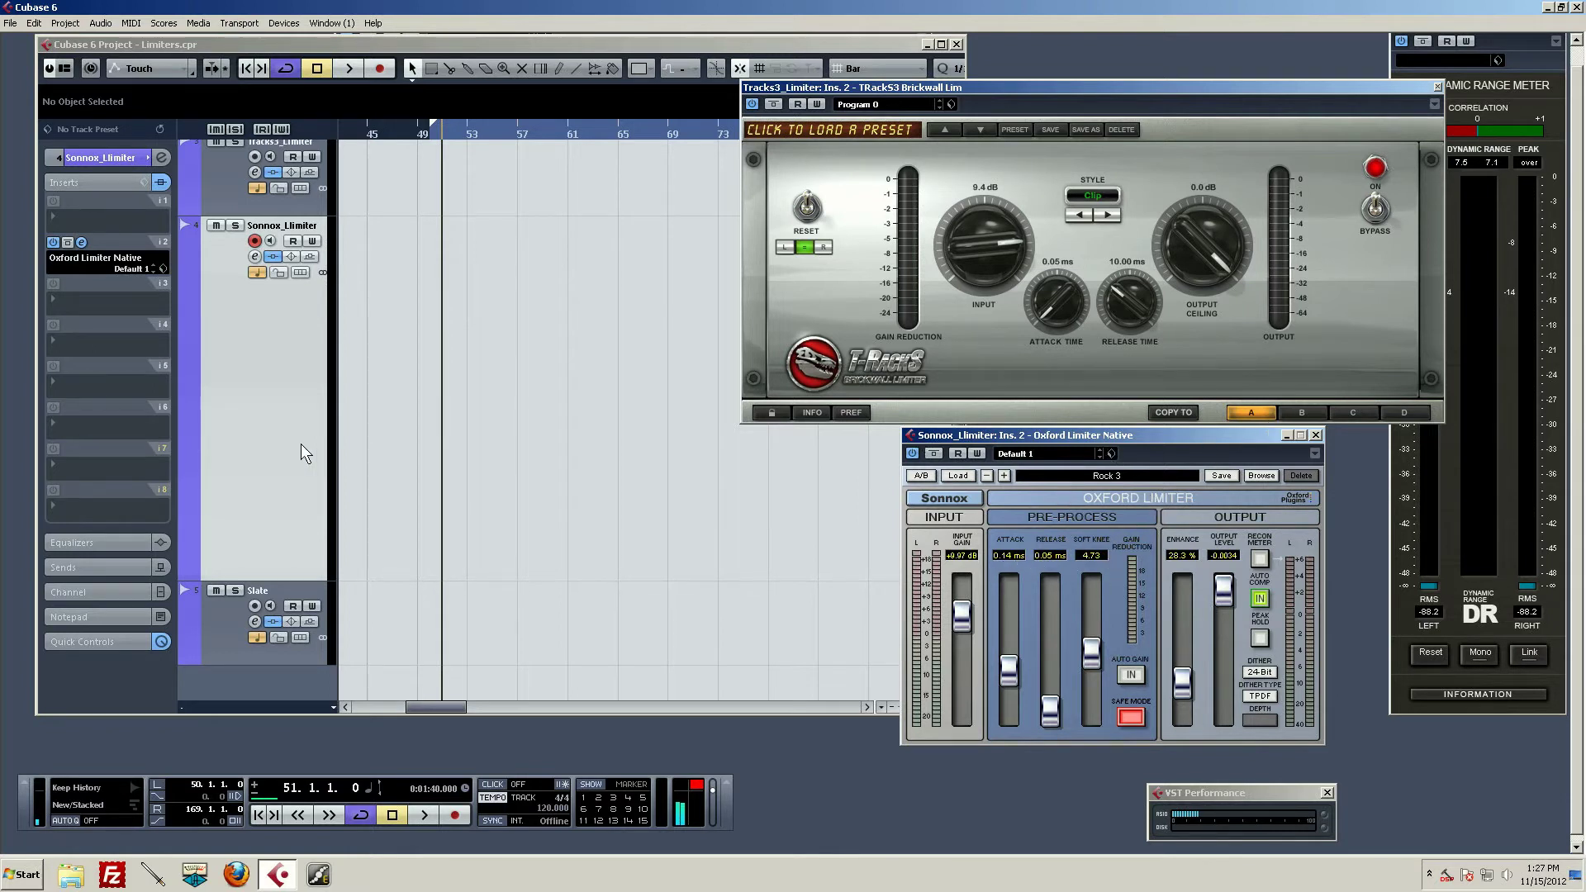
Step: Open the Slate track's FG-X, unpin and minimize the T-RackS3 window, and shift FG-X right
left_click(233, 644)
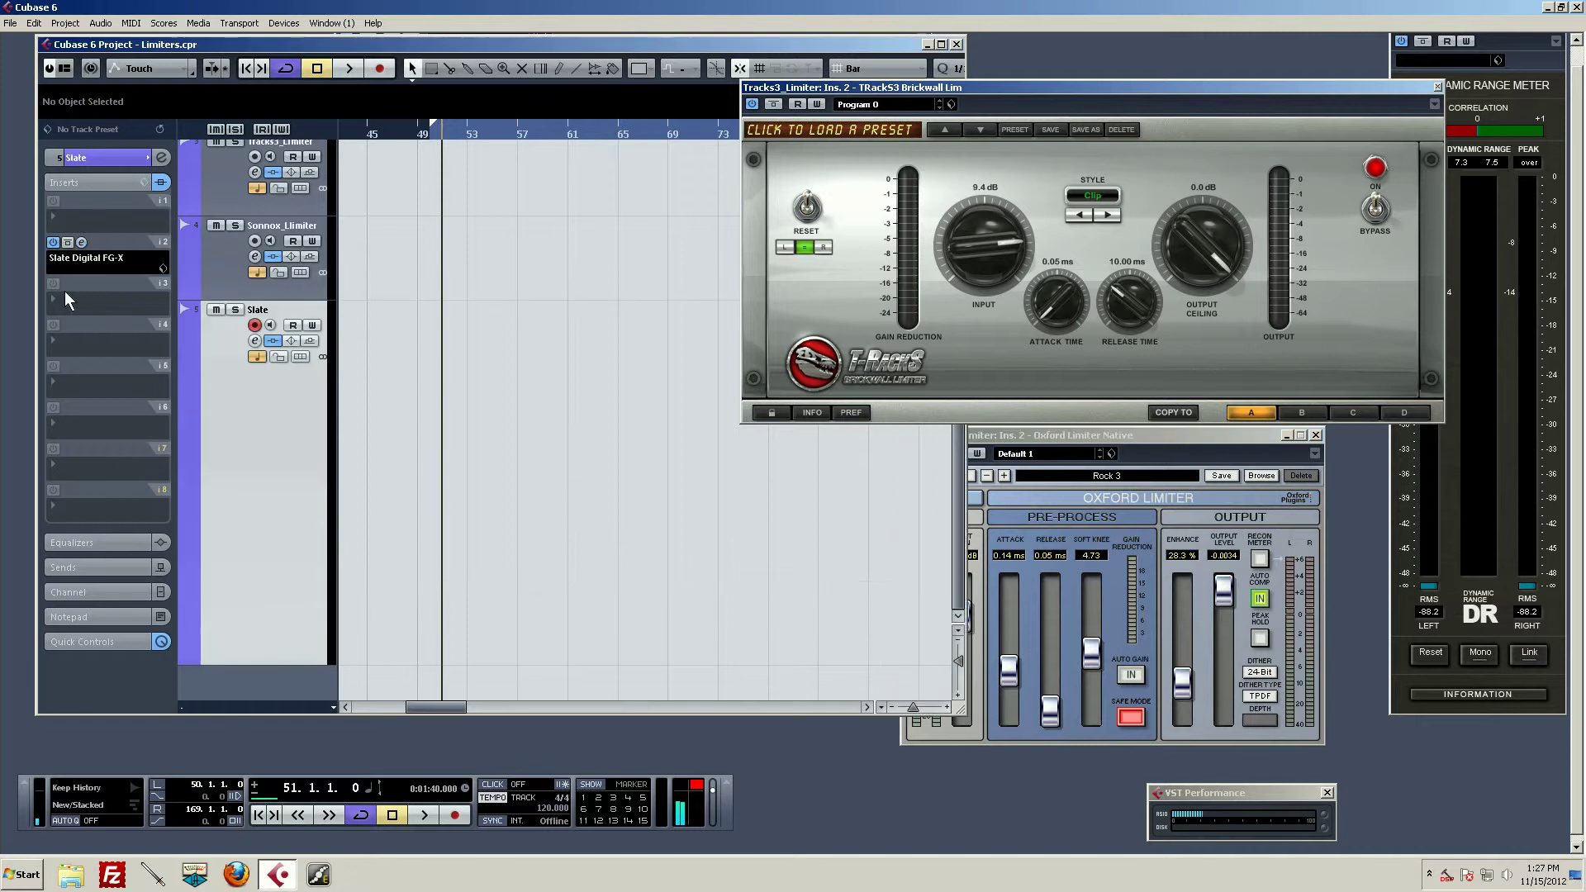
left_click(81, 240)
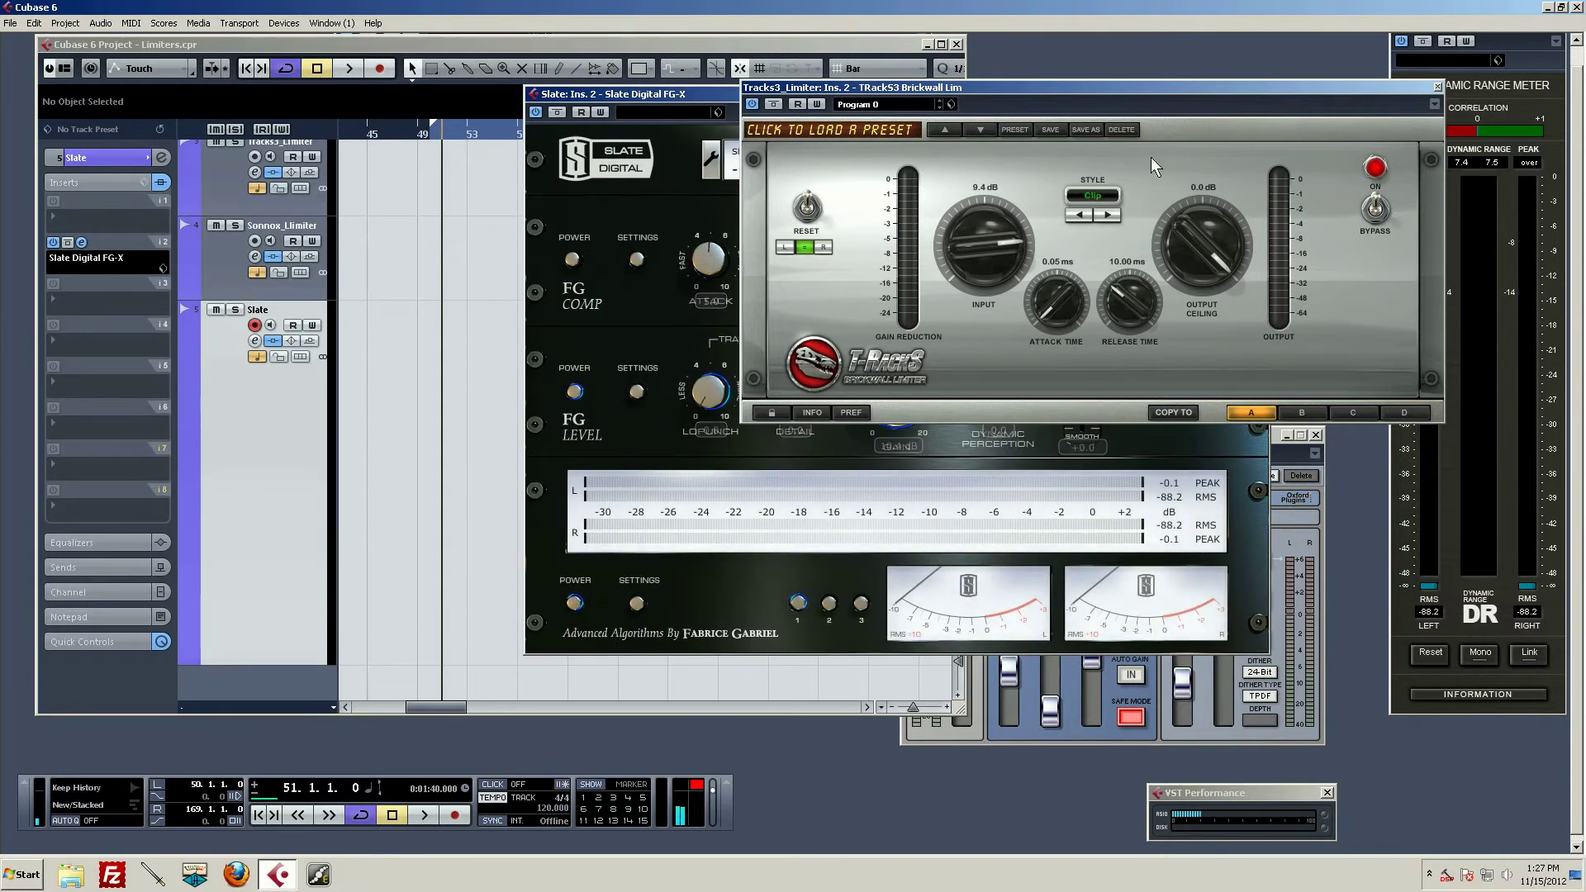
left_click(1433, 104)
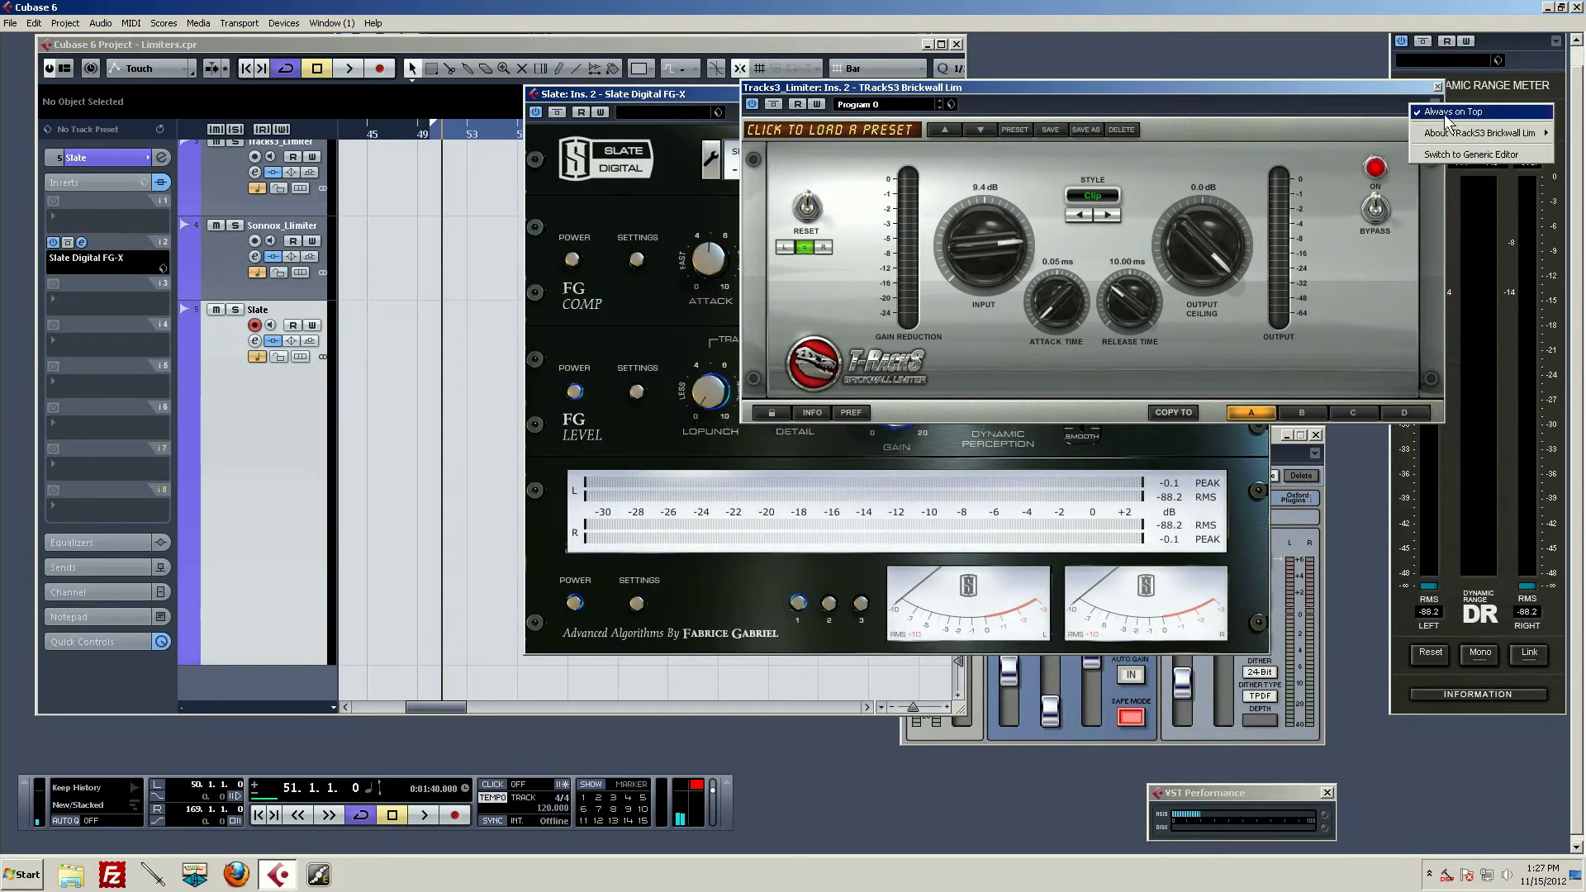
left_click(1443, 124)
right_click(1385, 107)
left_click(1405, 88)
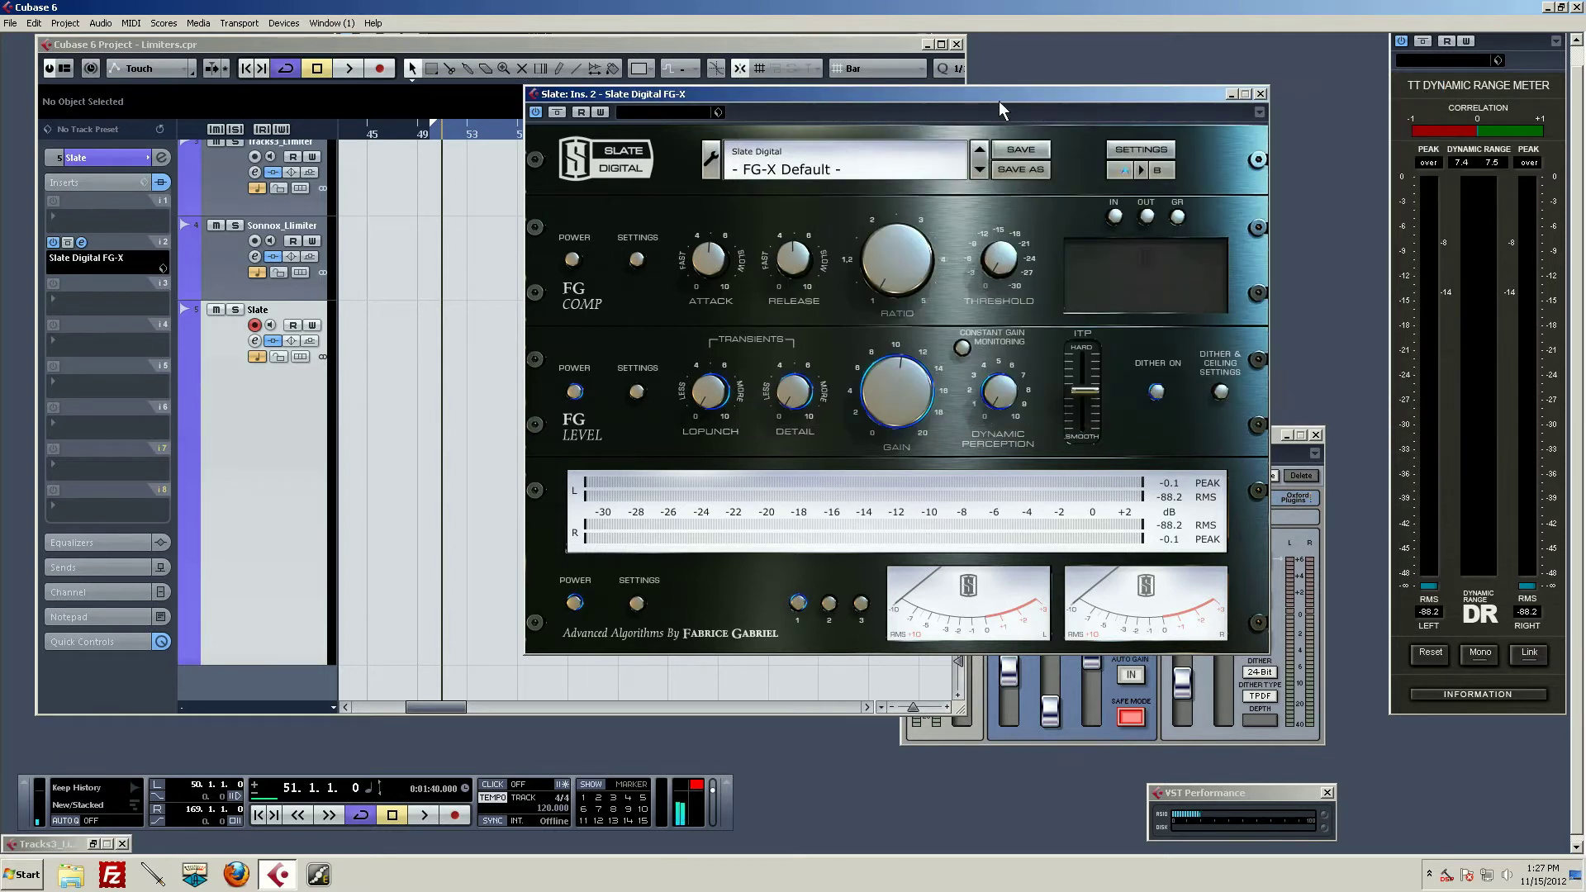
left_click_drag(998, 101, 1094, 99)
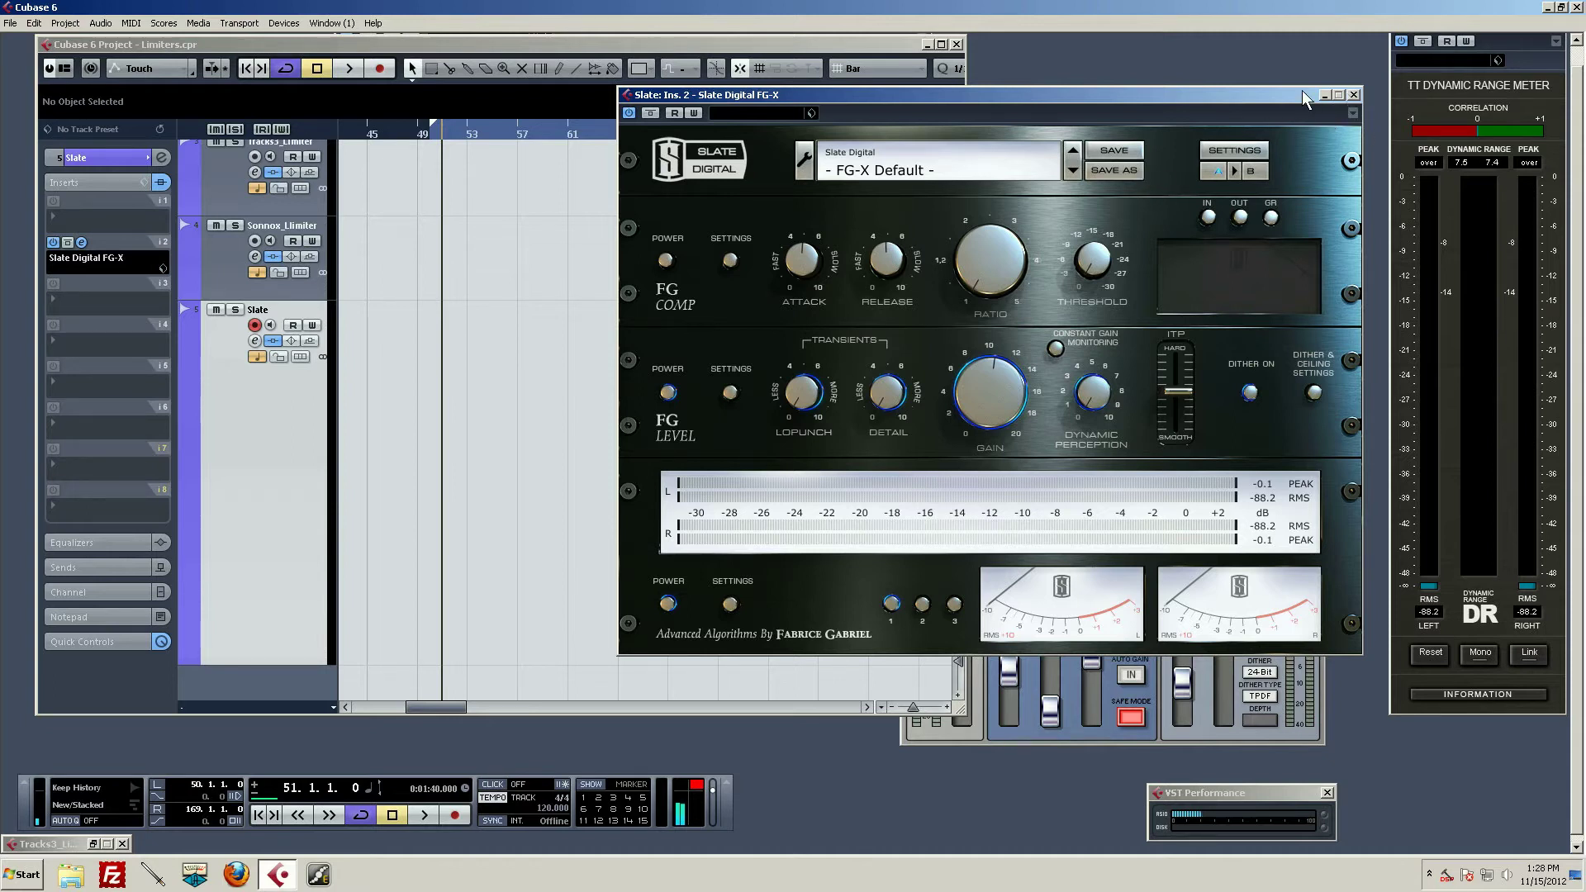
Step: Close the FG-X and Oxford Limiter windows, then zoom in and set the play position
left_click(1353, 95)
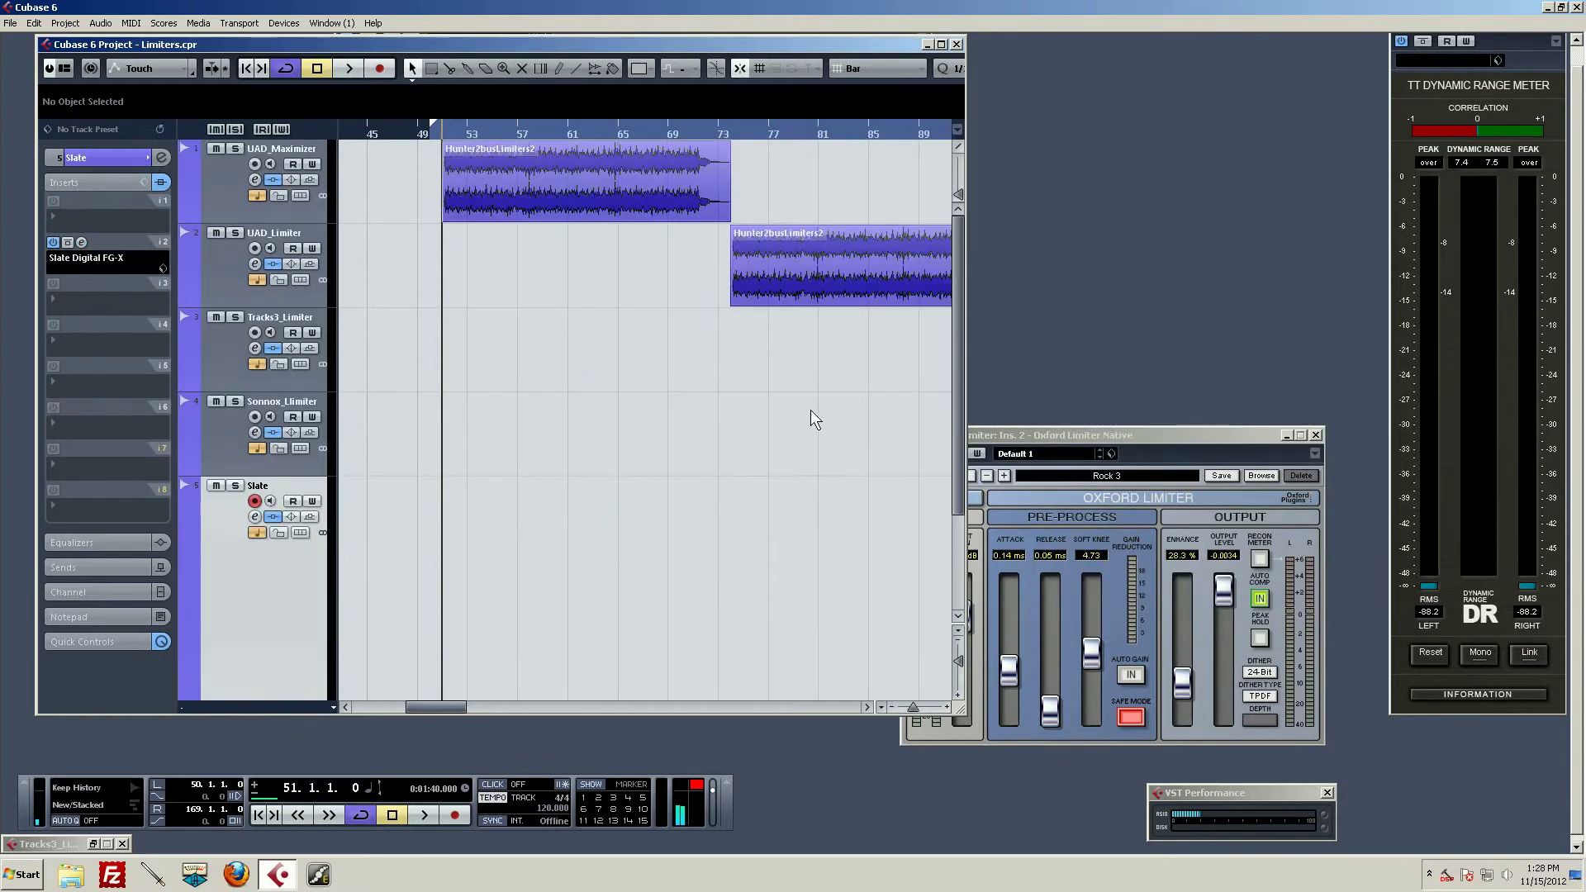
left_click_drag(915, 707, 910, 707)
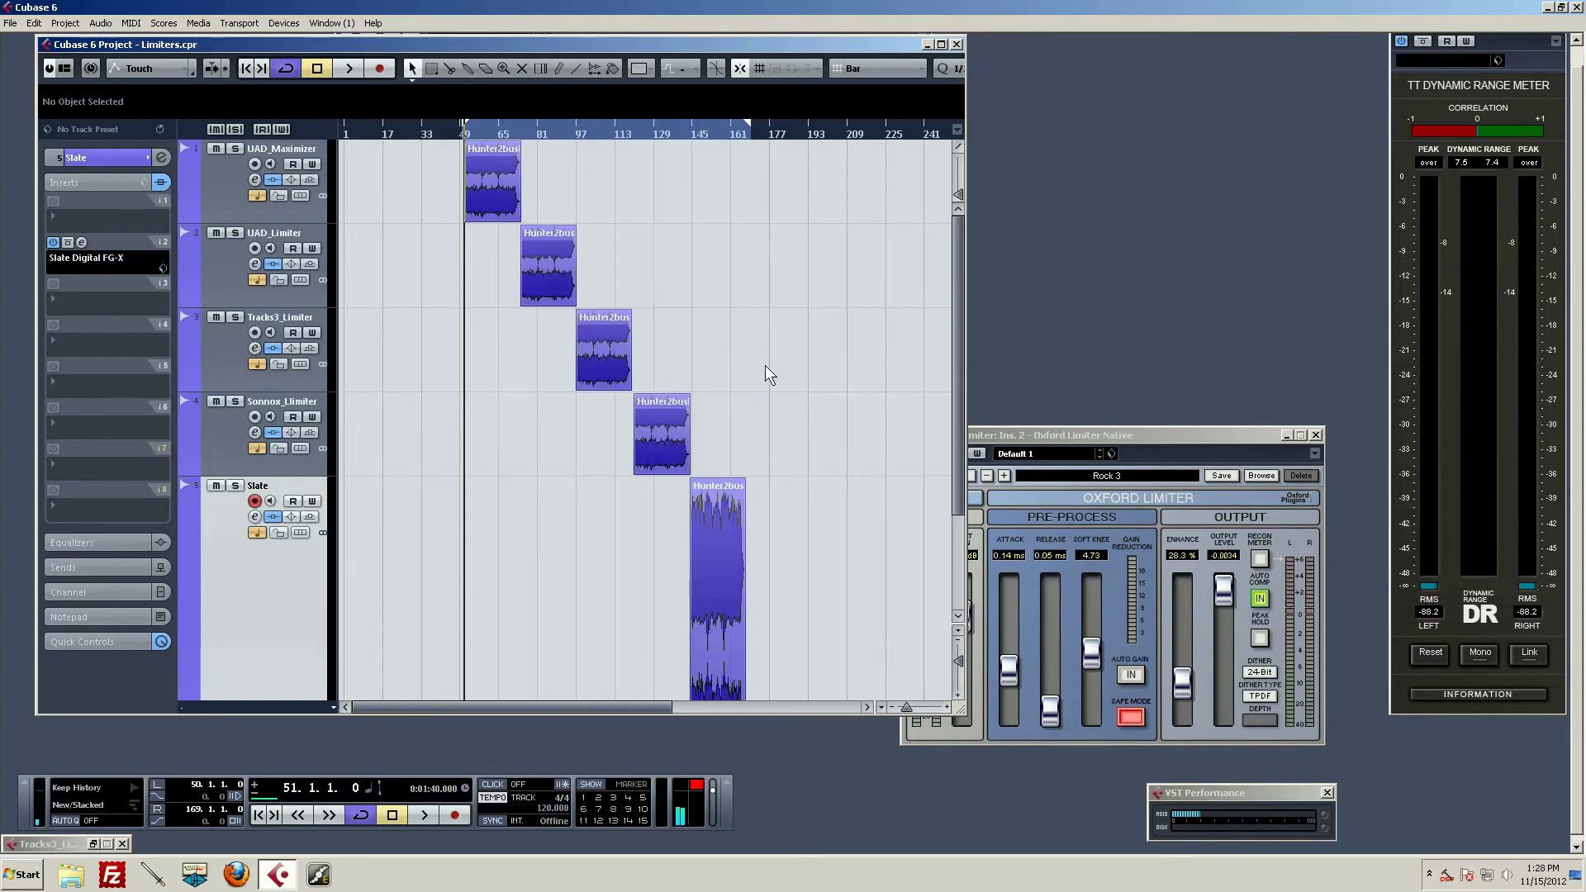
mouse_move(1169, 428)
left_mouse_down()
mouse_move(1138, 429)
mouse_move(1205, 405)
left_mouse_up()
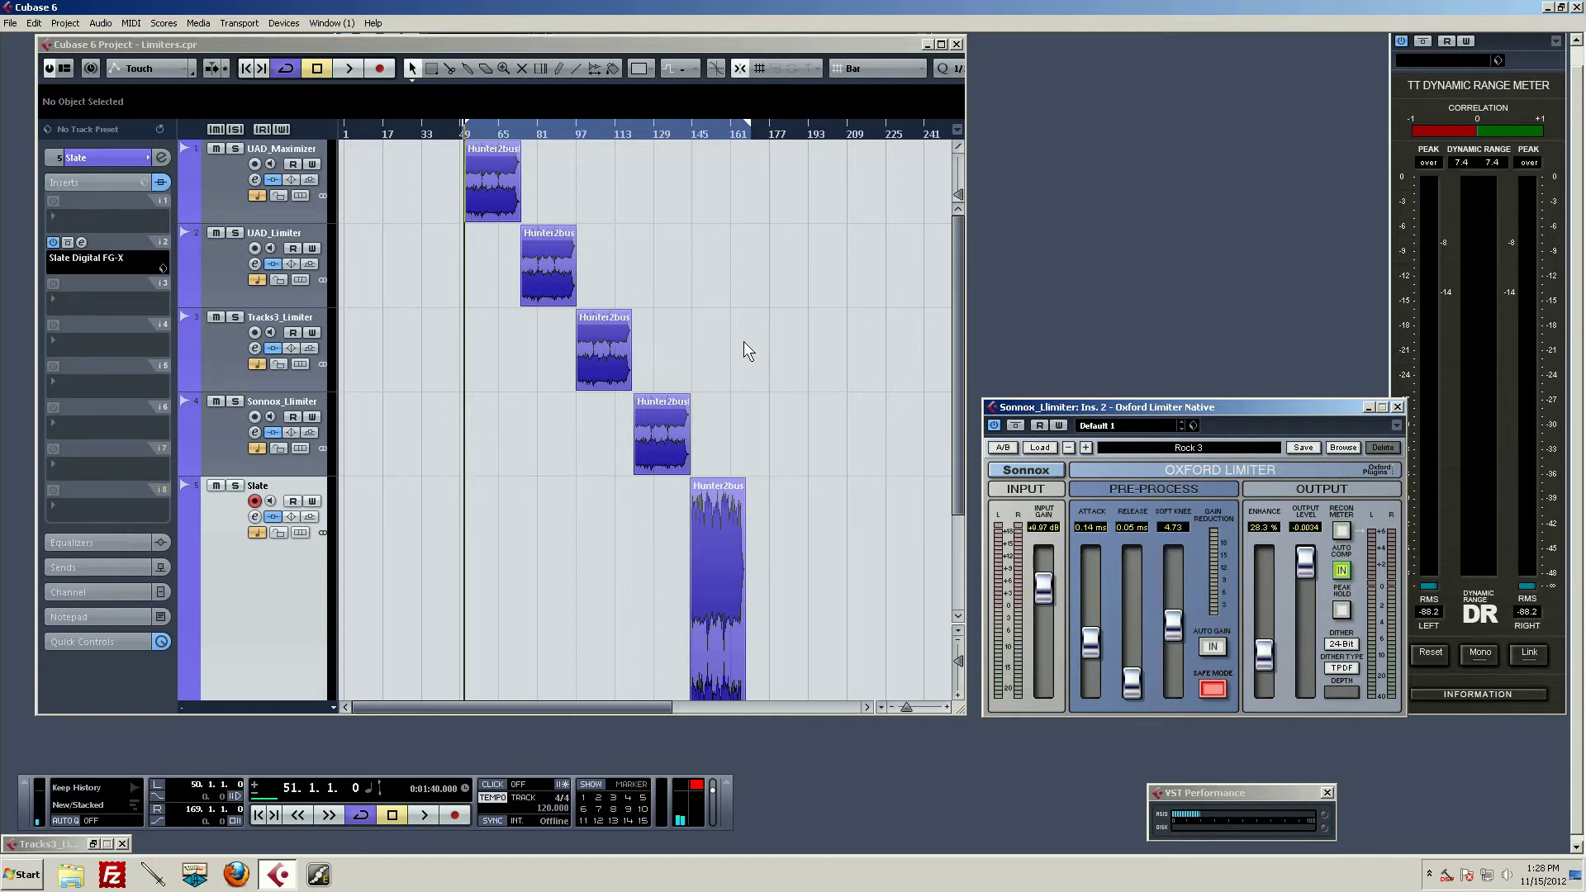
left_click(1396, 407)
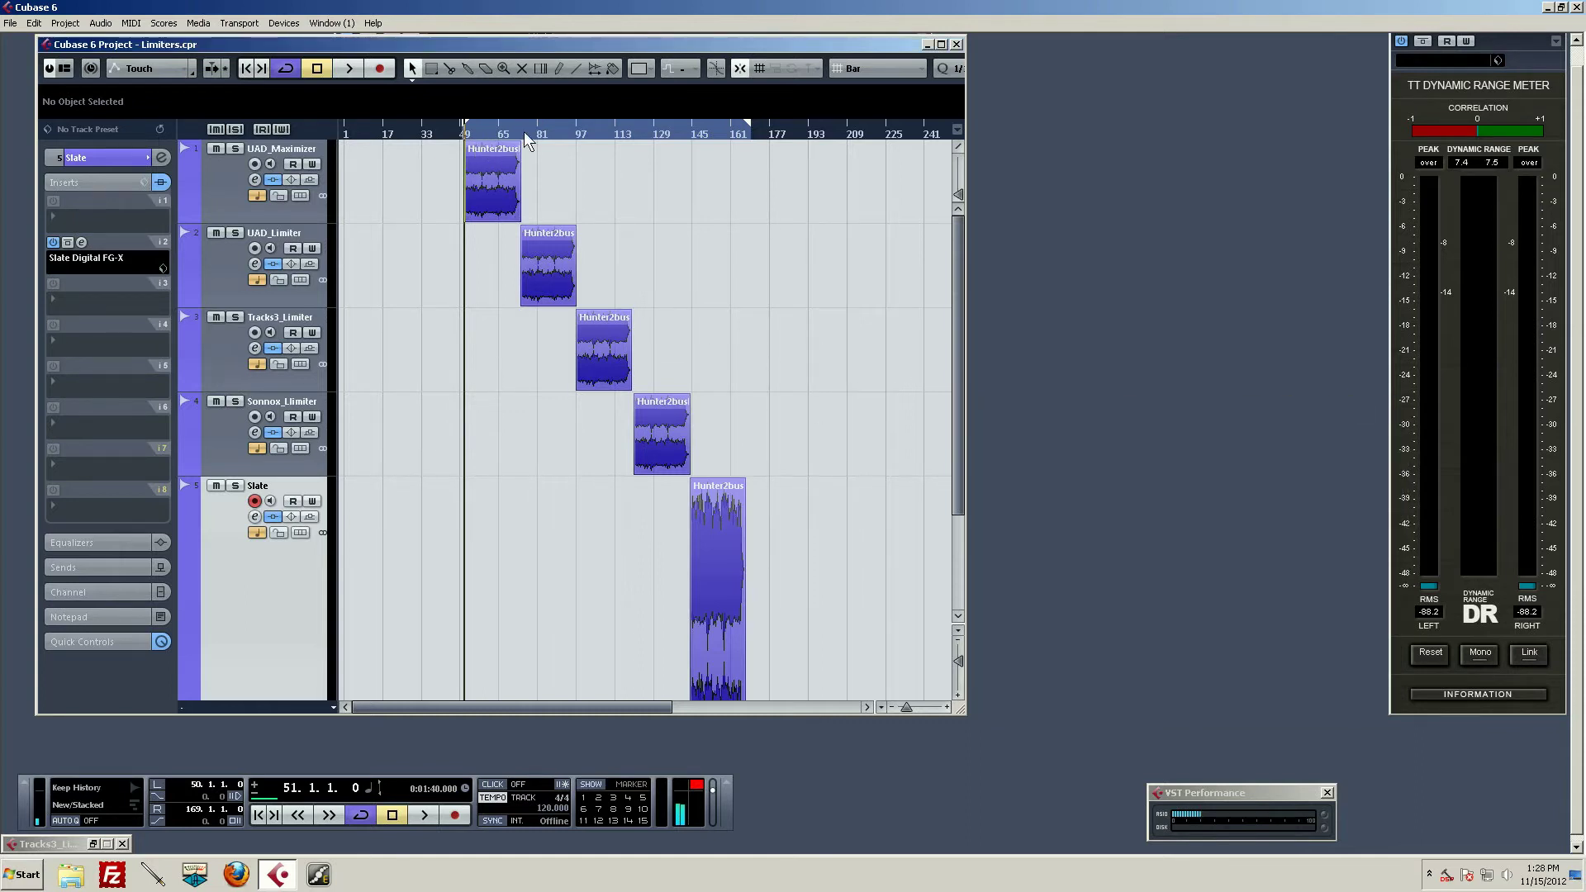
left_click_drag(525, 135, 435, 157)
left_click(453, 137)
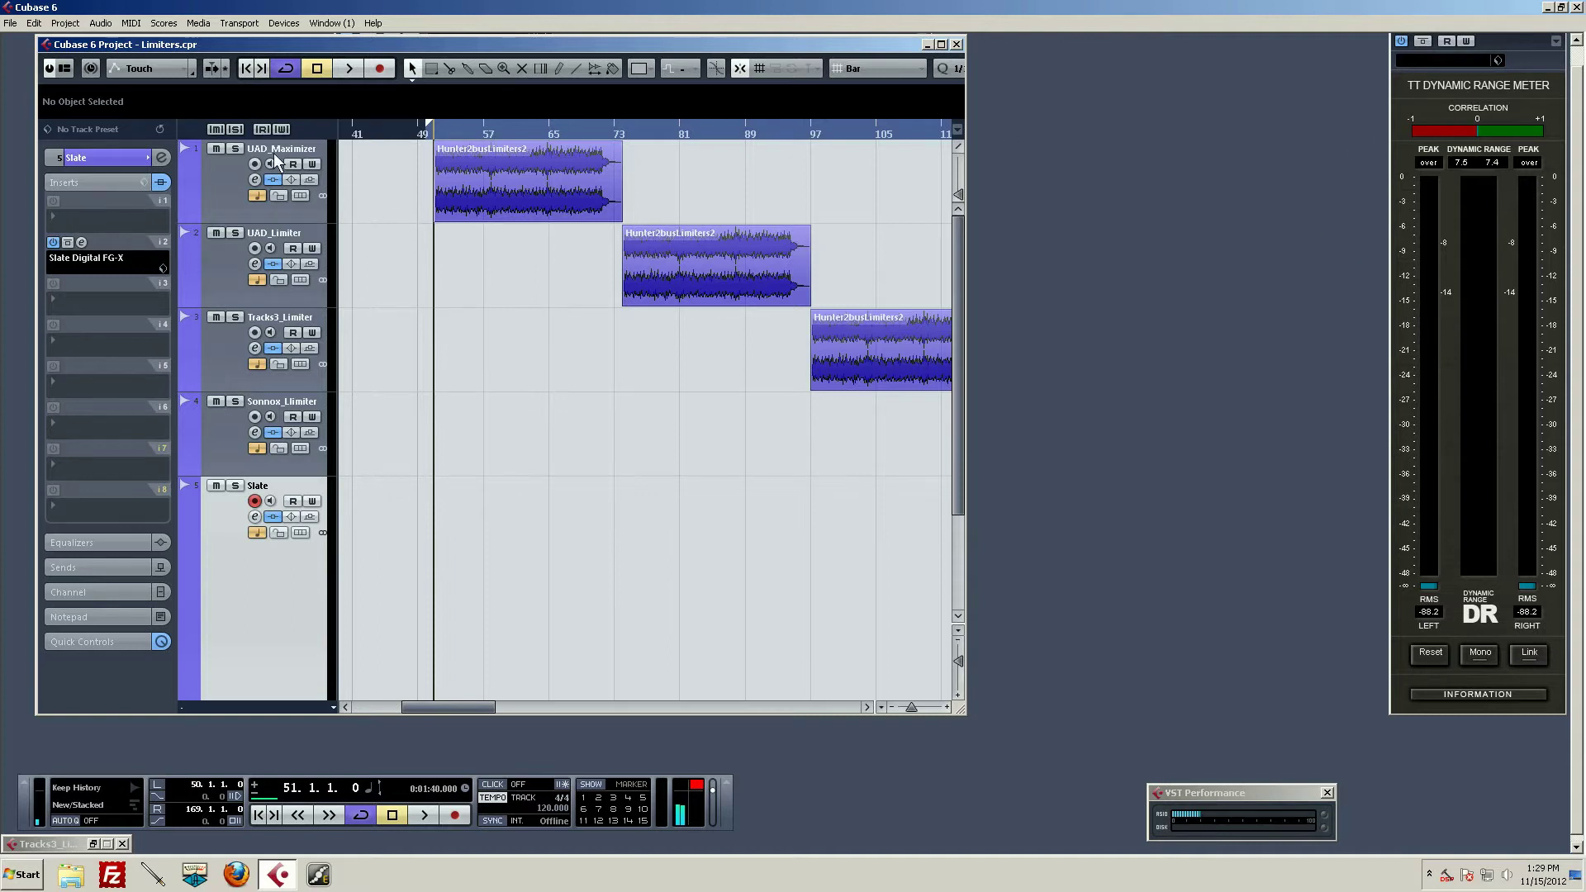
Step: Select the UAD_Maximizer track and play its version of the mix from bar 51
left_click(229, 198)
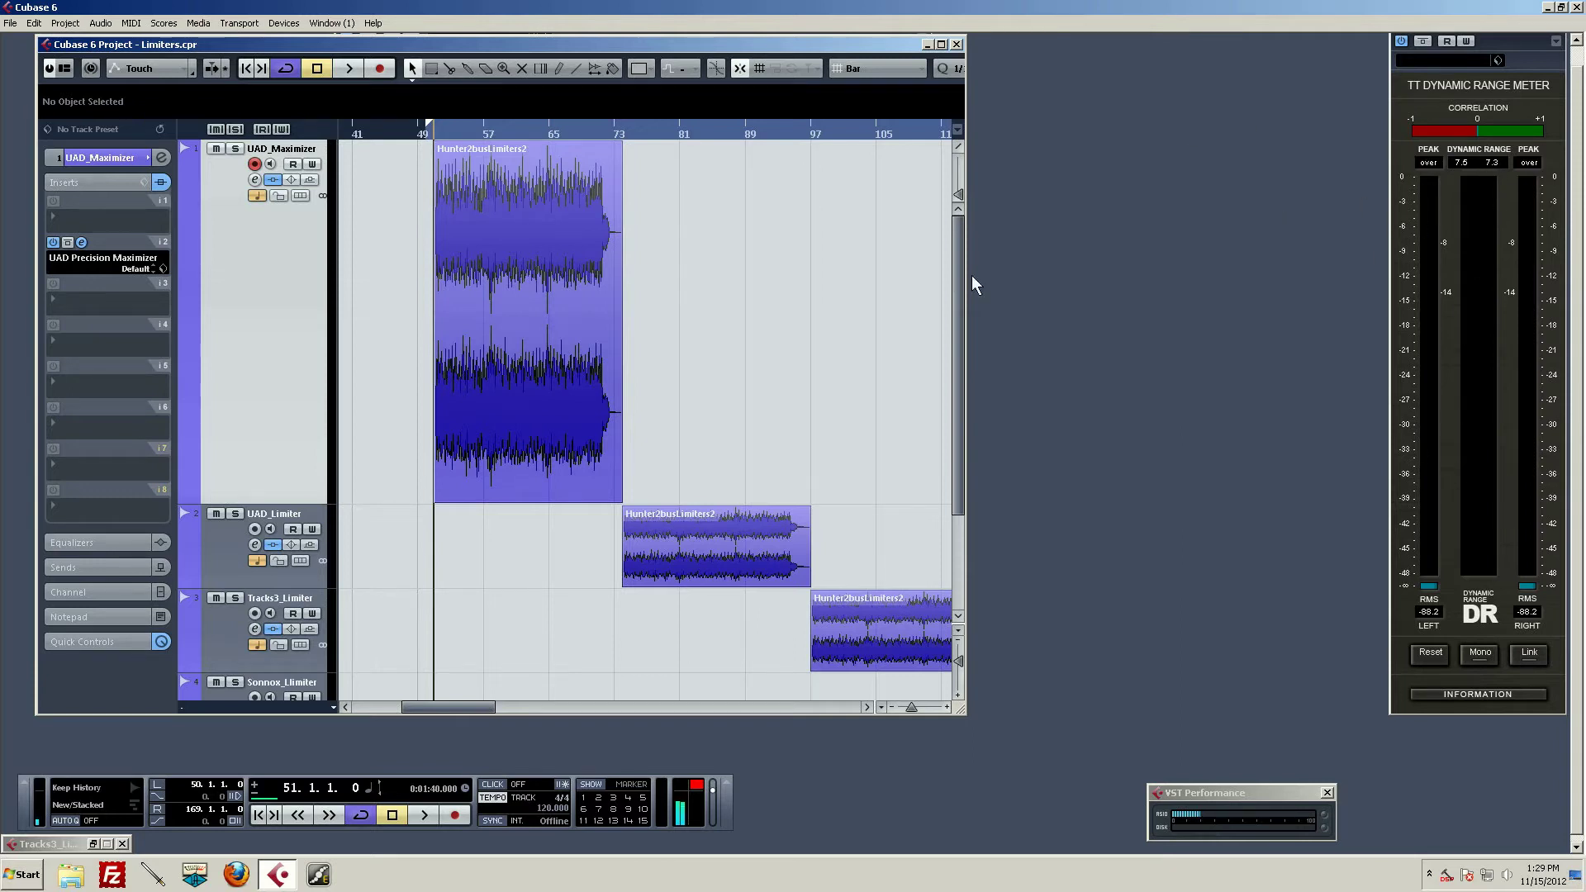
left_click(349, 67)
key("space")
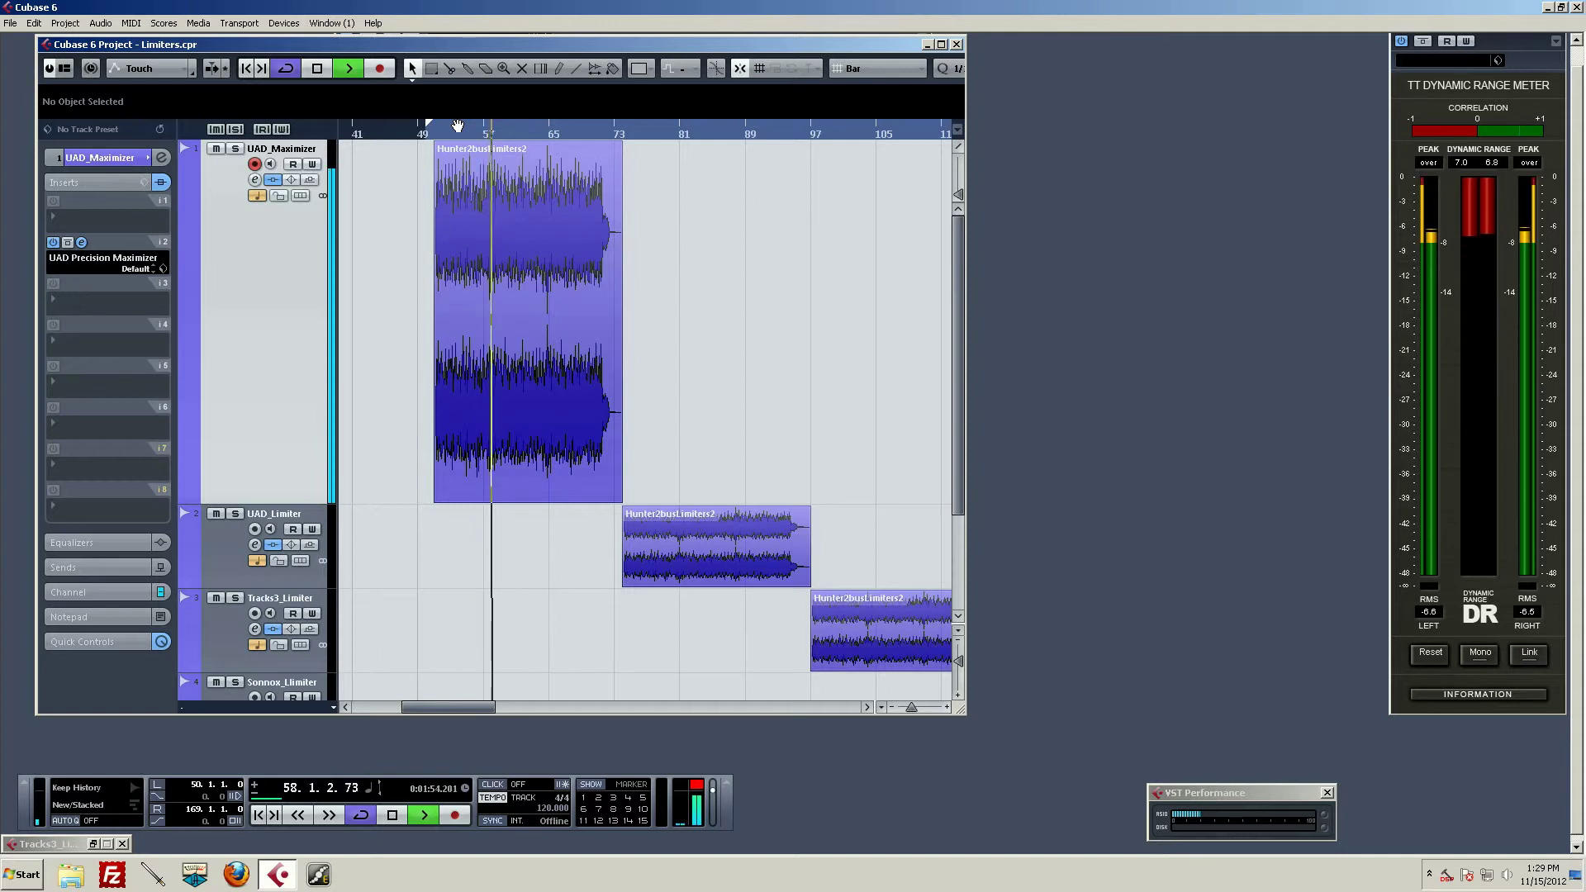
Step: Stop the UAD_Maximizer playback and set the play position to bar 74
left_click(527, 204)
key("space")
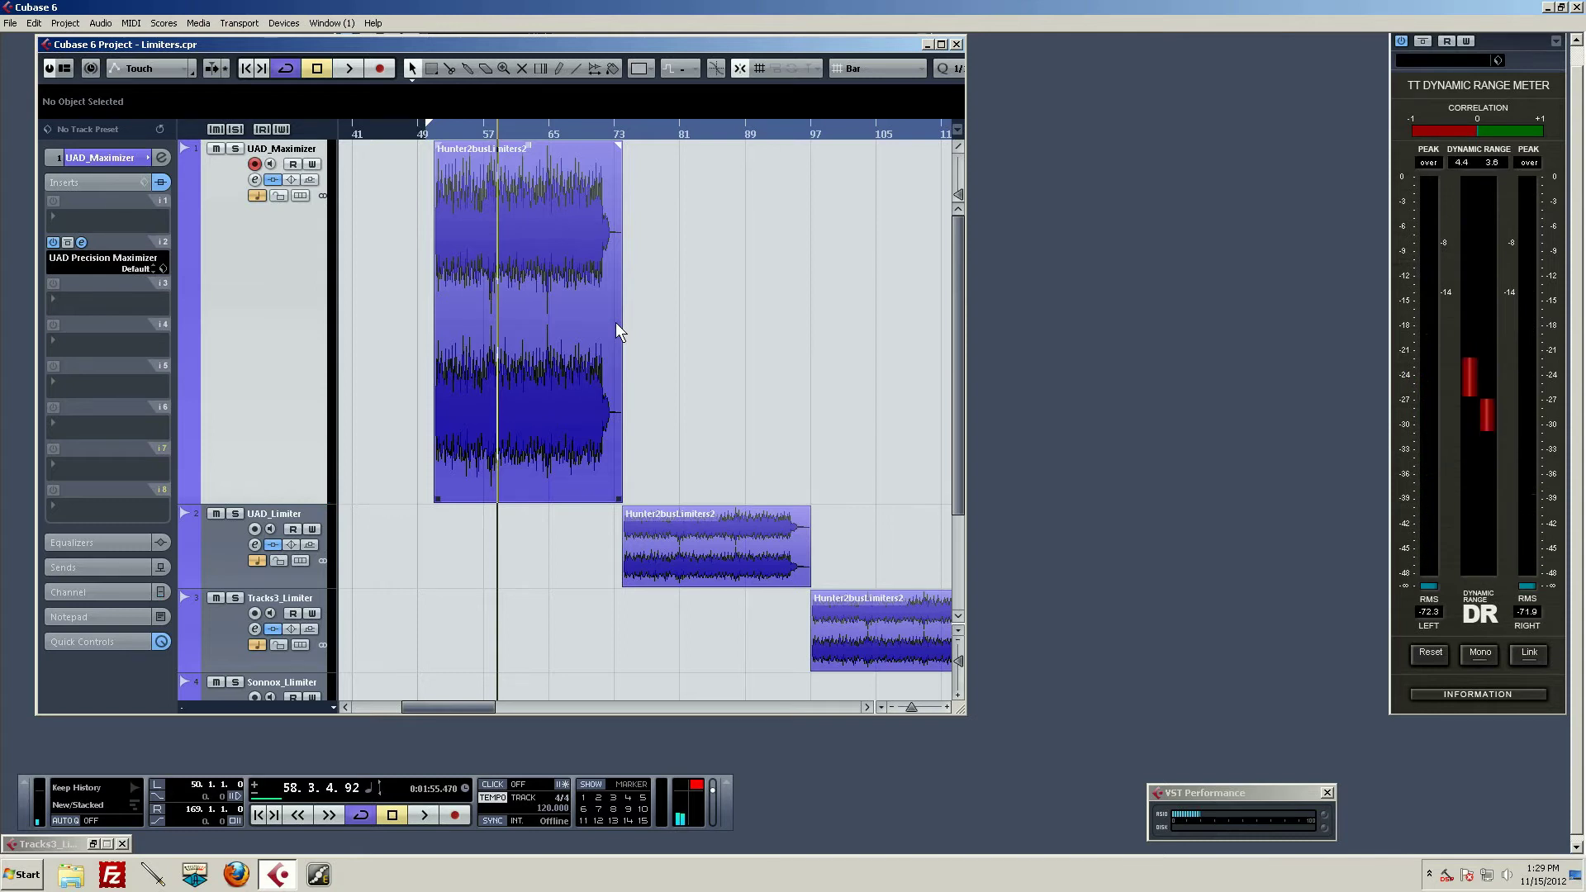
scroll(683, 526, "down", 3)
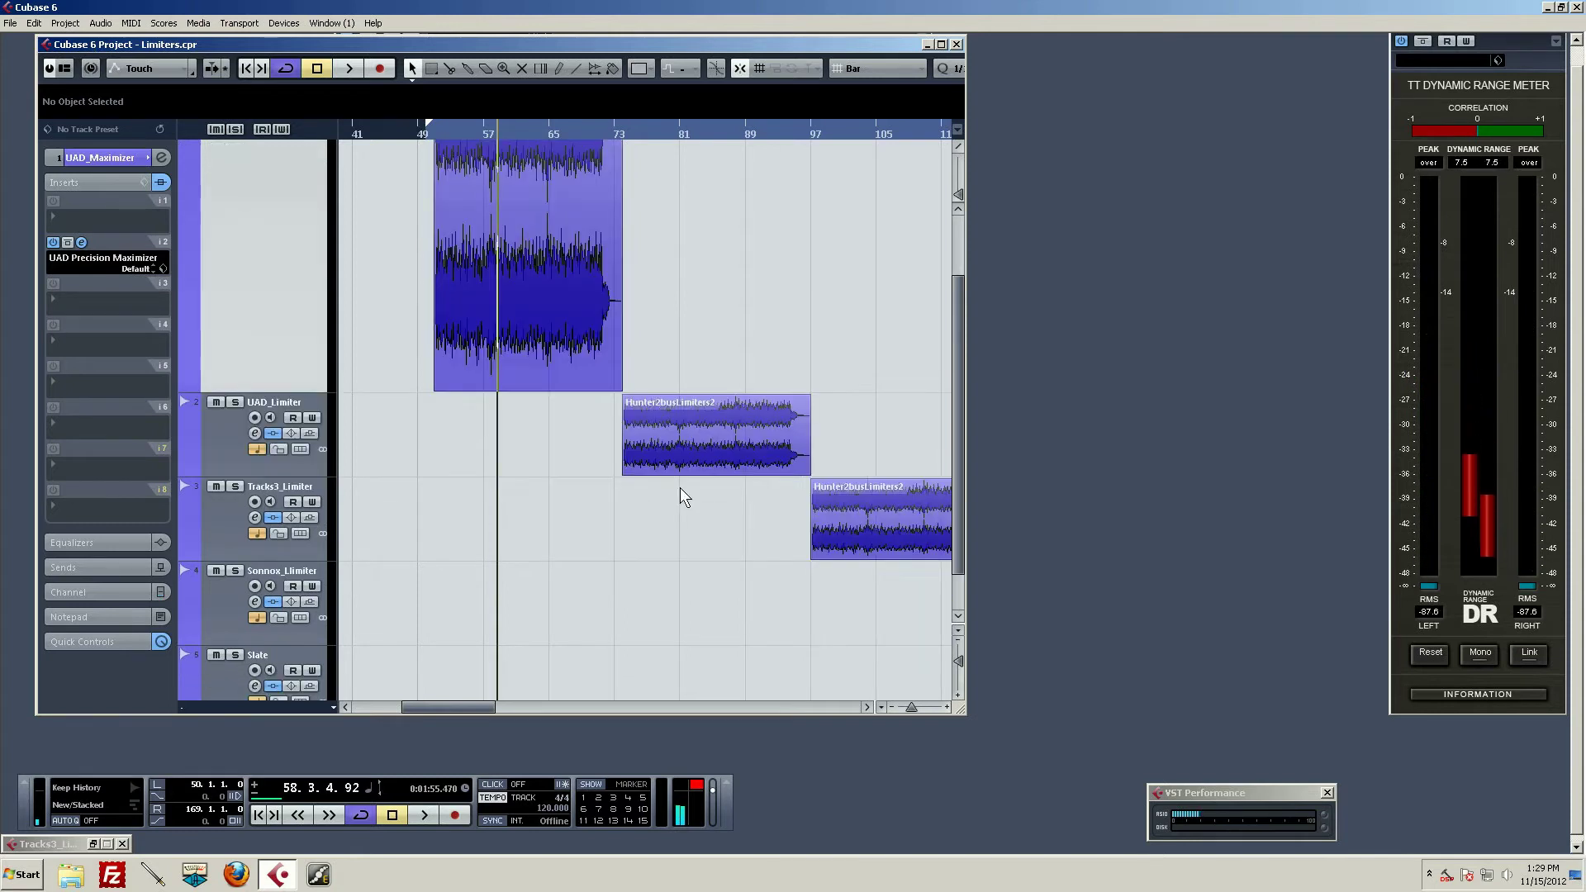
left_click_drag(620, 138, 618, 142)
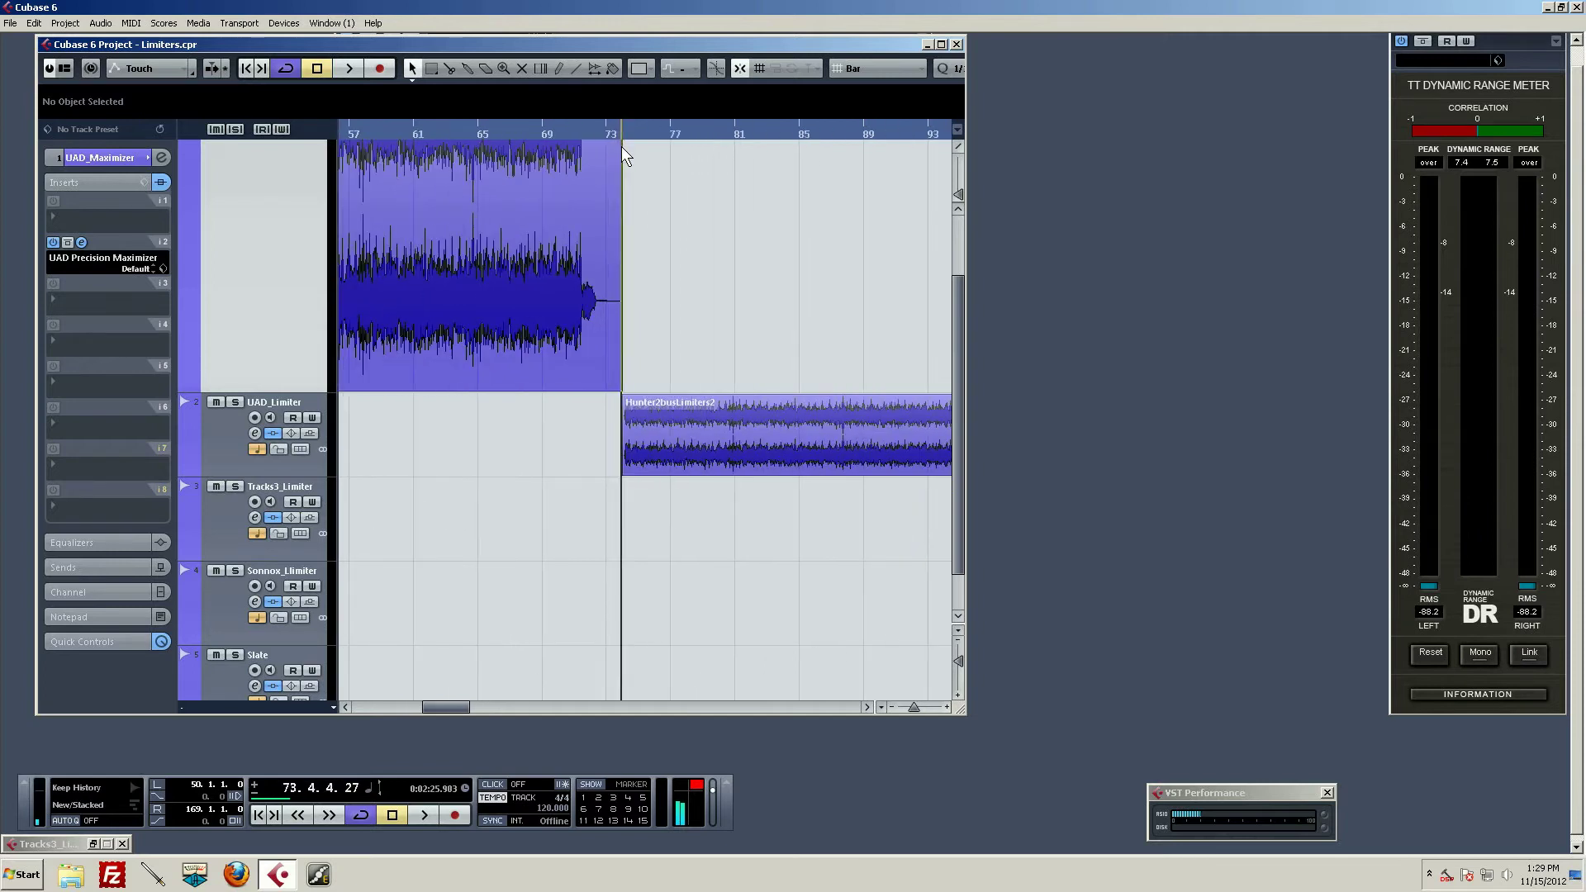
left_click(619, 142)
Step: Play and stop the UAD_Limiter version, then move the play position to bar 97
key("space")
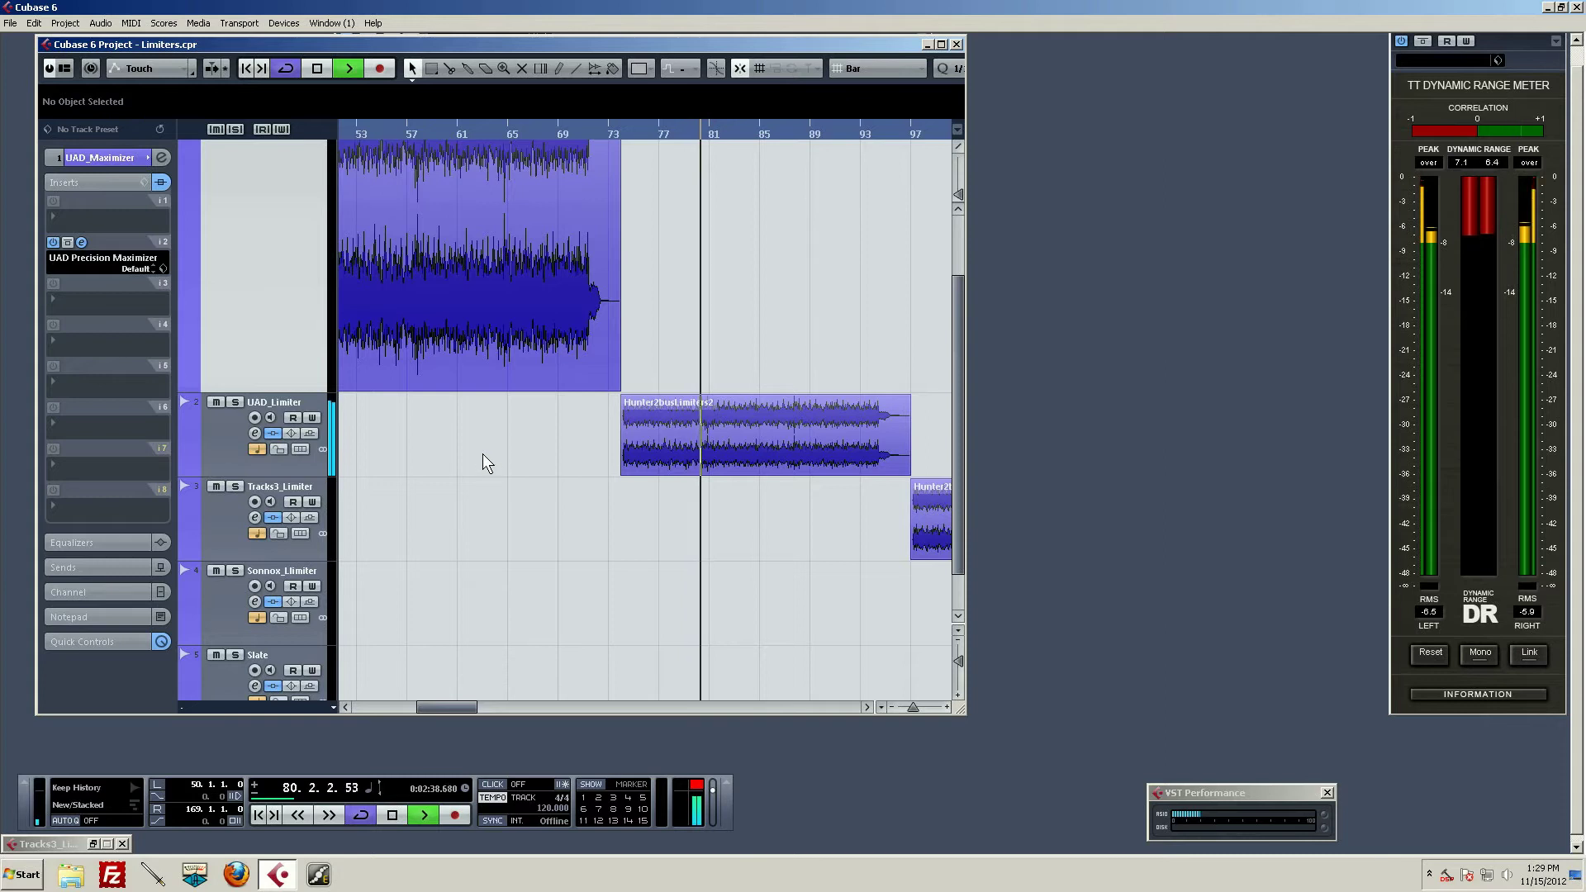
key("space")
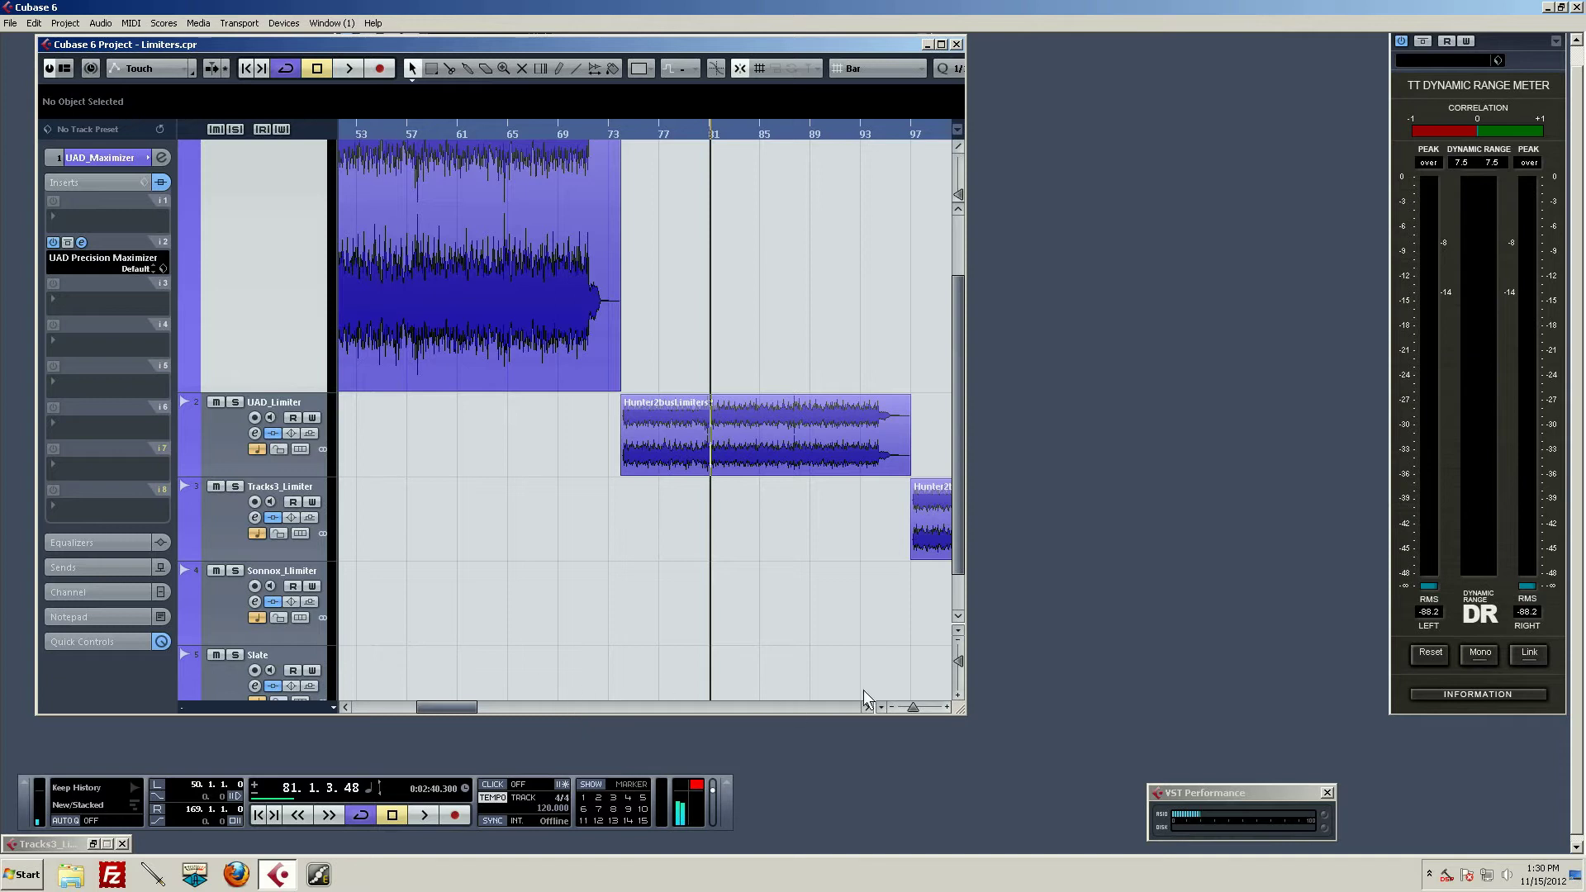
left_click_drag(914, 708, 908, 708)
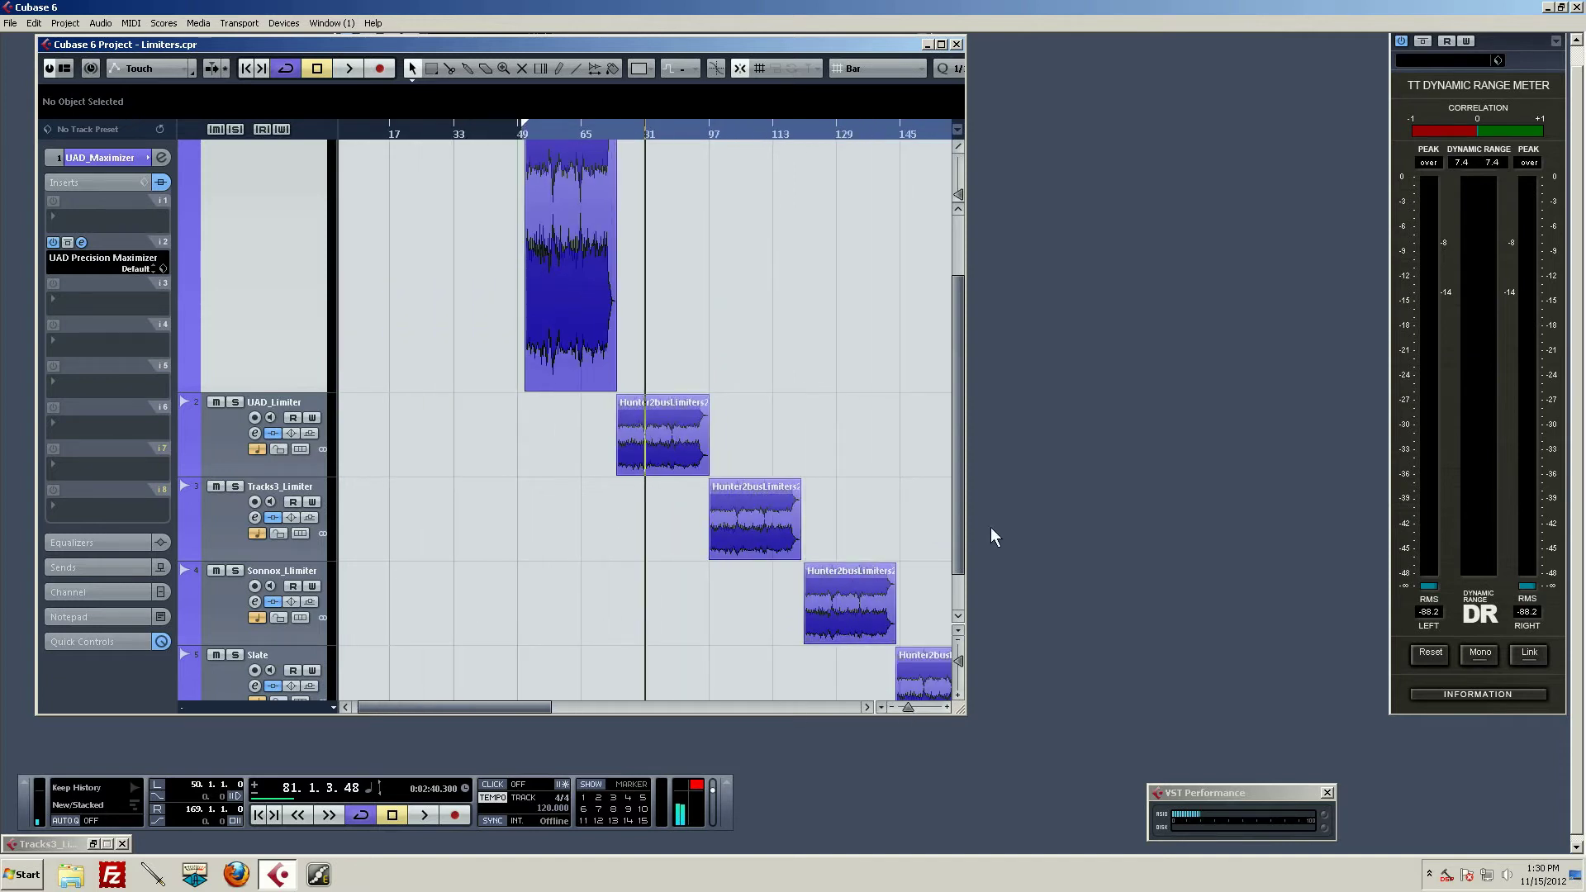
left_click_drag(731, 137, 669, 132)
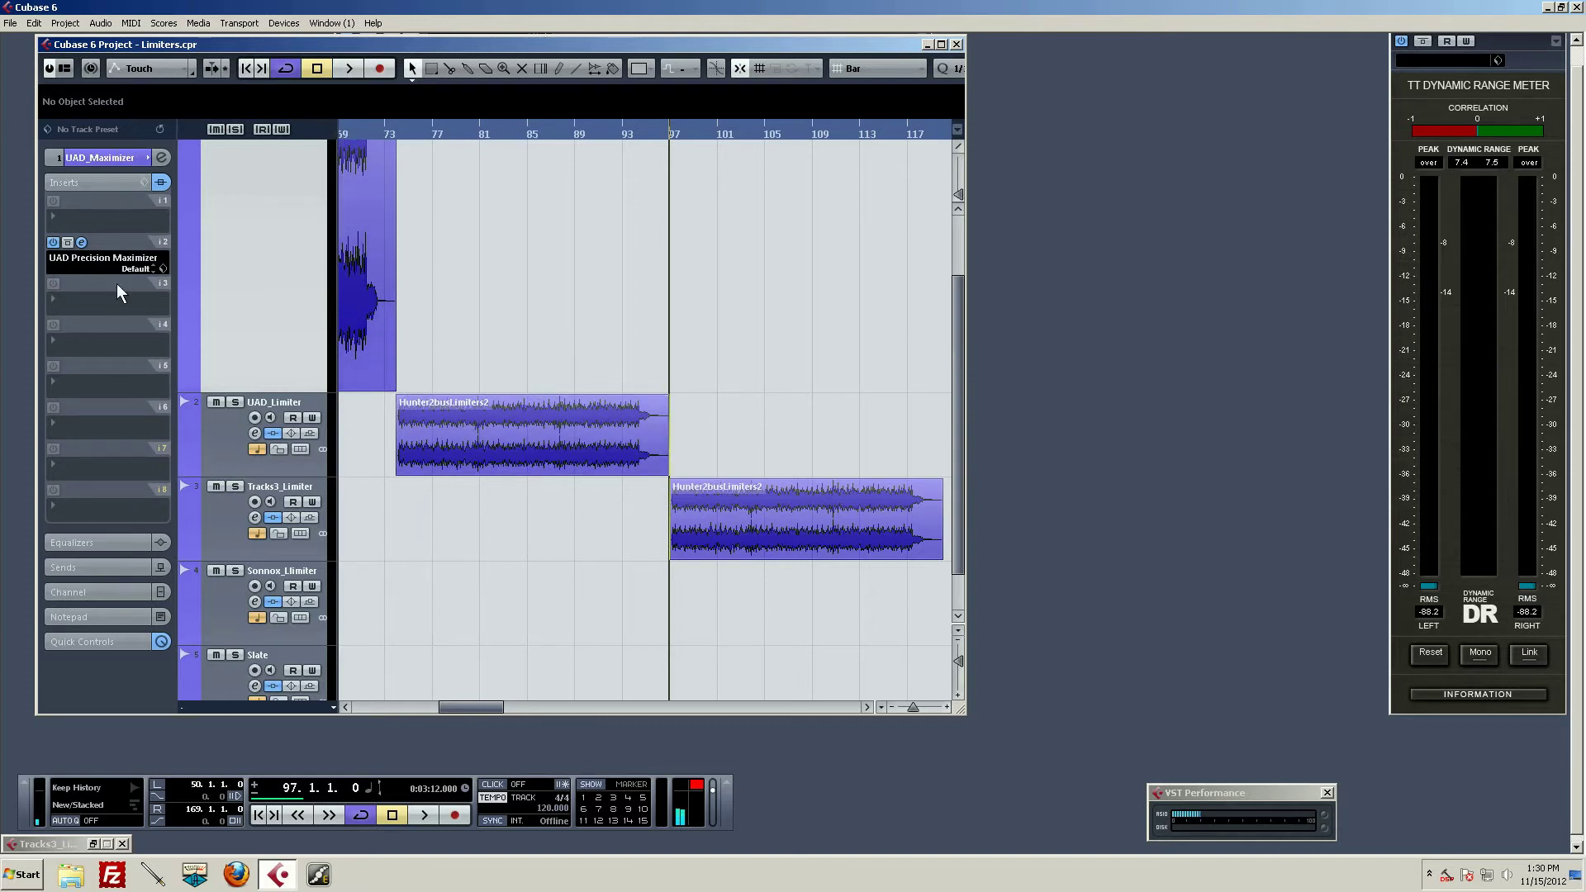
Step: Play the Tracks3_Limiter version briefly with its audio event selected, then stop
left_click(240, 522)
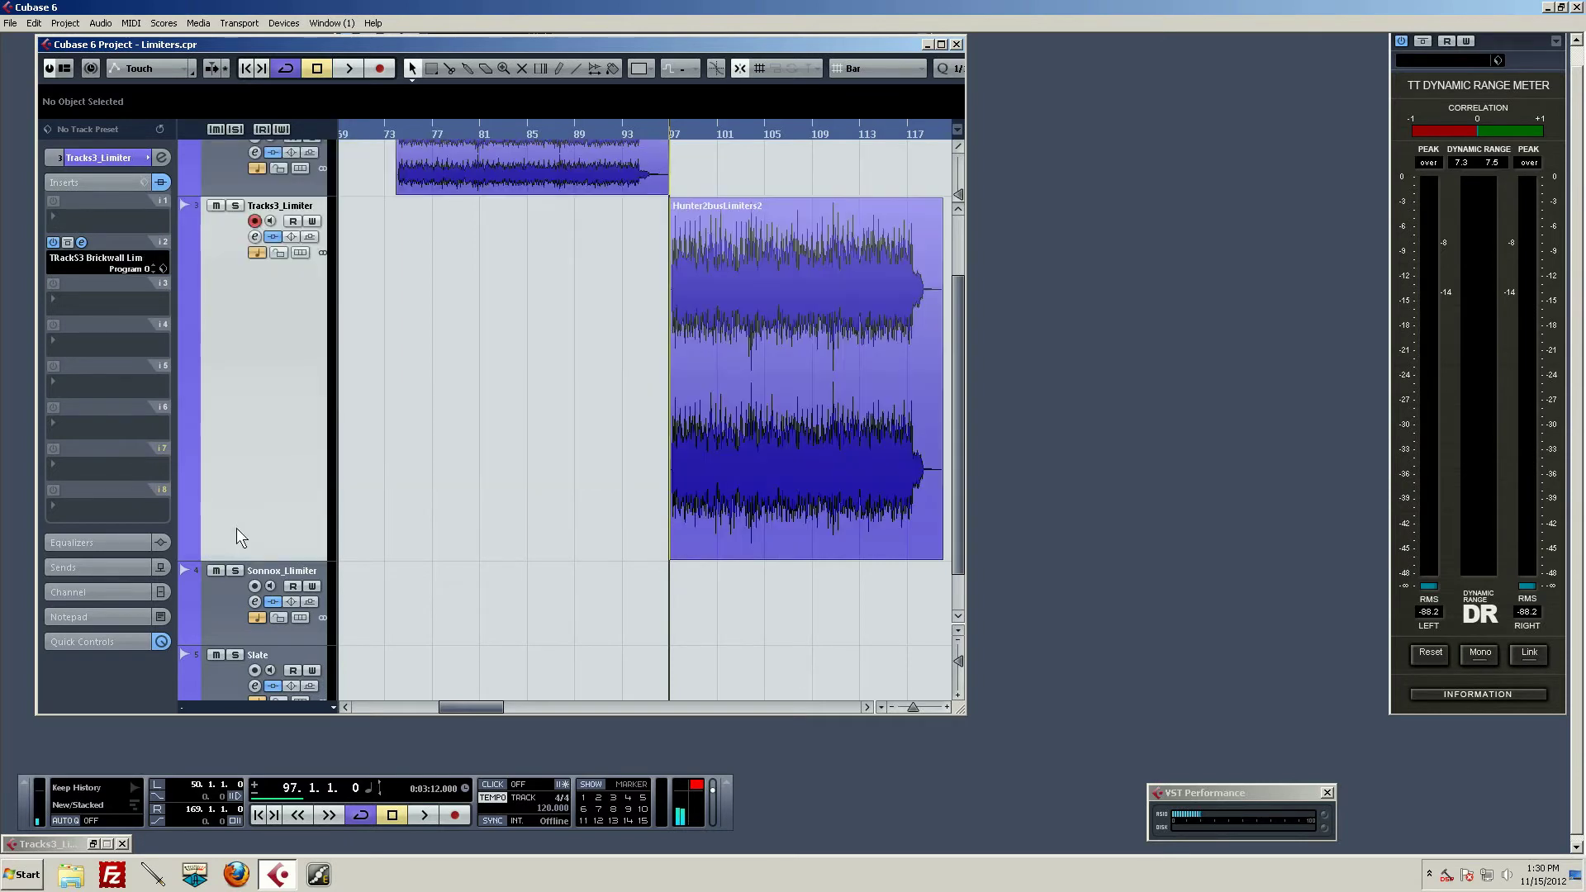
key("space")
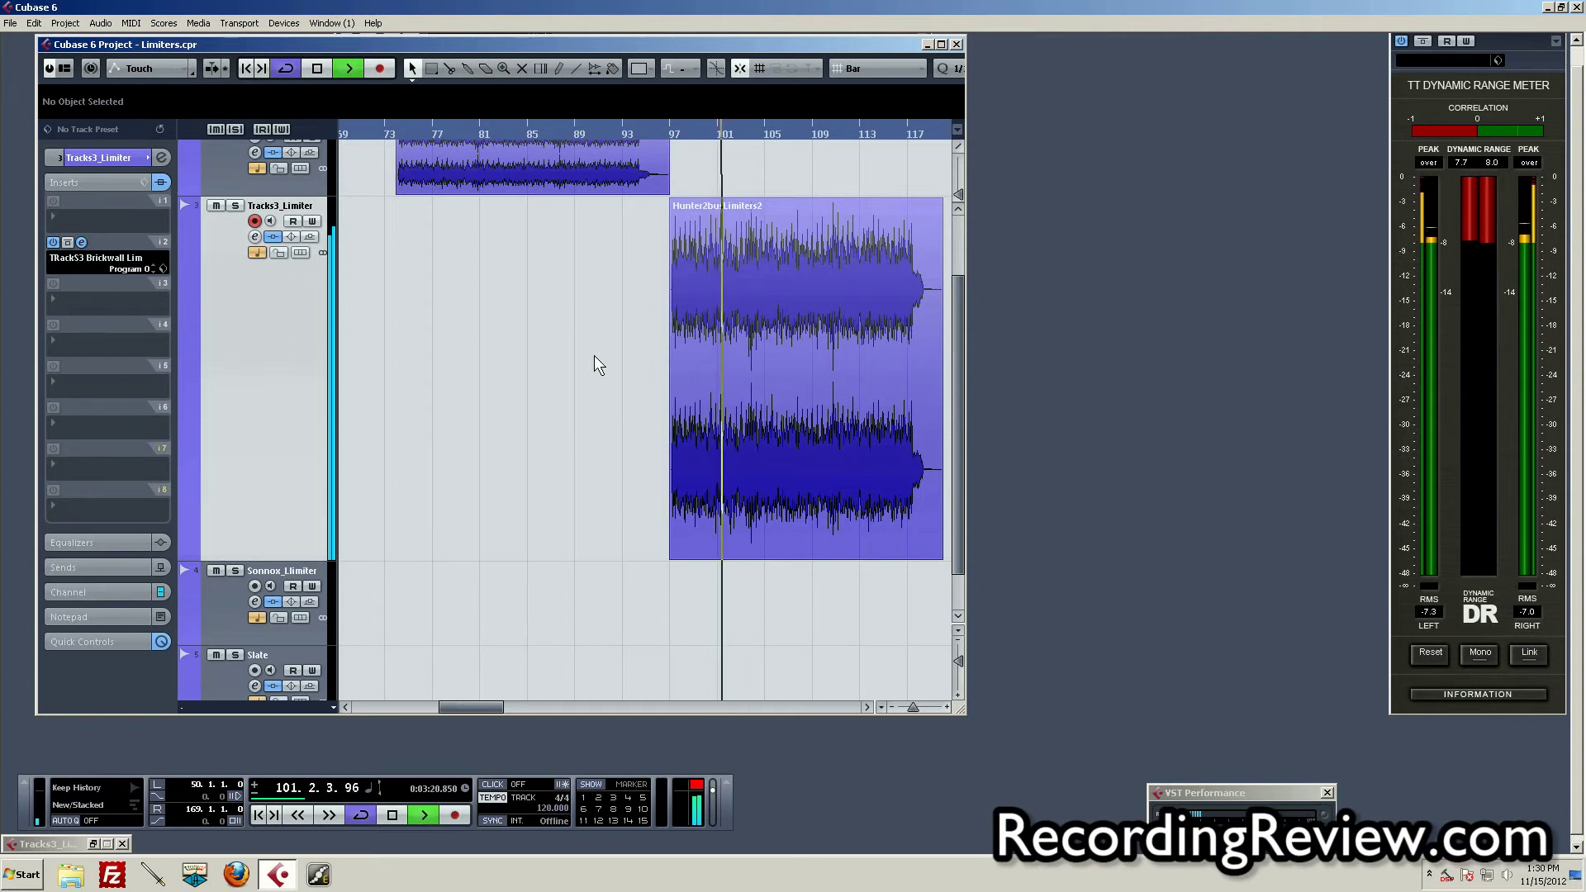
left_click(718, 369)
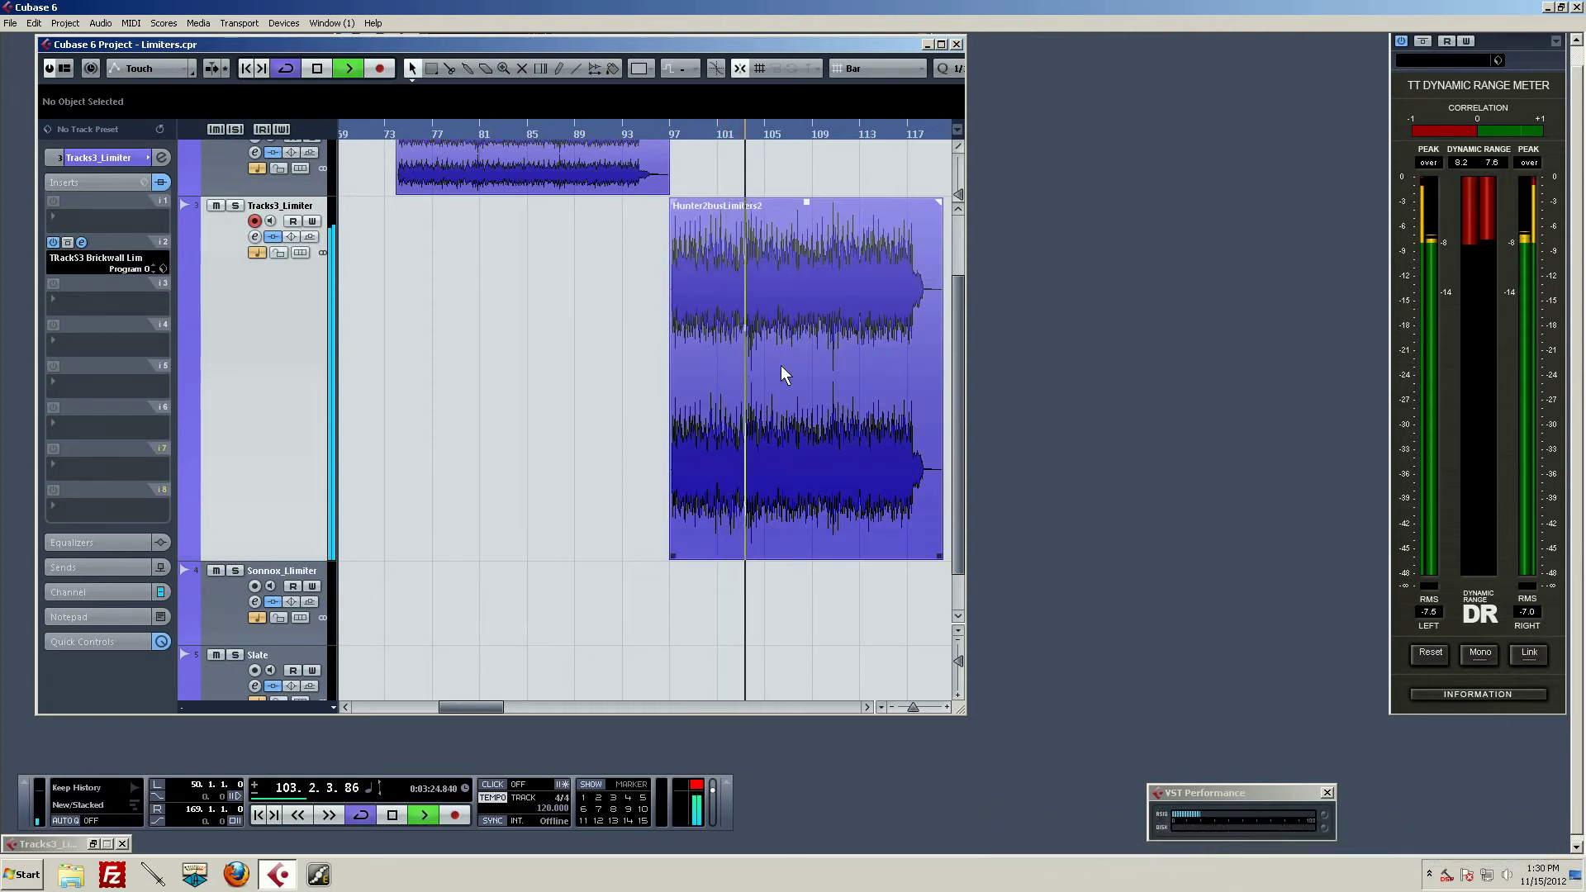
key("space")
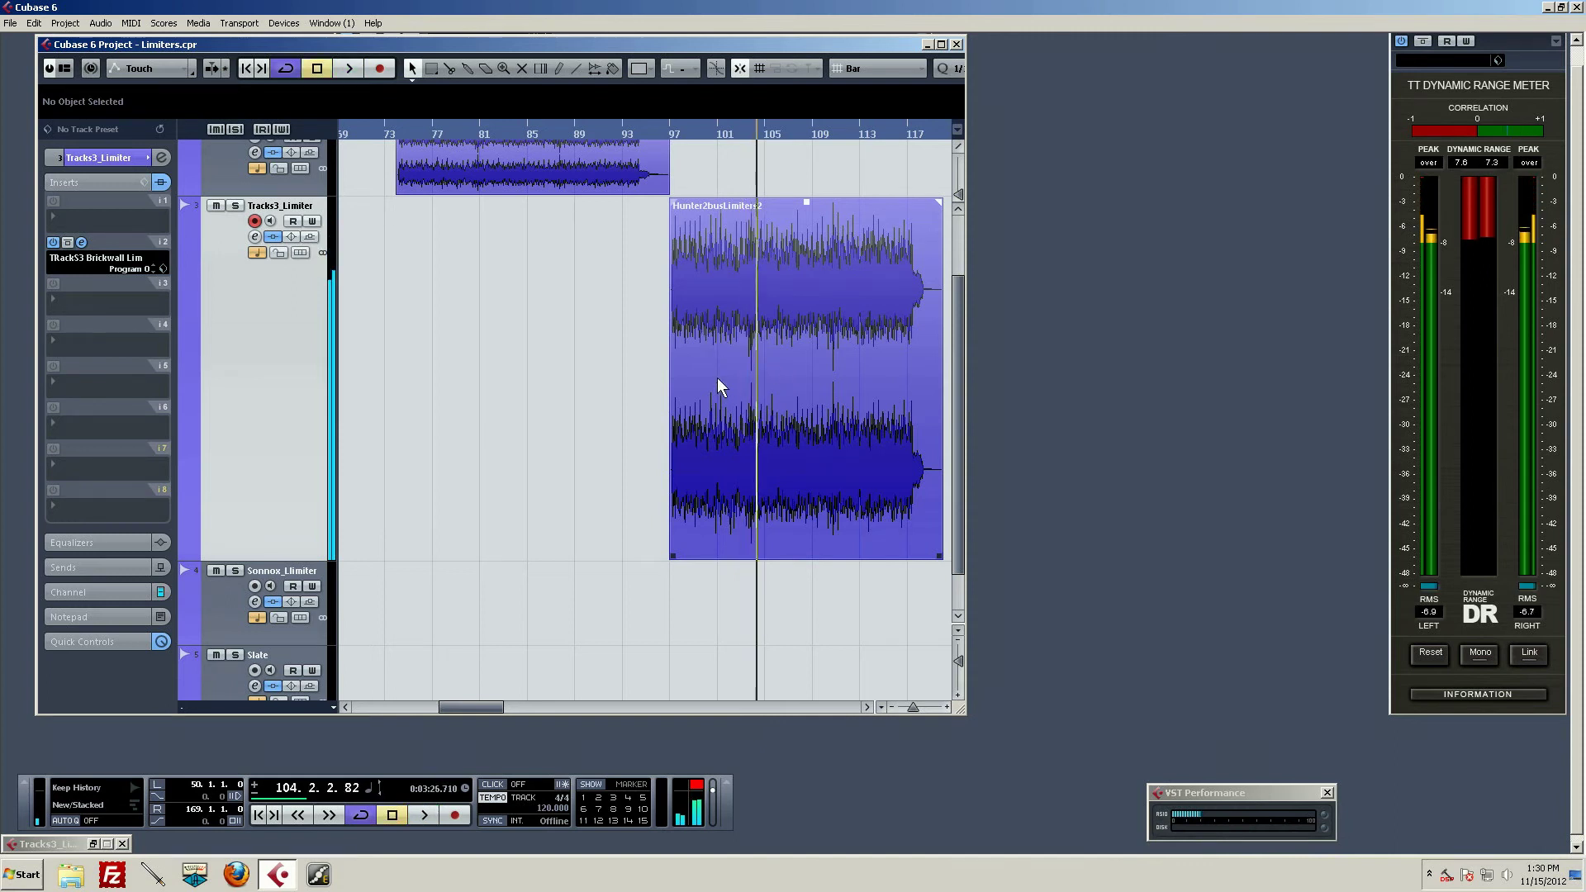
Step: Zoom the timeline out and set the play position to bar 52
scroll(784, 367, "up", 2)
left_click(659, 186)
left_click_drag(658, 130, 467, 145)
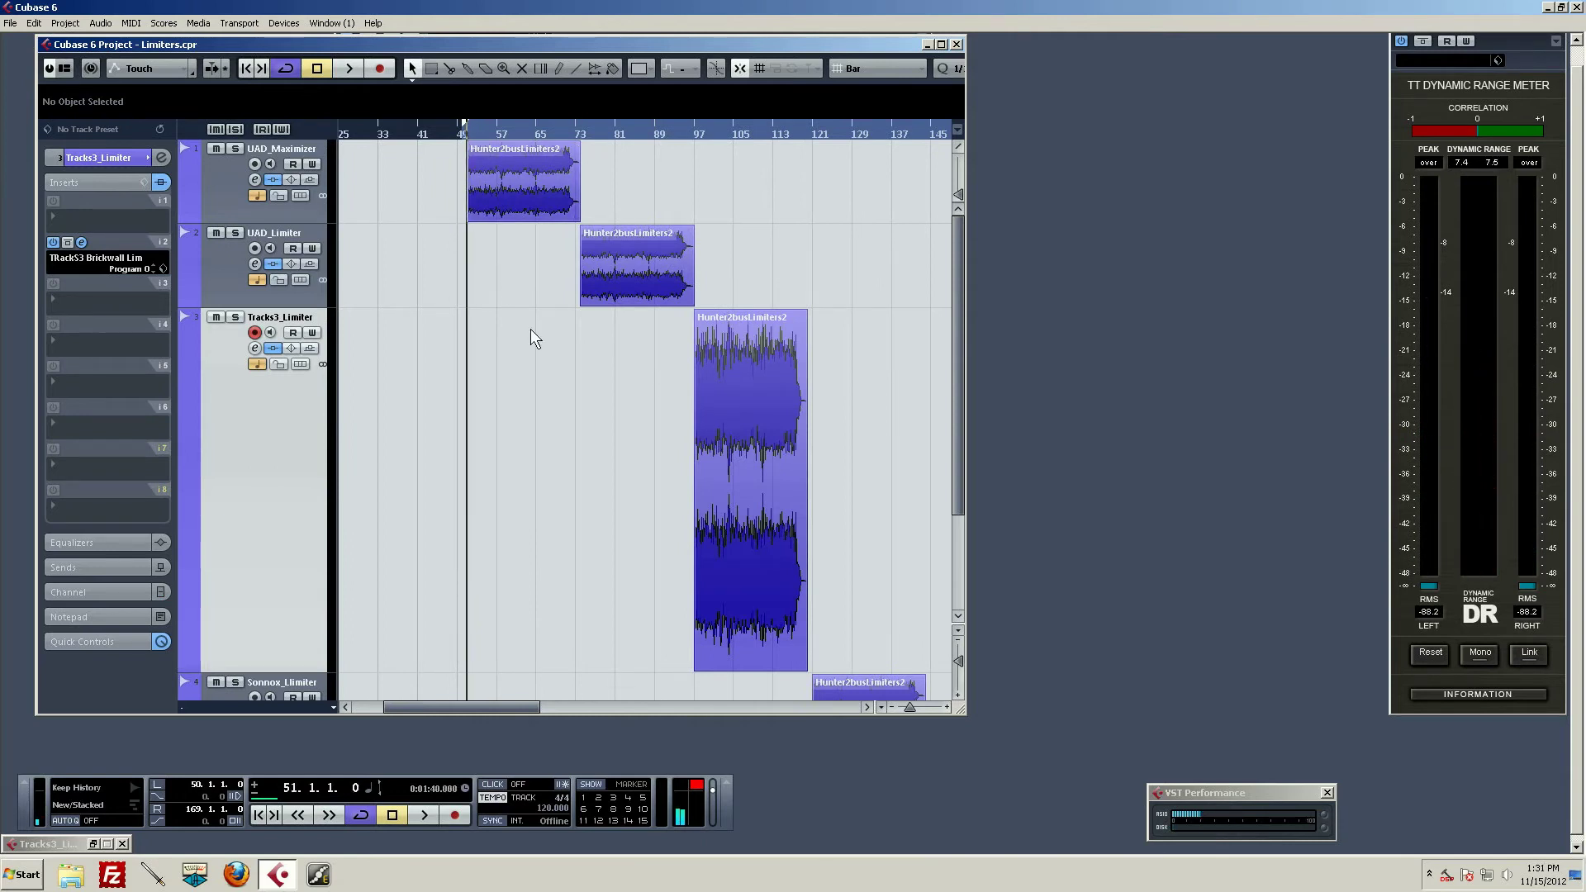
left_click_drag(467, 130, 469, 135)
left_click(469, 134)
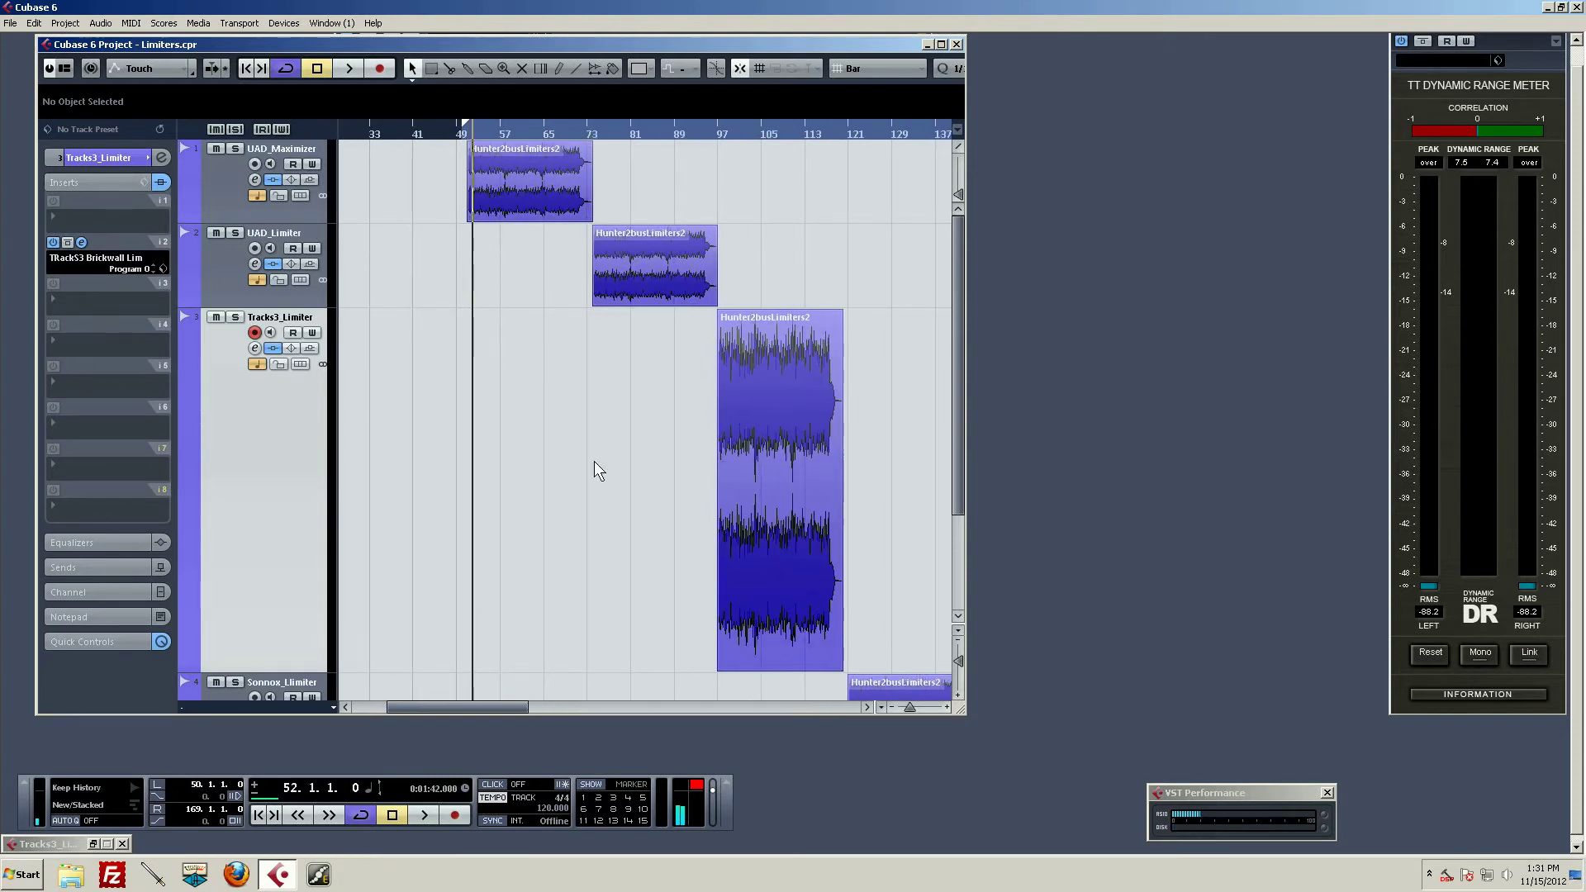
Step: Play from bar 52, jump to the Tracks3 version at bar 97, then stop
mouse_move(832, 425)
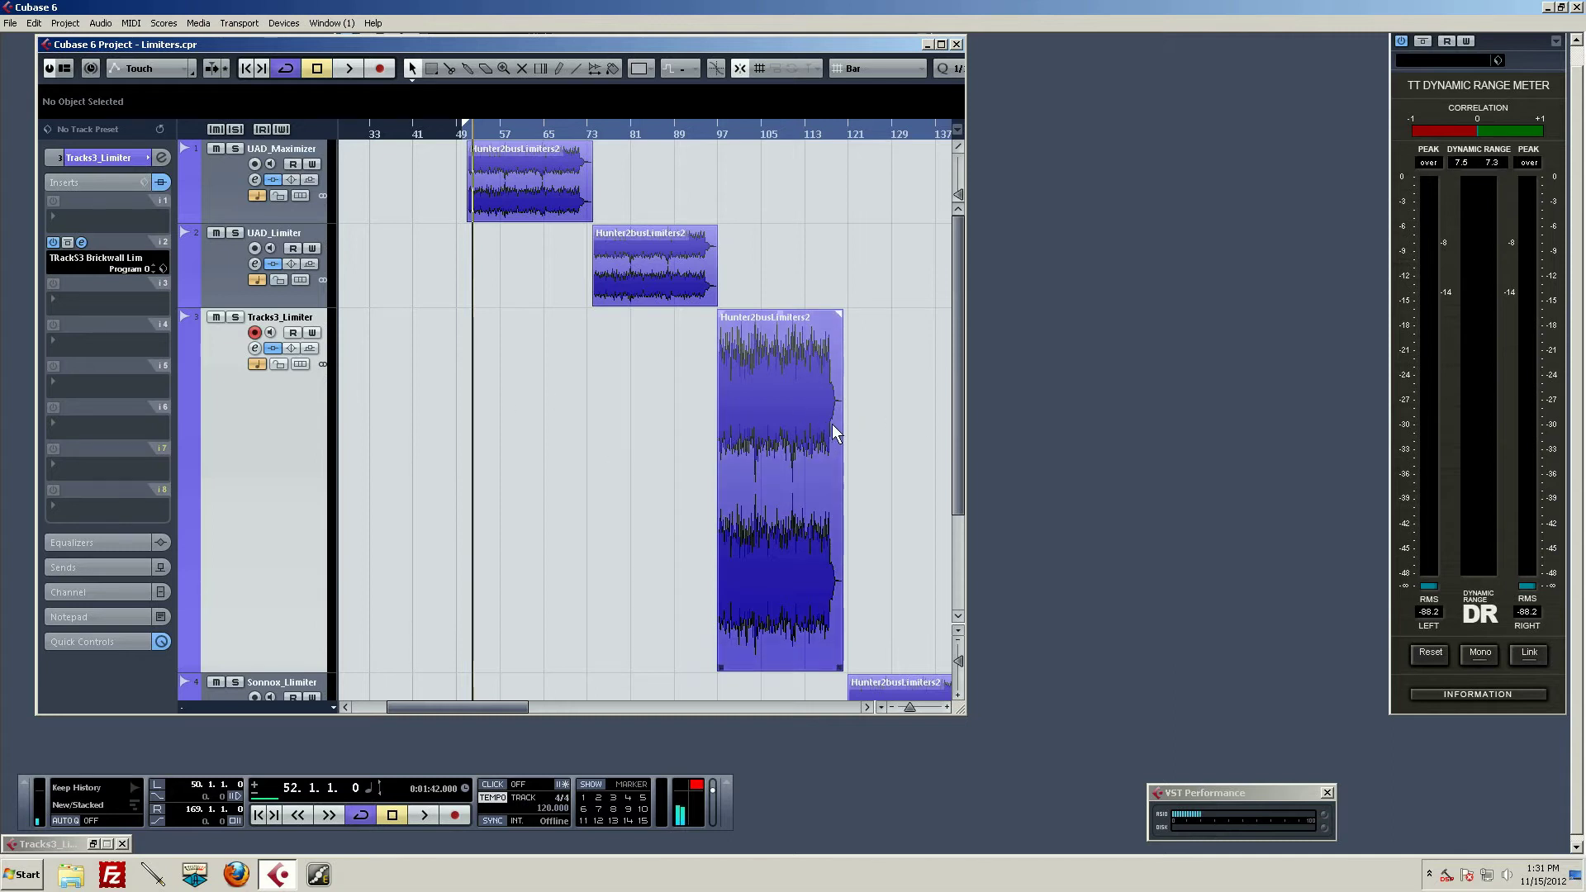
key("space")
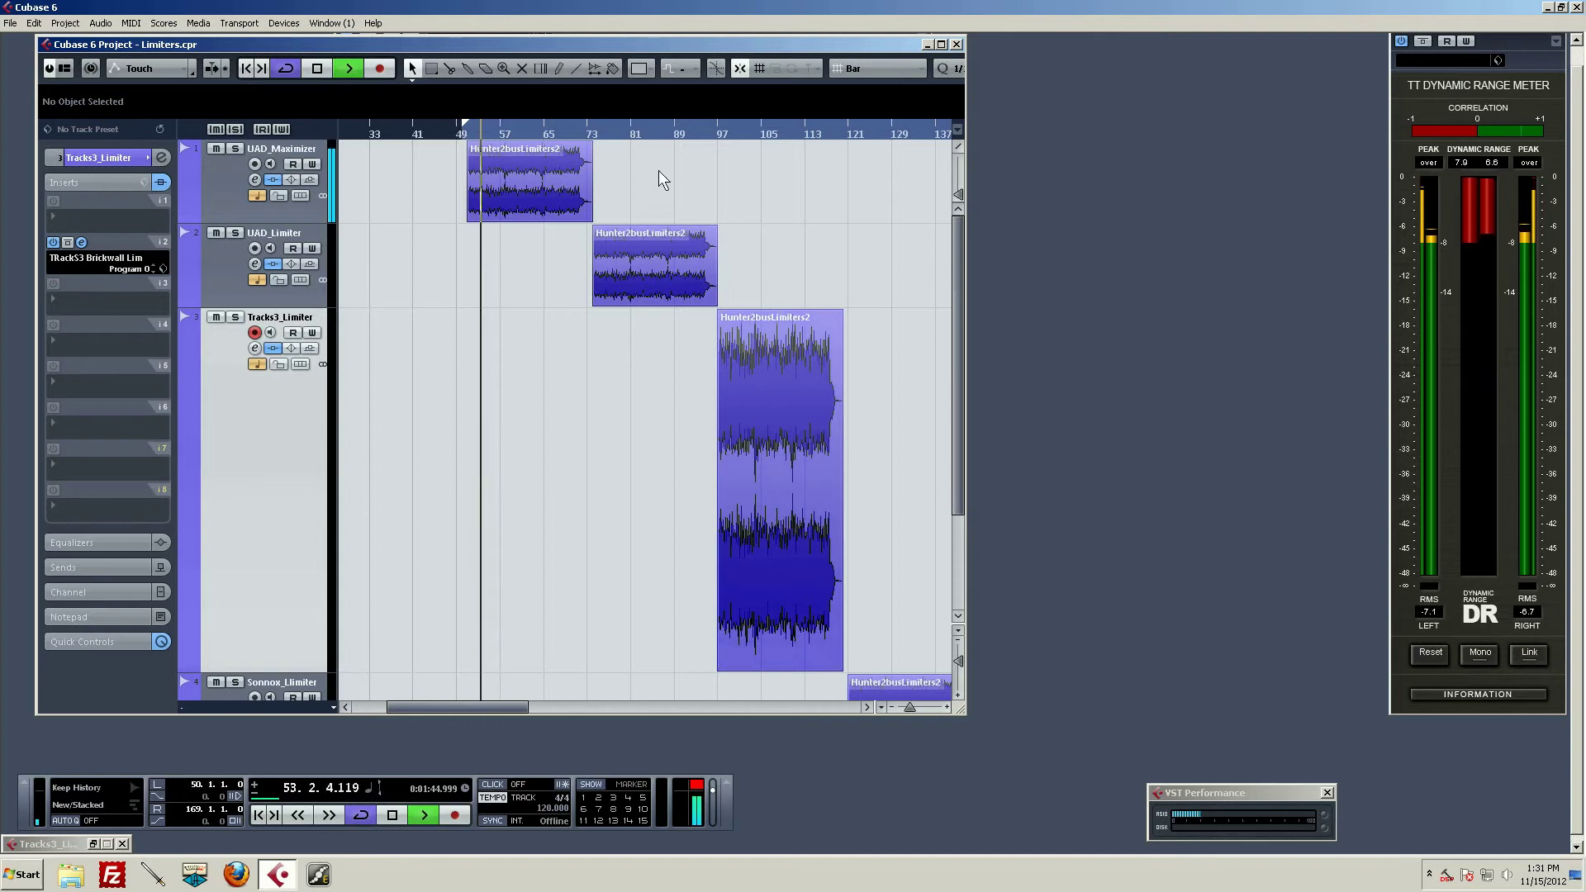
left_click(720, 136)
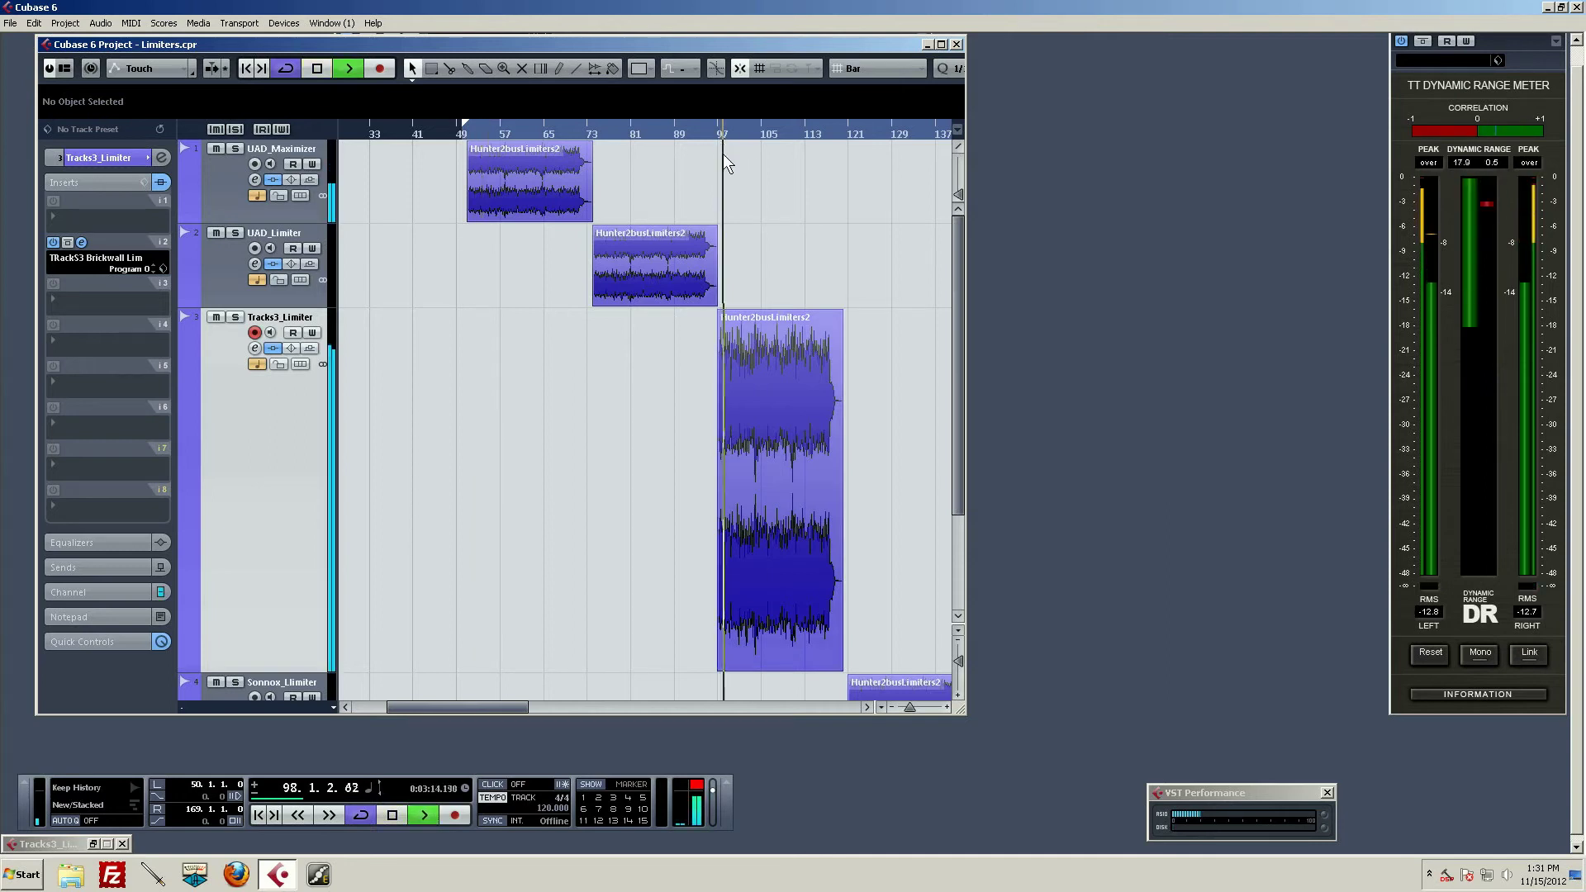
key("space")
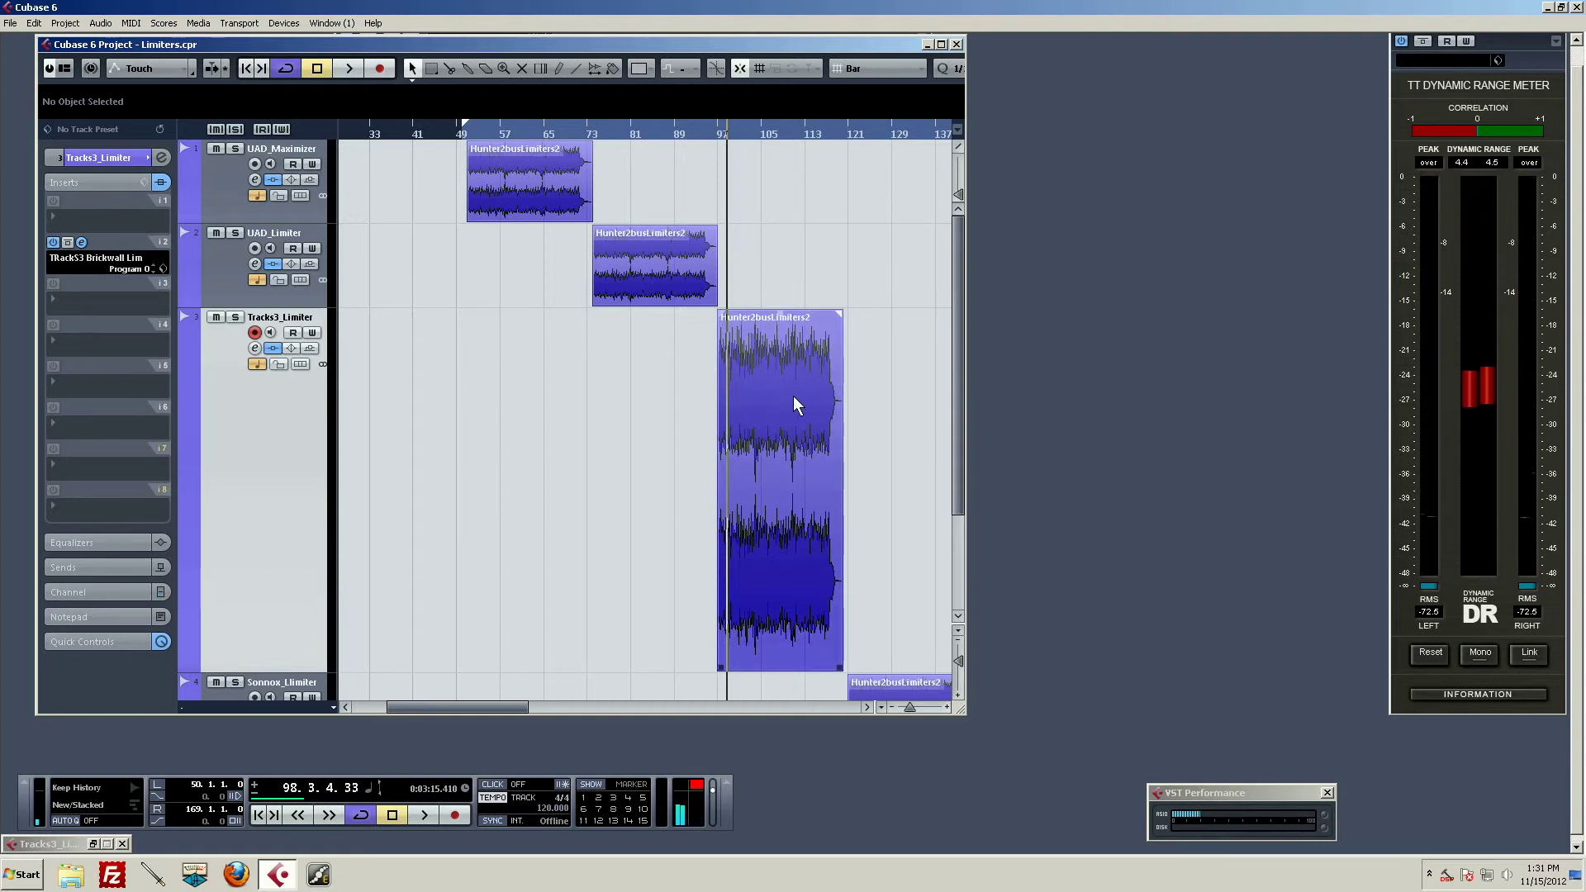
Step: Open the TRackS3 Brickwall Limiter, move it right, and audition its Sat 3 style
left_click(81, 241)
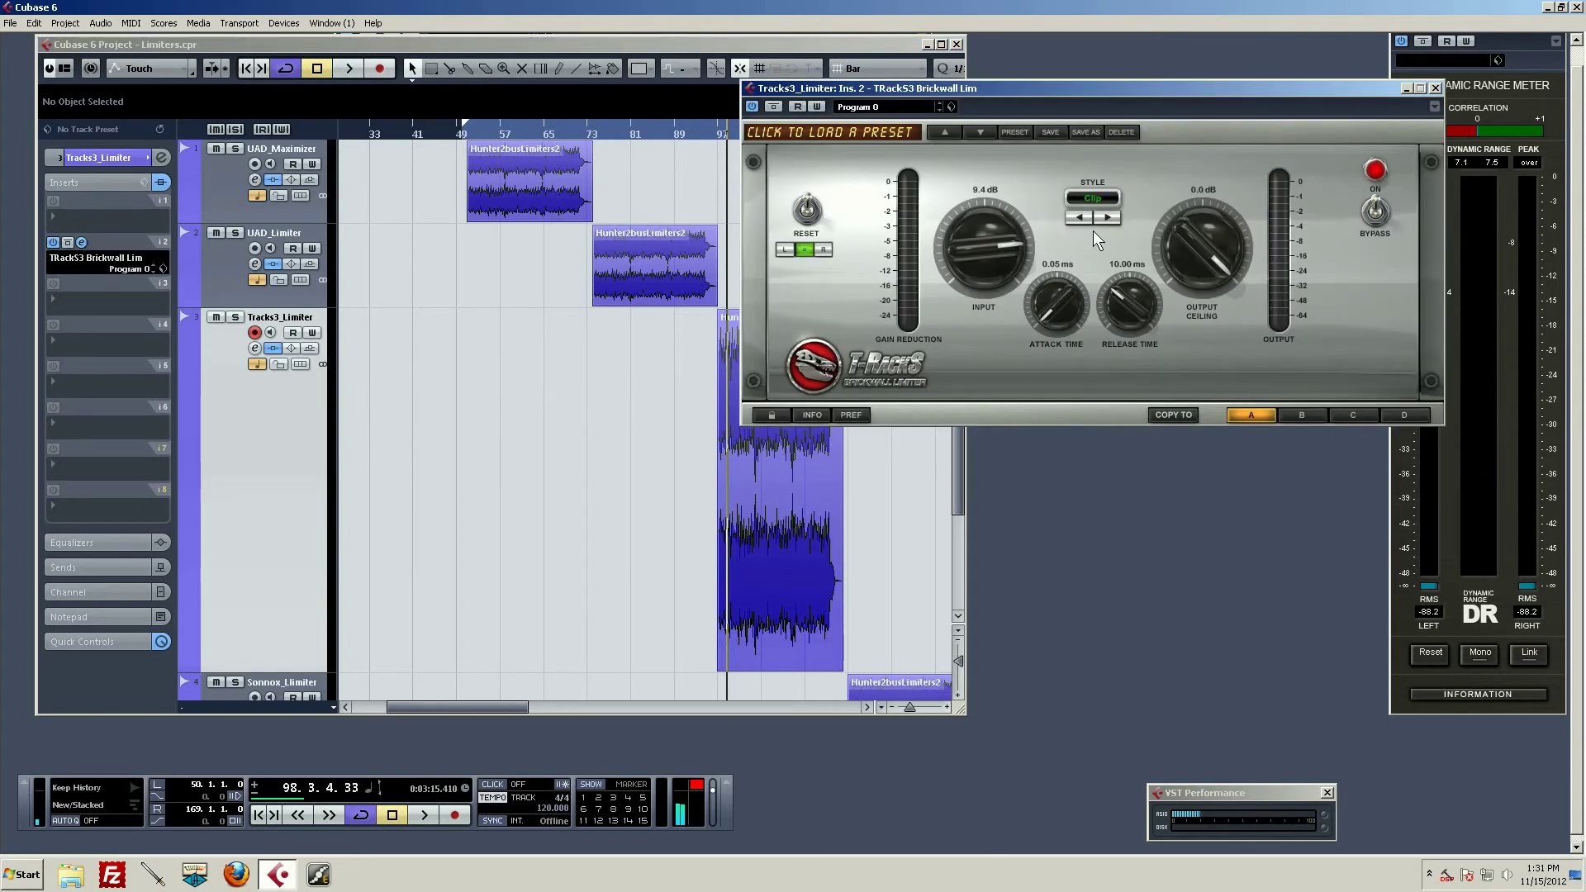
left_click_drag(1053, 83, 1101, 77)
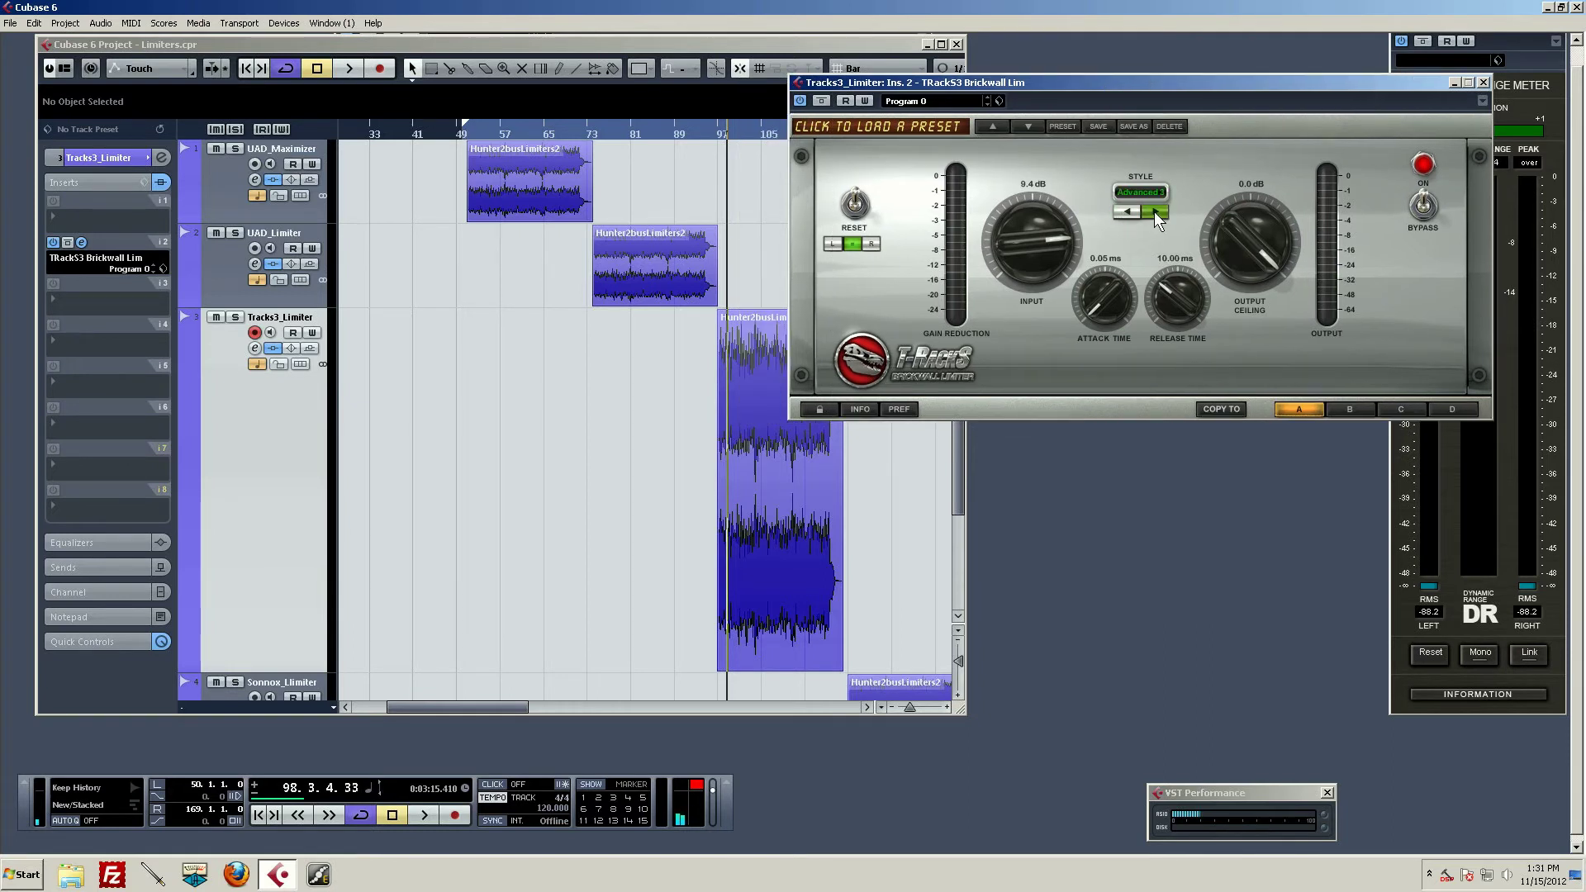
left_click(1154, 211)
left_click(1154, 211)
key("space")
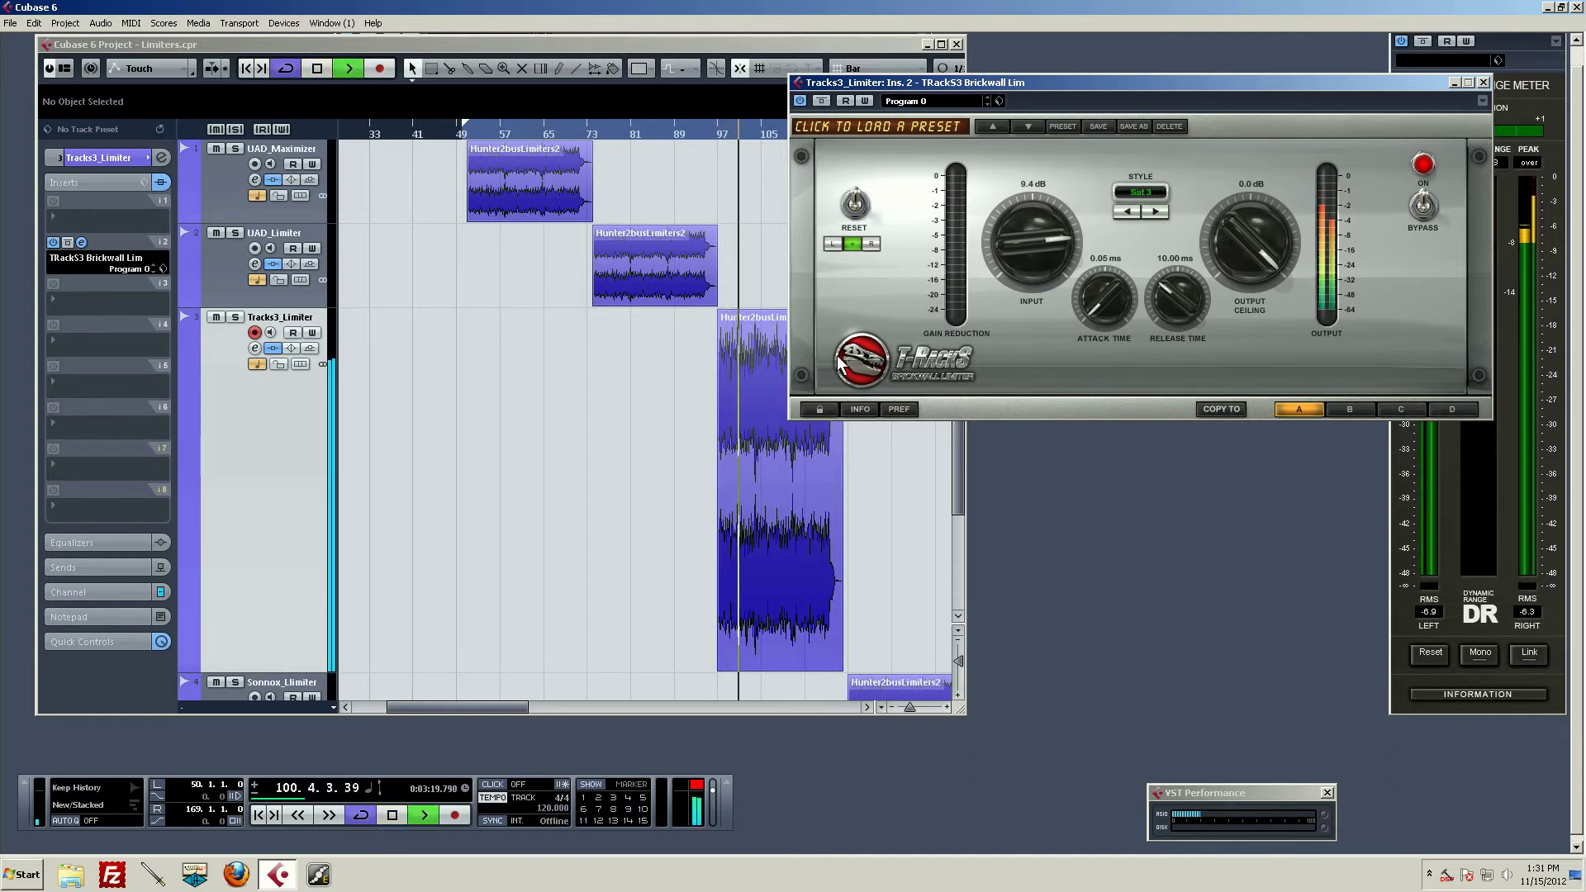
key("space")
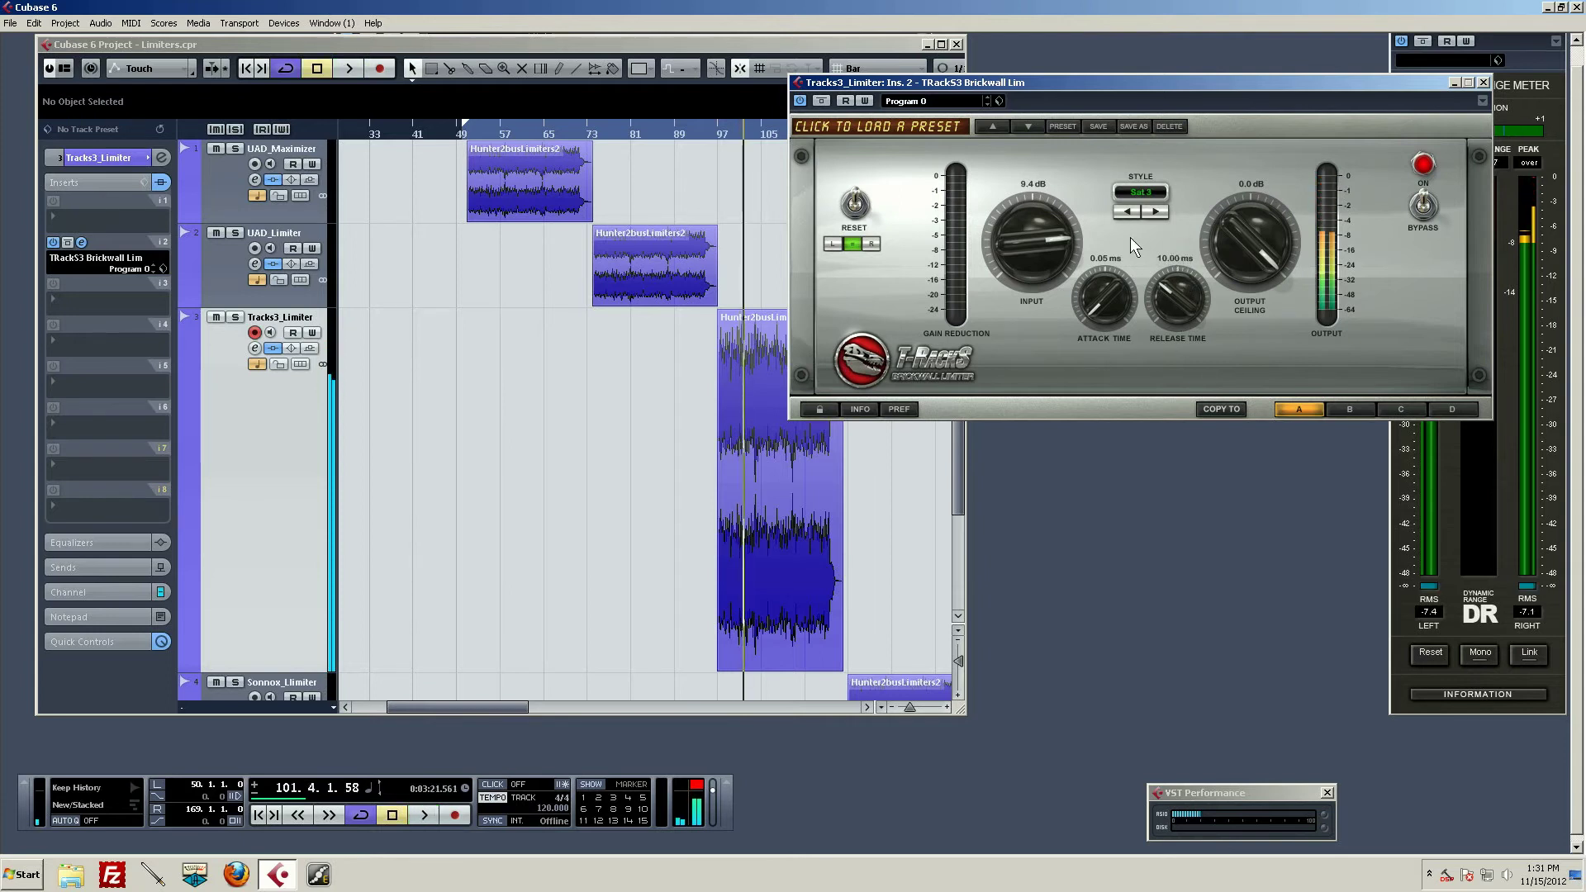
Step: Switch the limiter style to Clean and audition it
left_click(1126, 212)
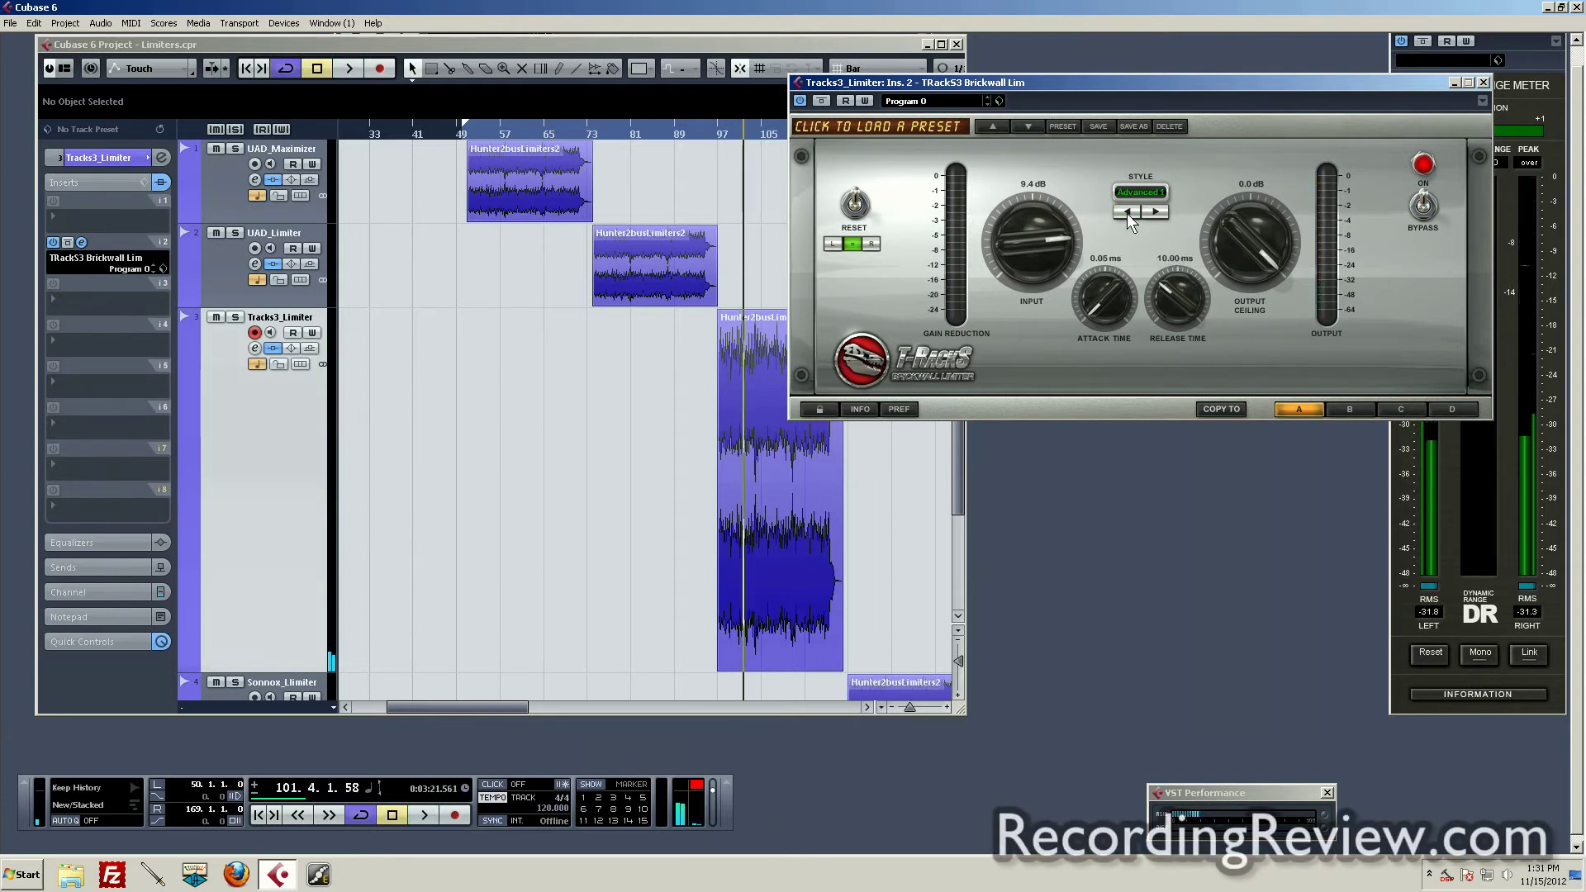
key("space")
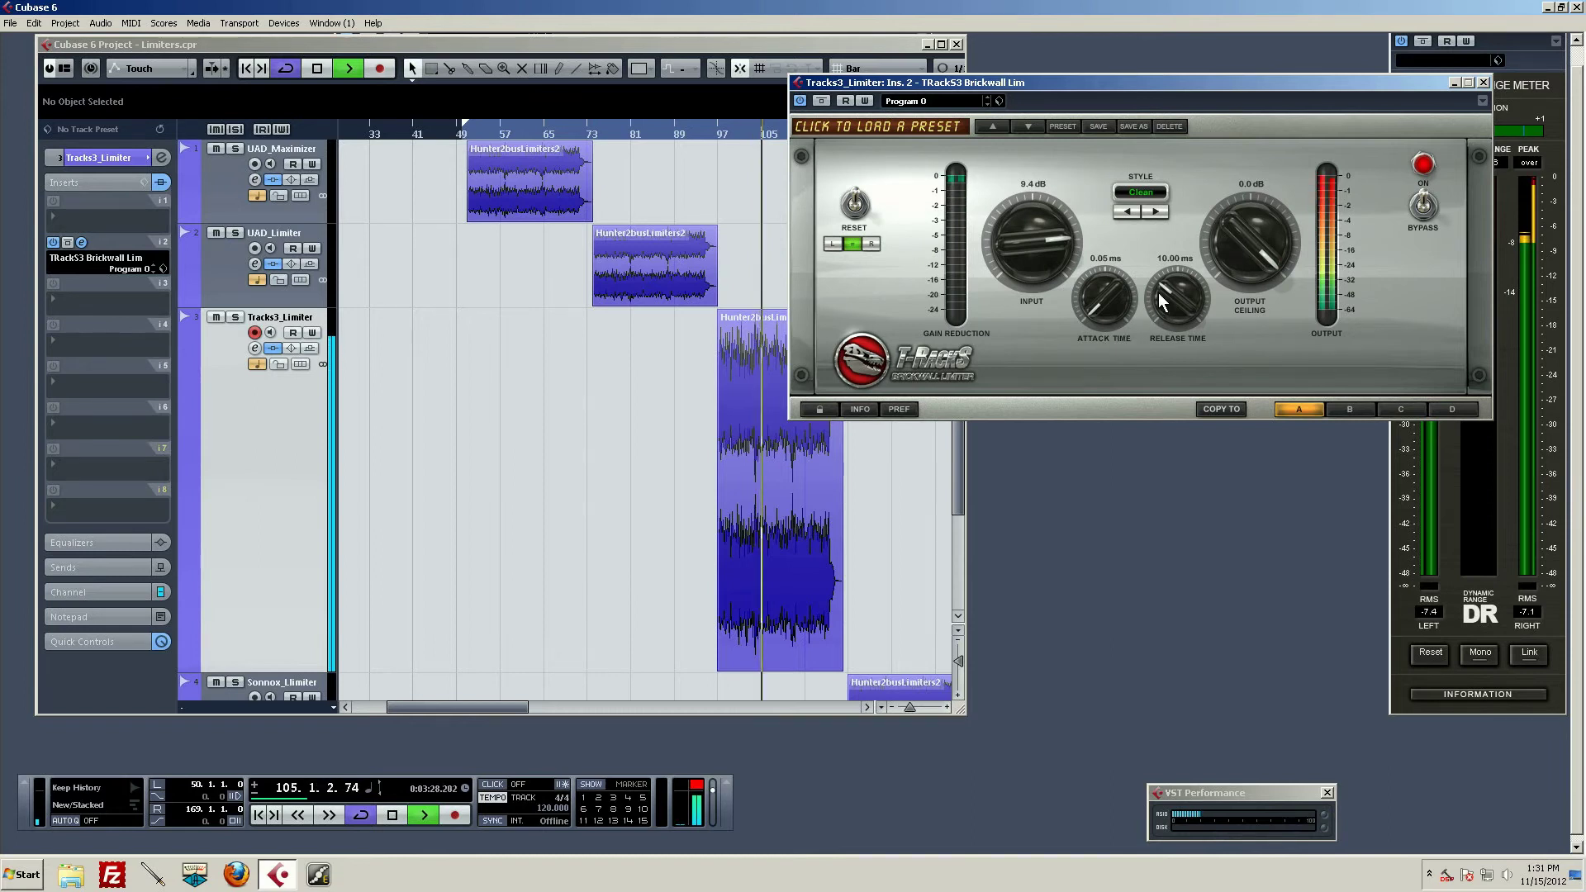
key("space")
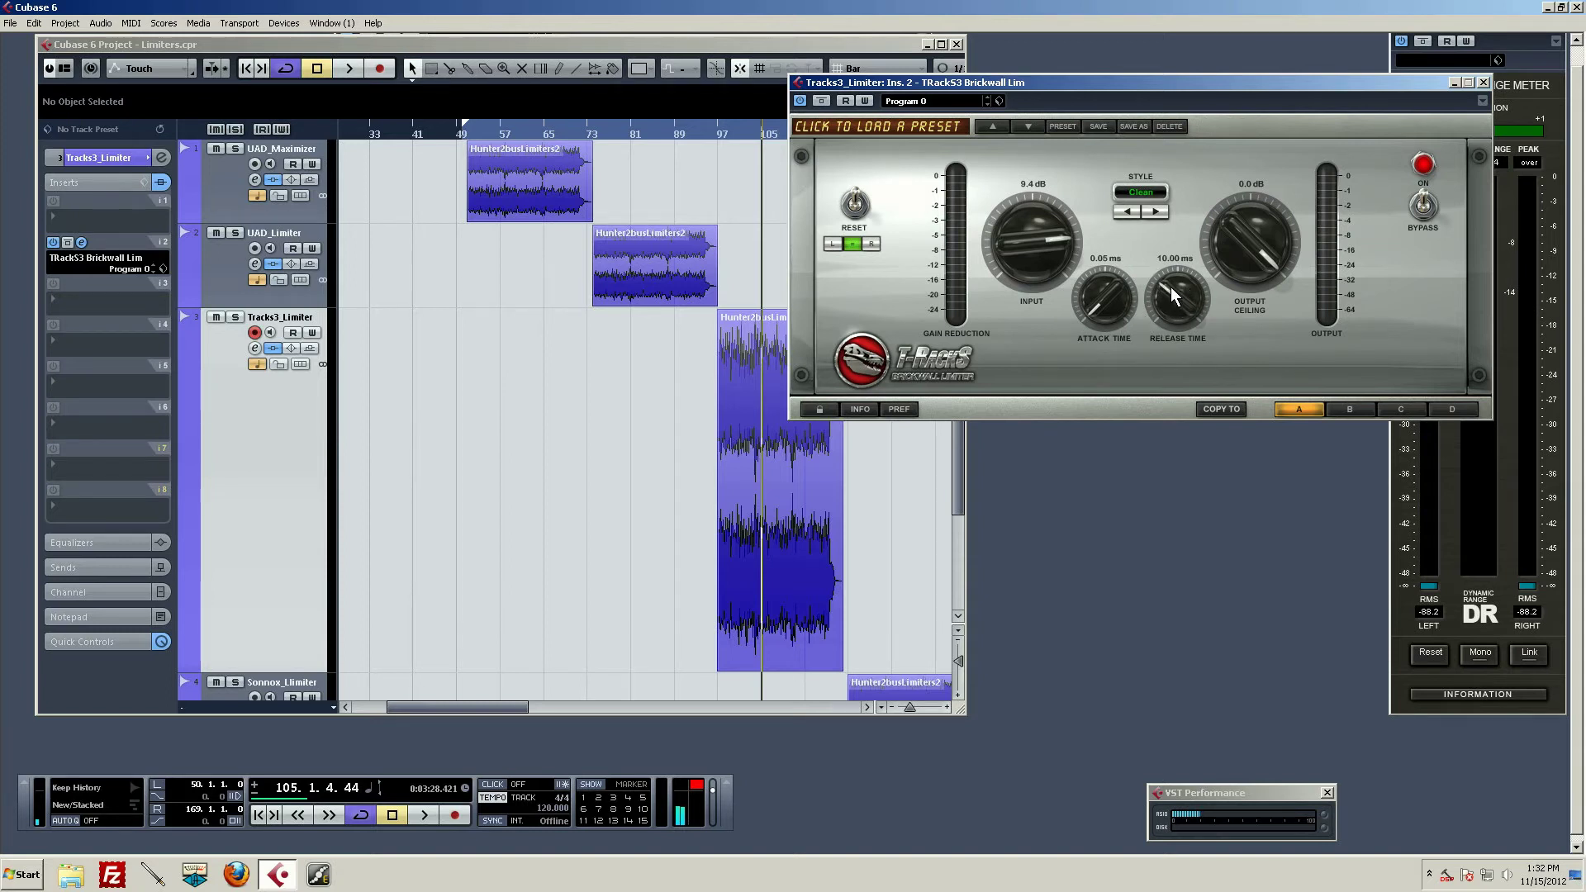
Step: Shorten the release time to about 1 ms and replay the mix
key("space")
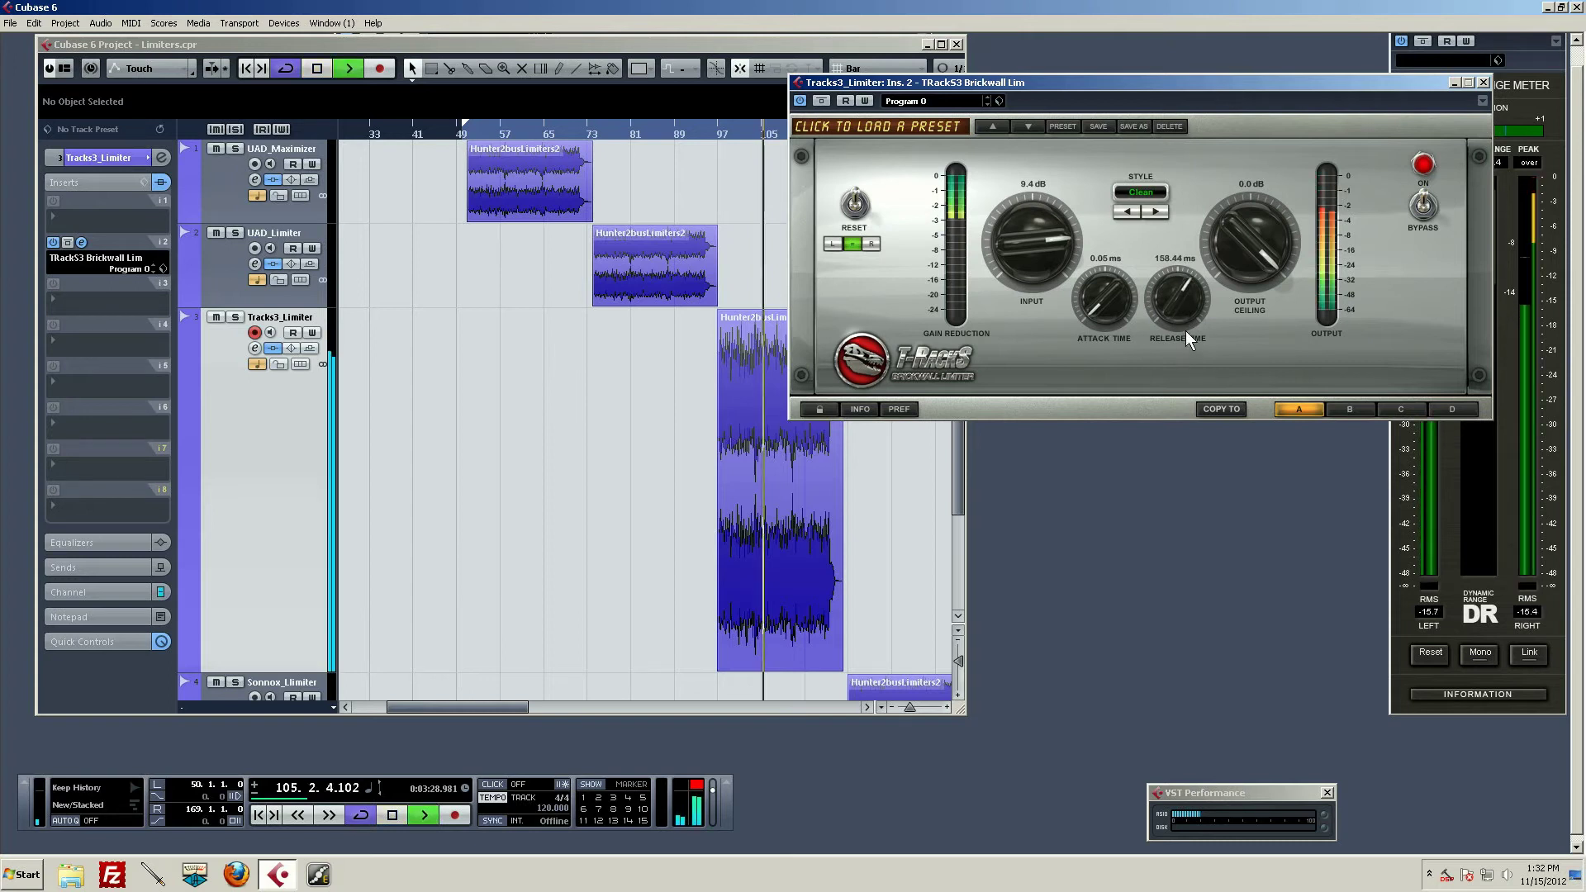
key("space")
mouse_move(1174, 285)
left_mouse_down()
mouse_move(1186, 365)
mouse_move(1183, 309)
left_mouse_up()
key("space")
key("space")
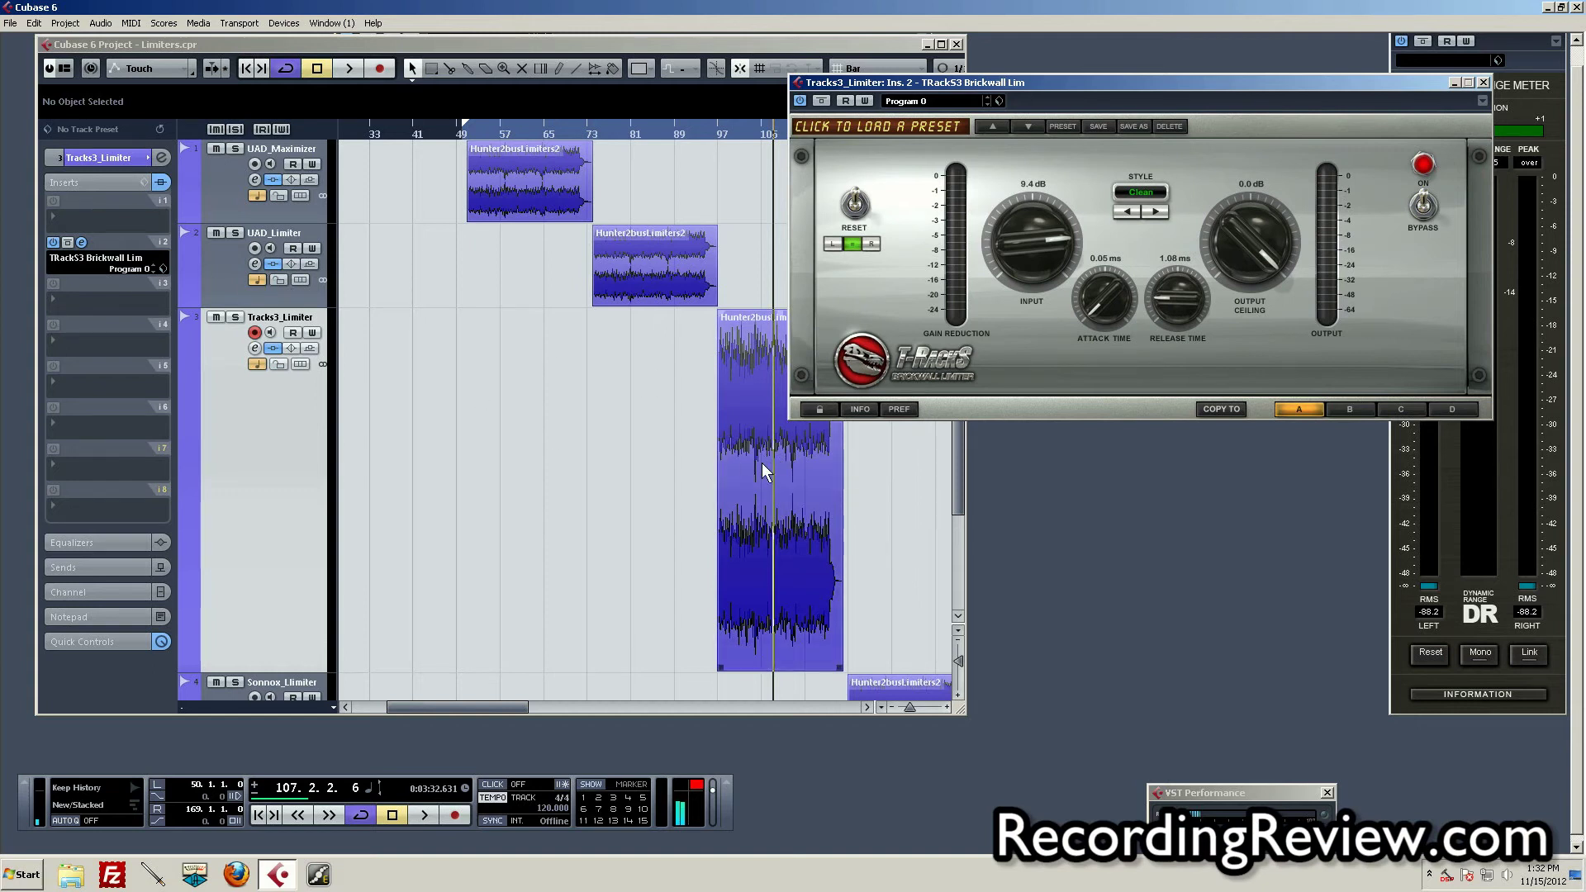
Step: Switch the T-RackS limiter style to Clip and set the play position to bar 97
left_click(735, 456)
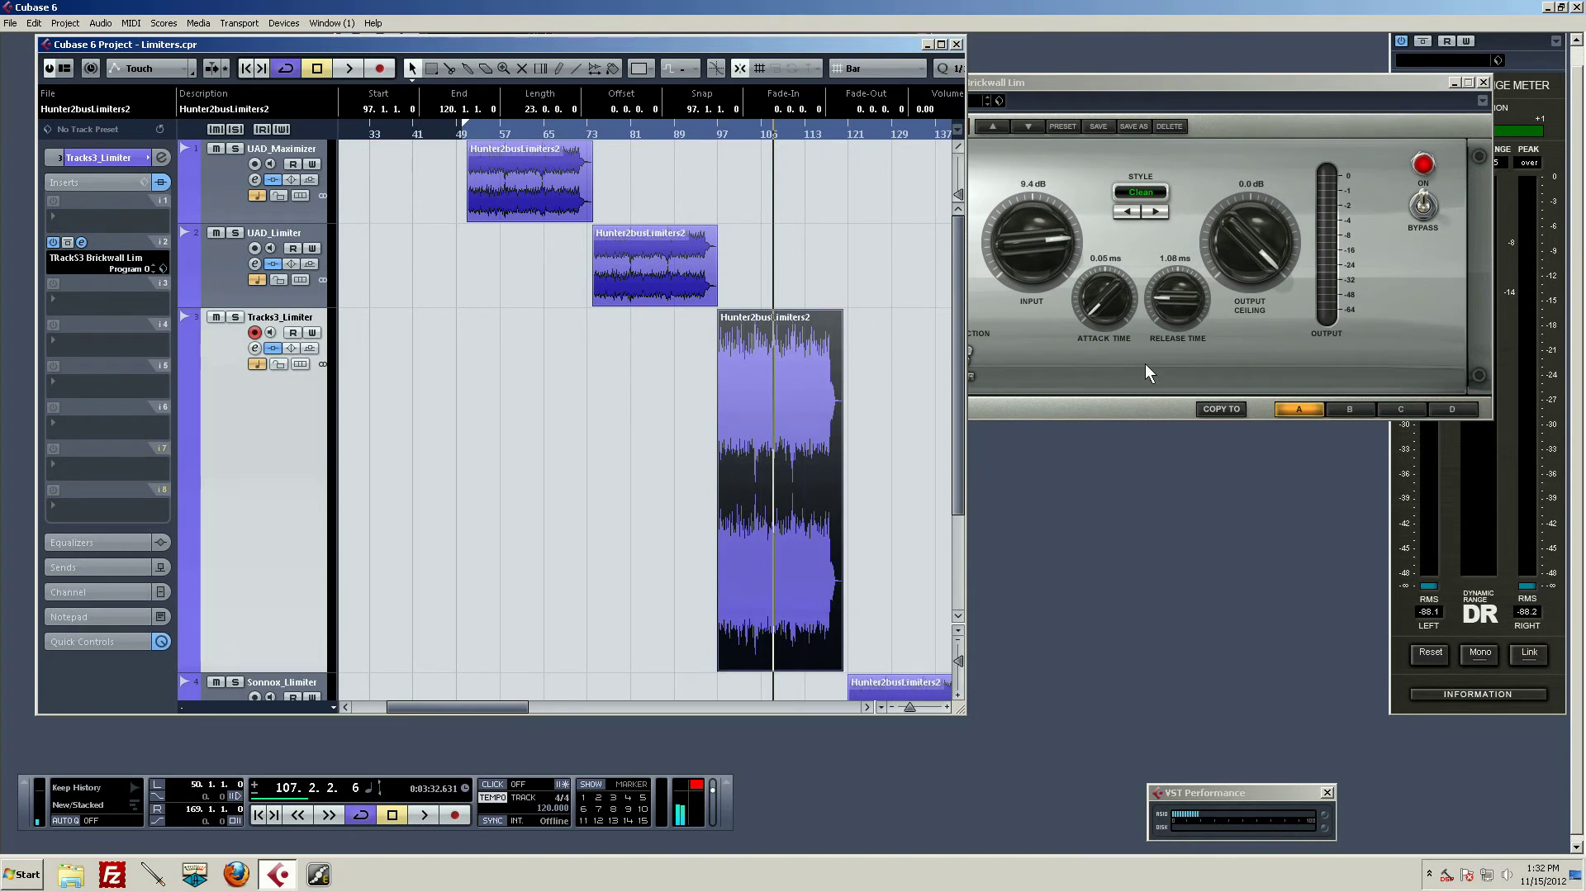
left_click(1196, 373)
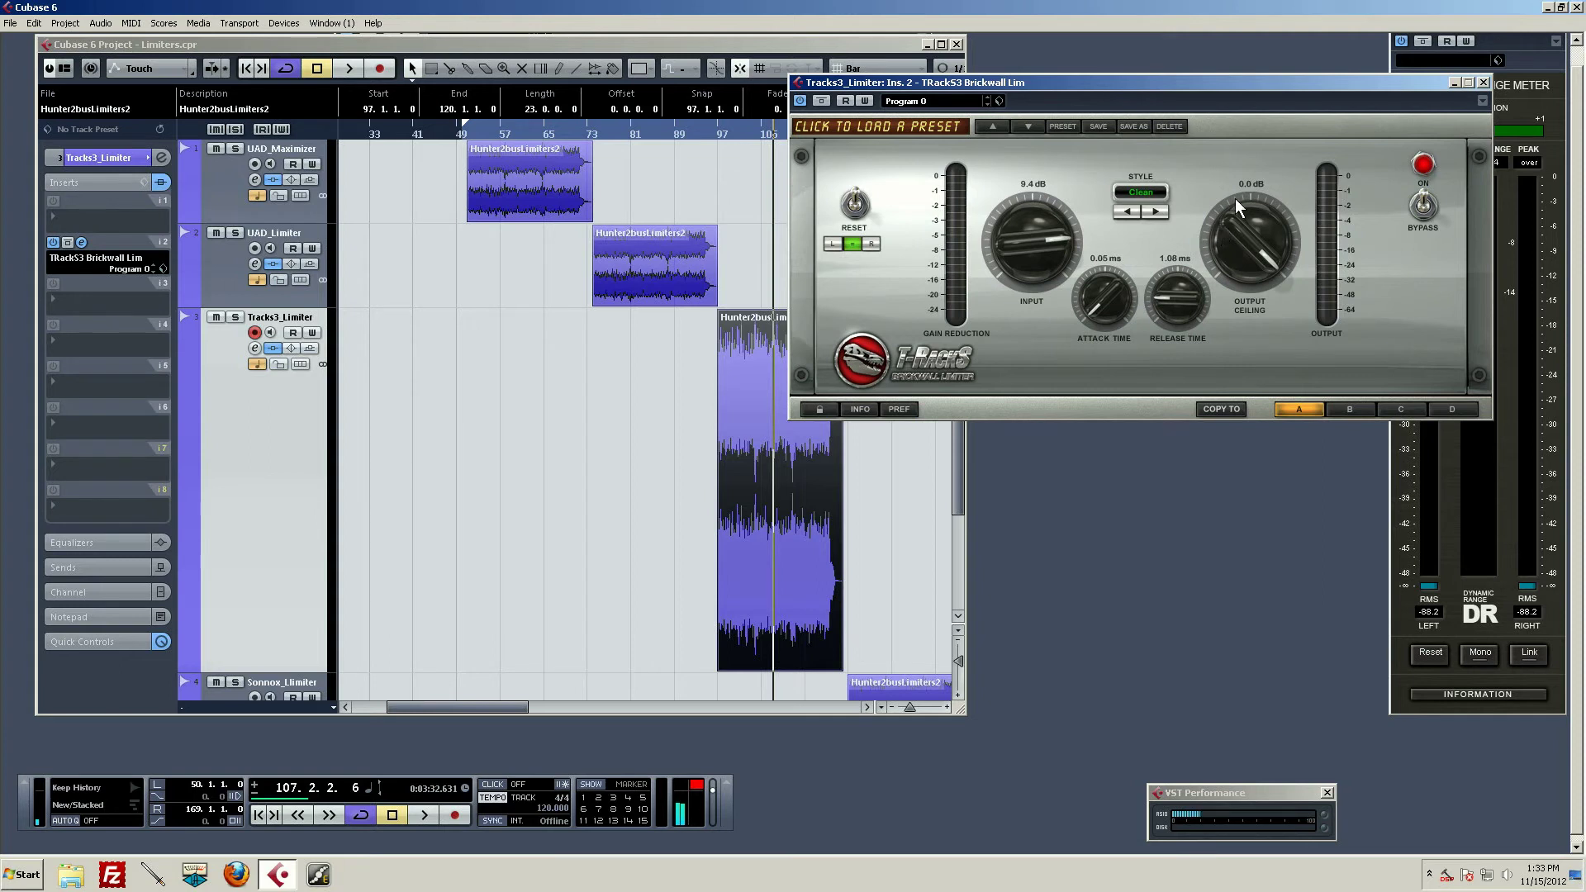
left_click(1152, 211)
left_click(718, 130)
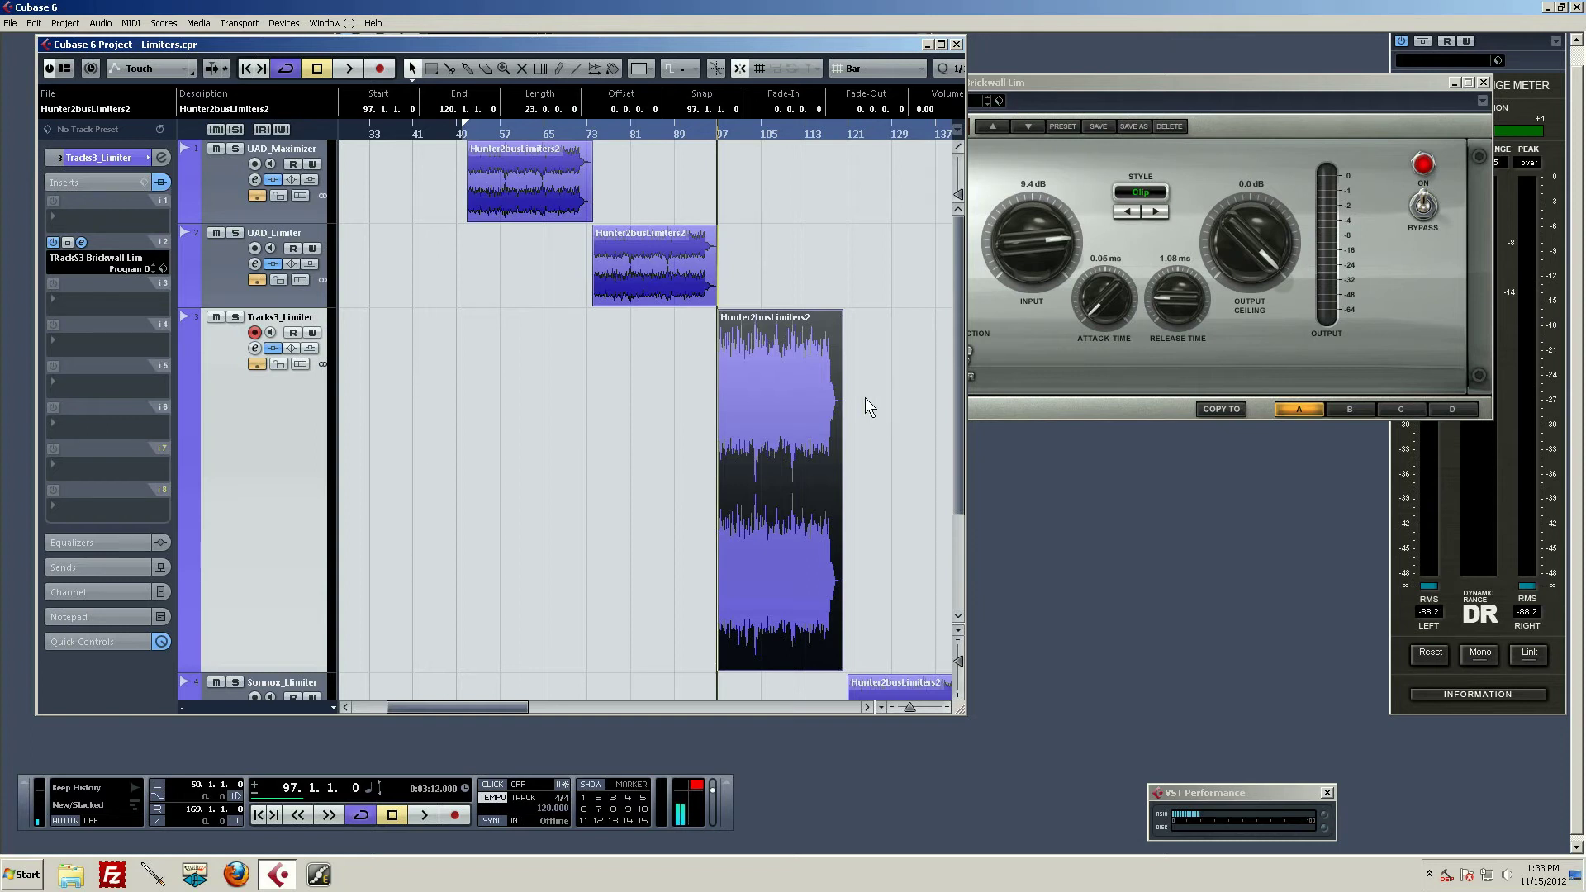
left_click(1133, 405)
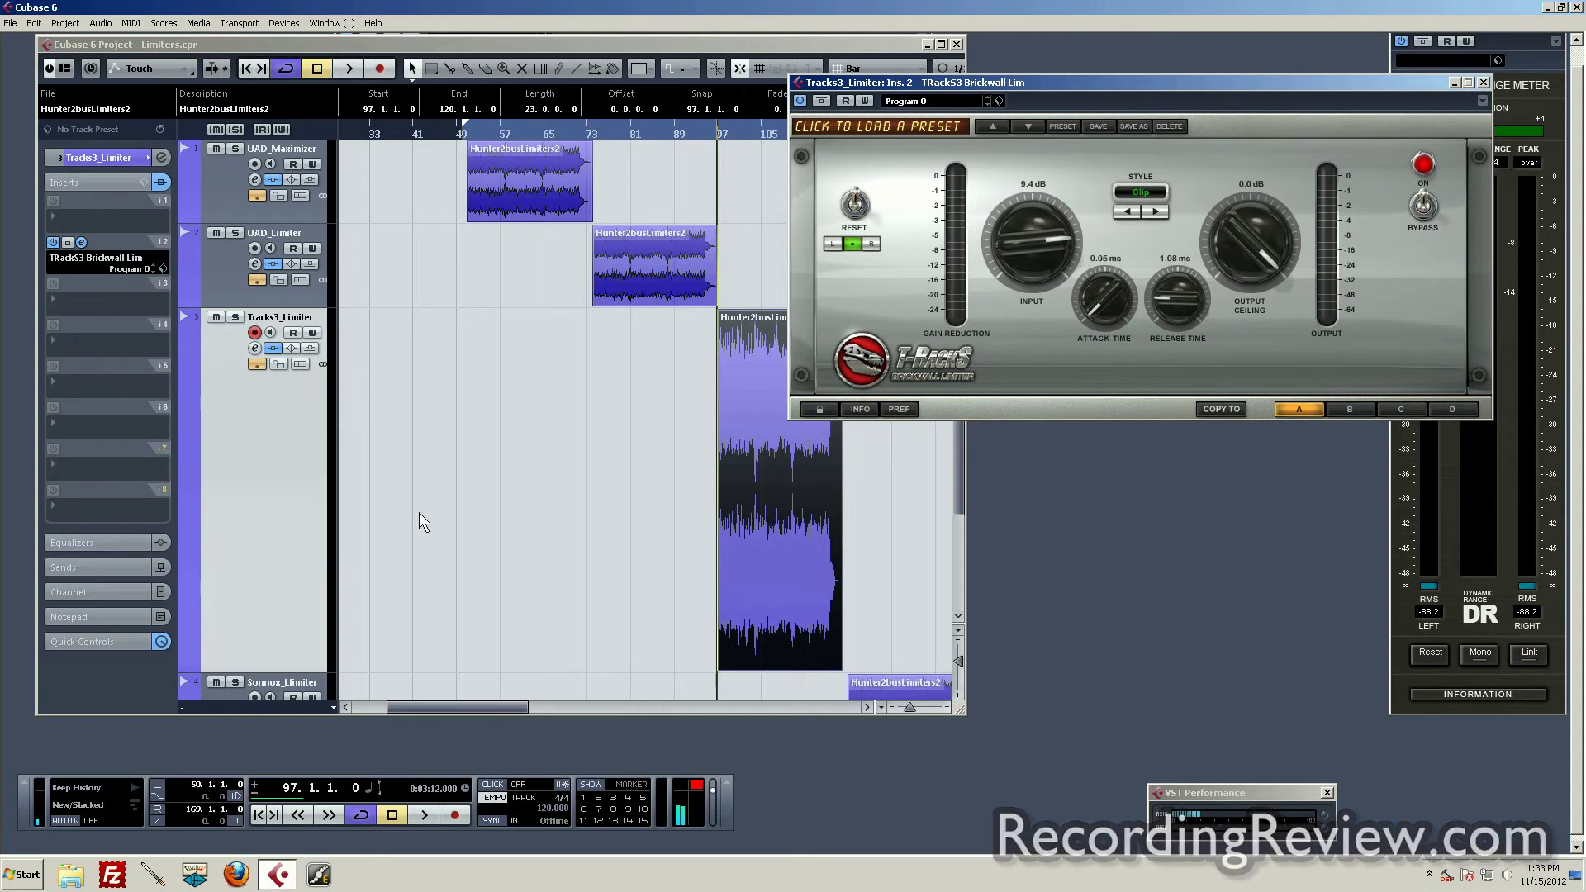
Step: Move the play position to bar 120 and select the Sonnox_Limiter track
left_click(311, 536)
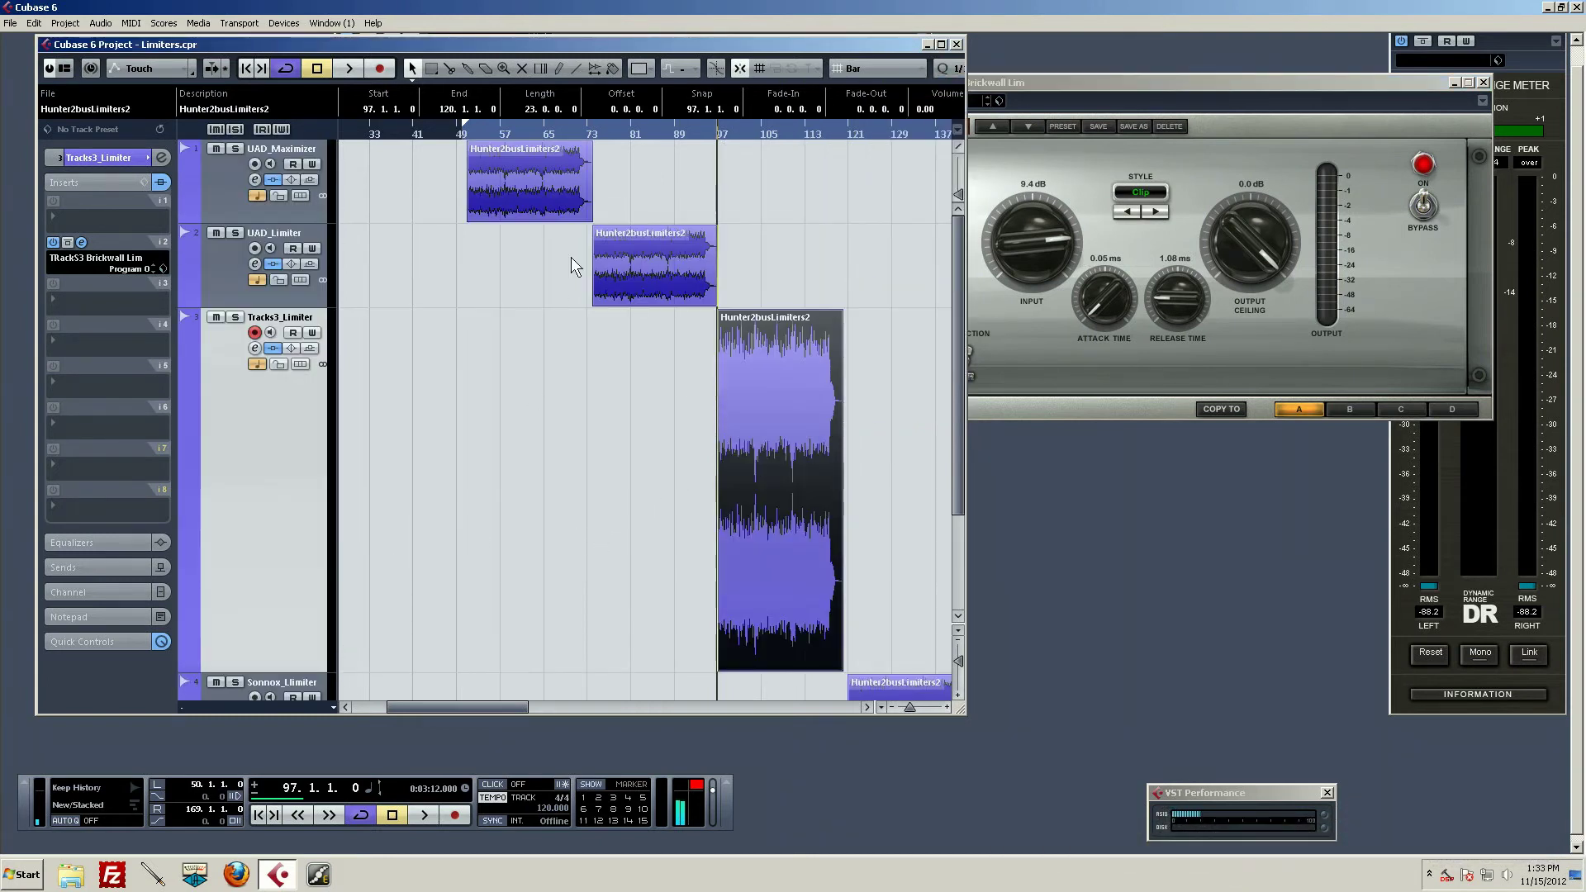
scroll(779, 467, "down", 3)
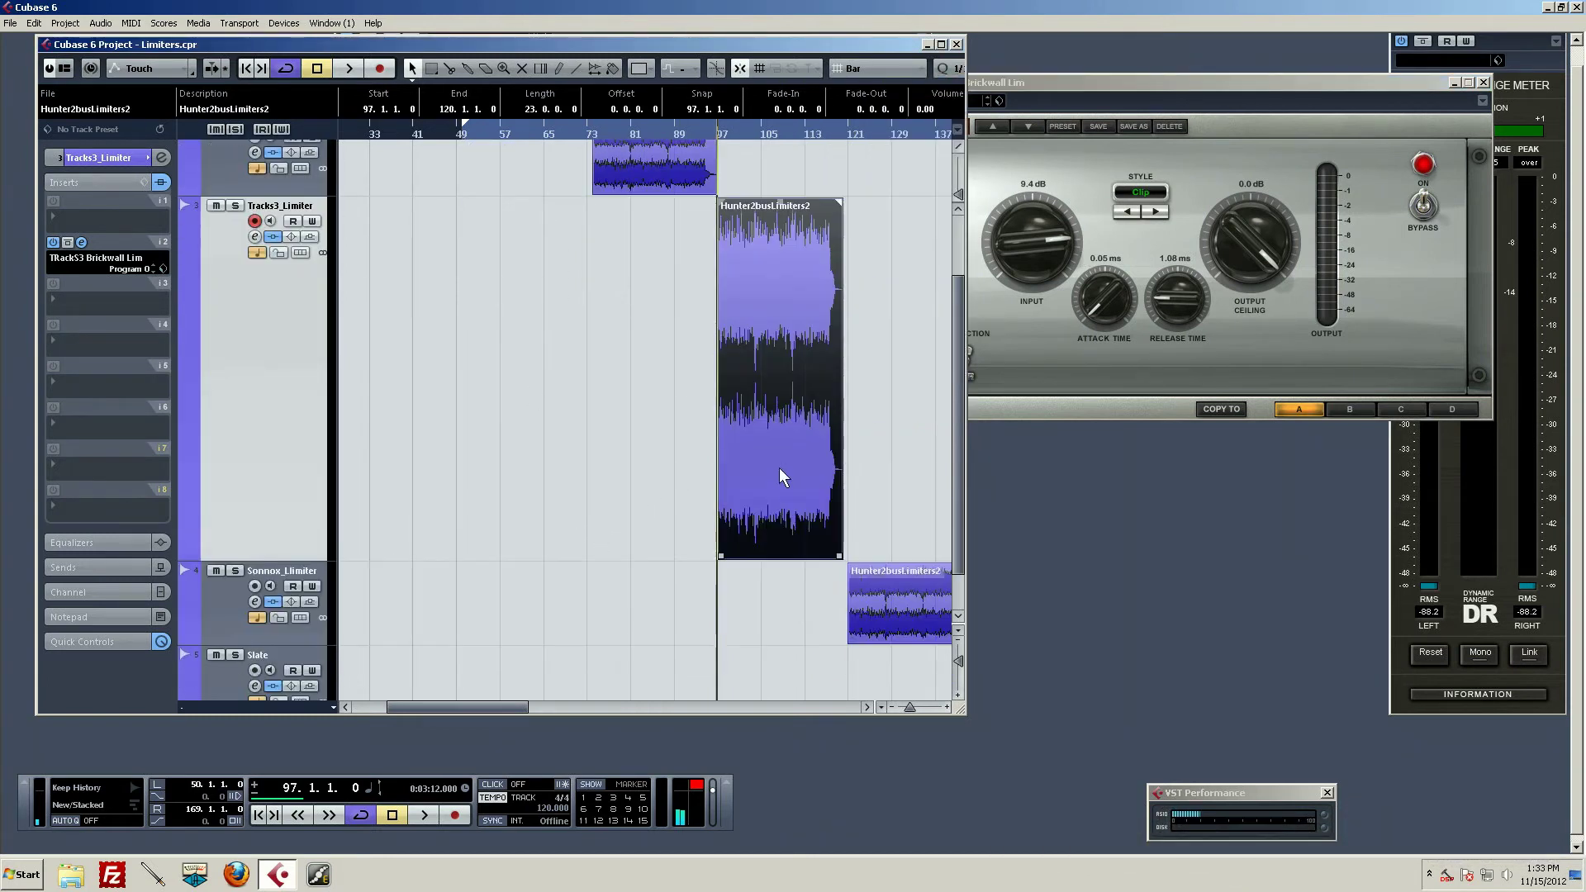
left_click(842, 129)
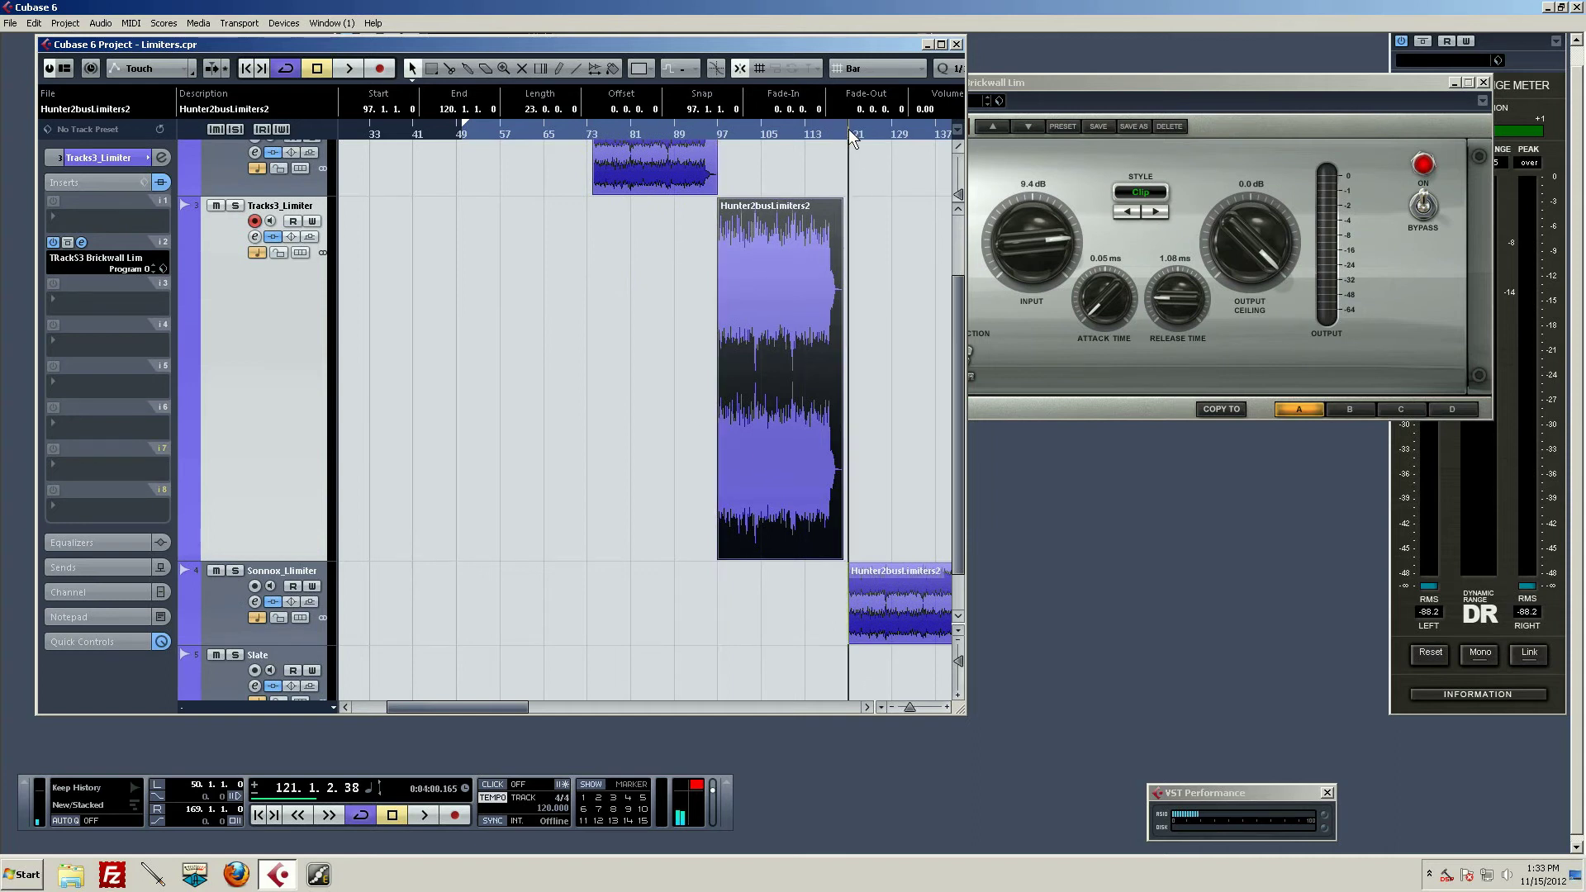
left_click(865, 707)
Step: Open the Oxford Limiter and play from bar 120 with the T-RackS panel hidden to show the DR meter
left_click(180, 565)
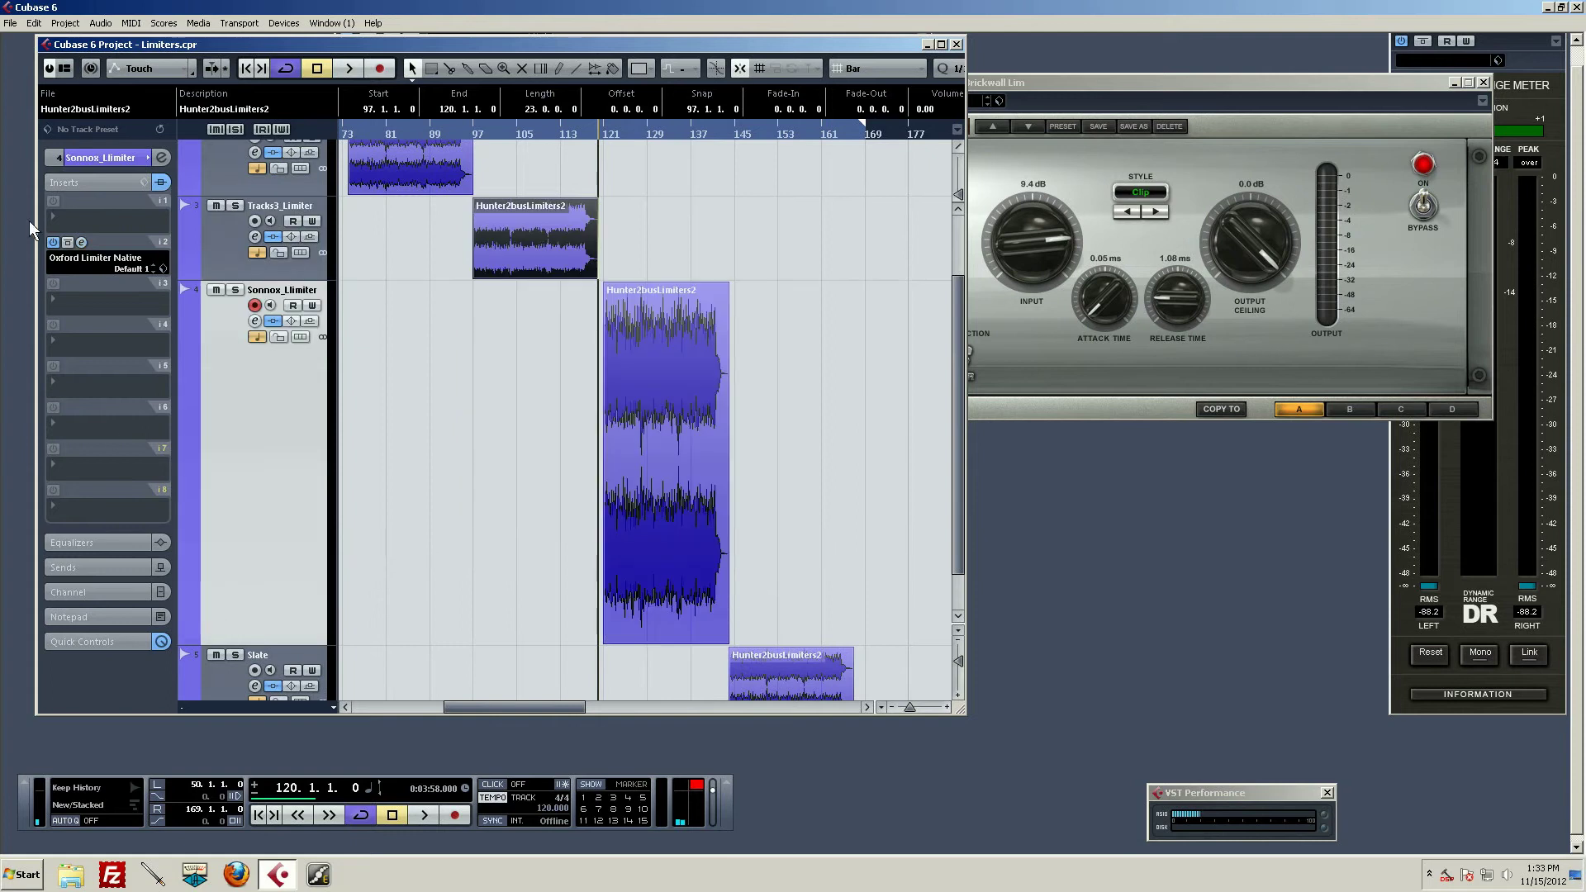
left_click(82, 242)
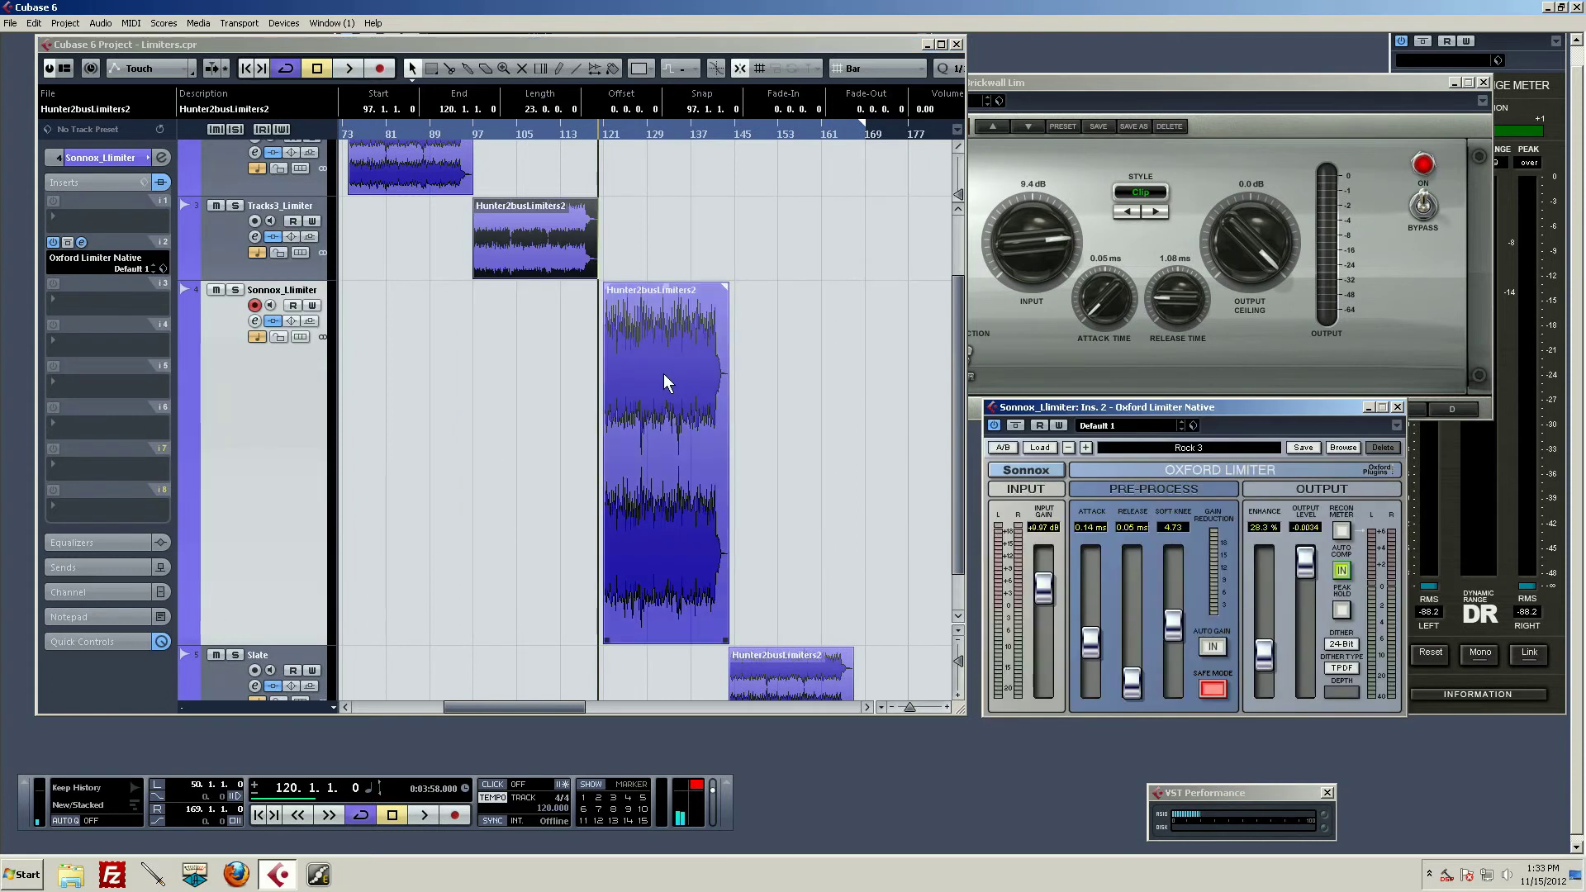
key("space")
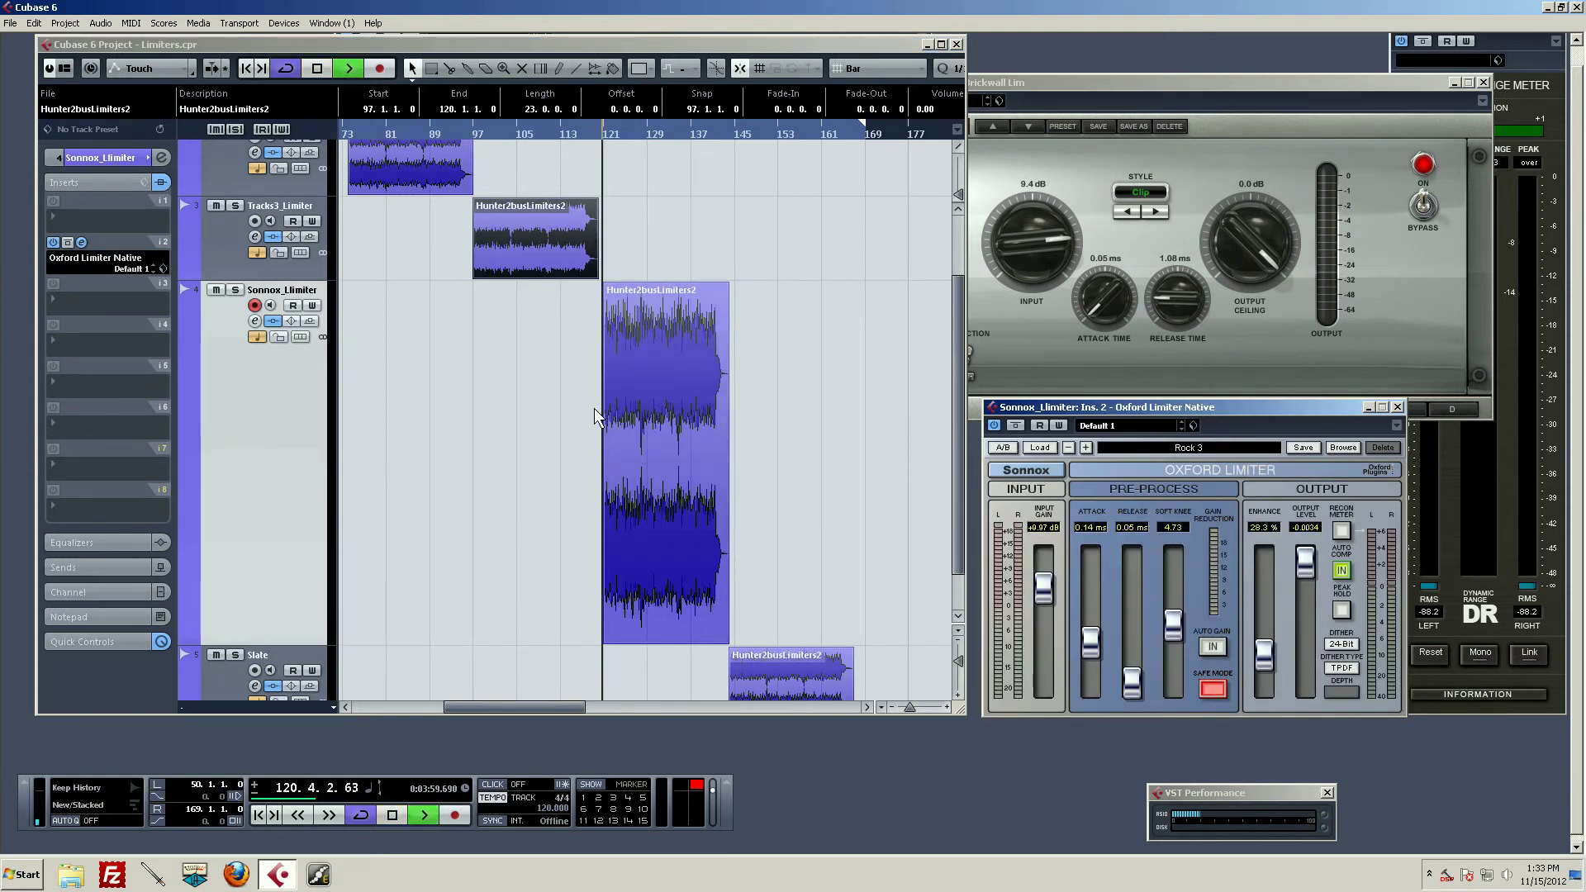
left_click(609, 423)
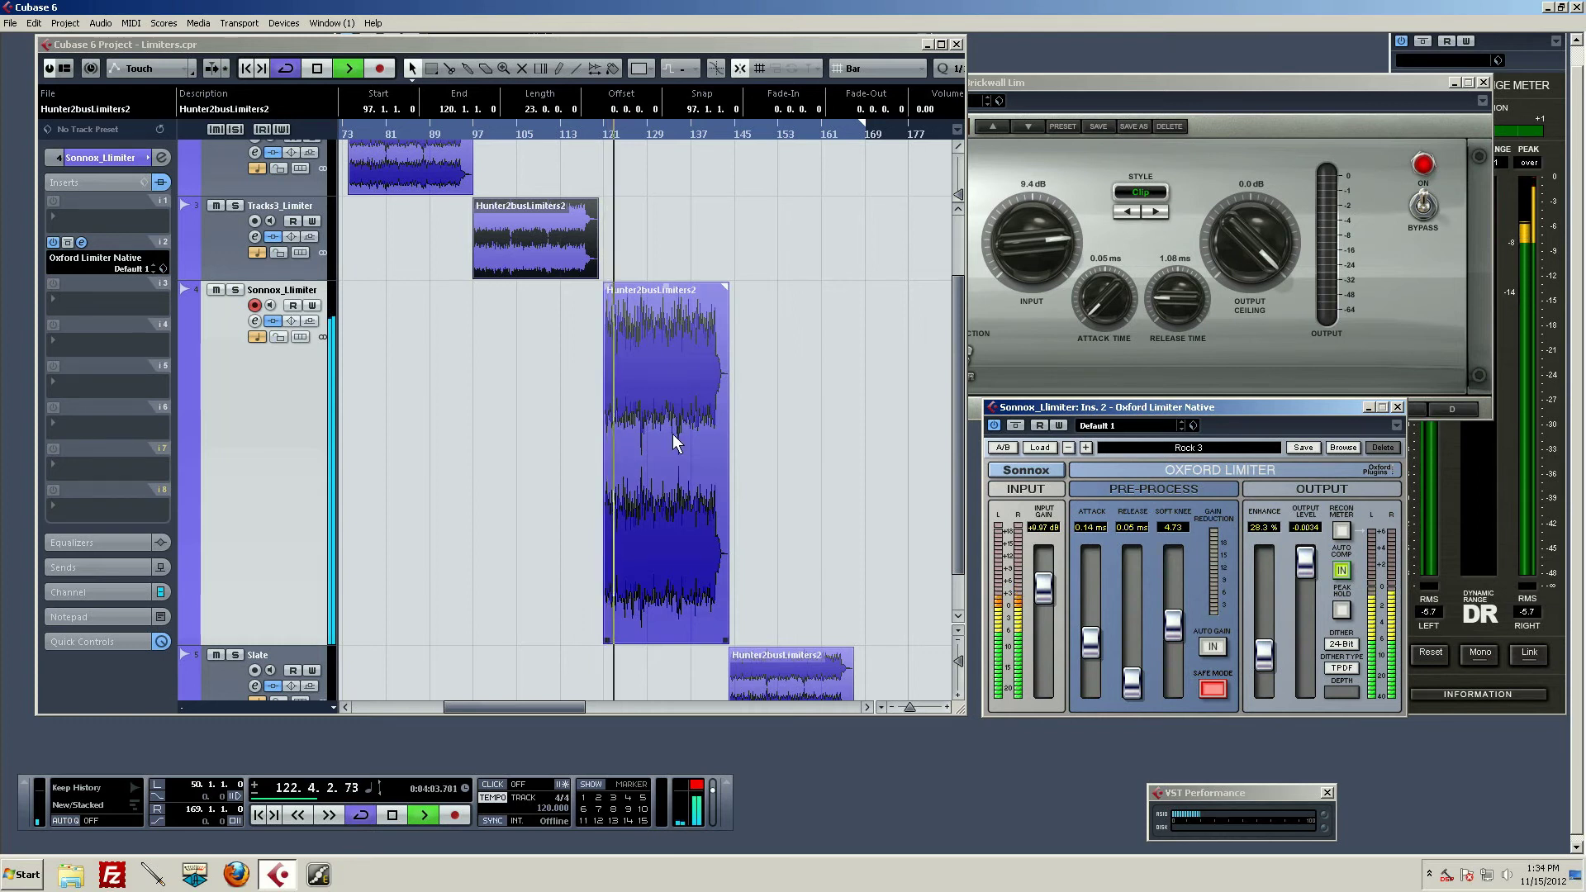
left_click(792, 380)
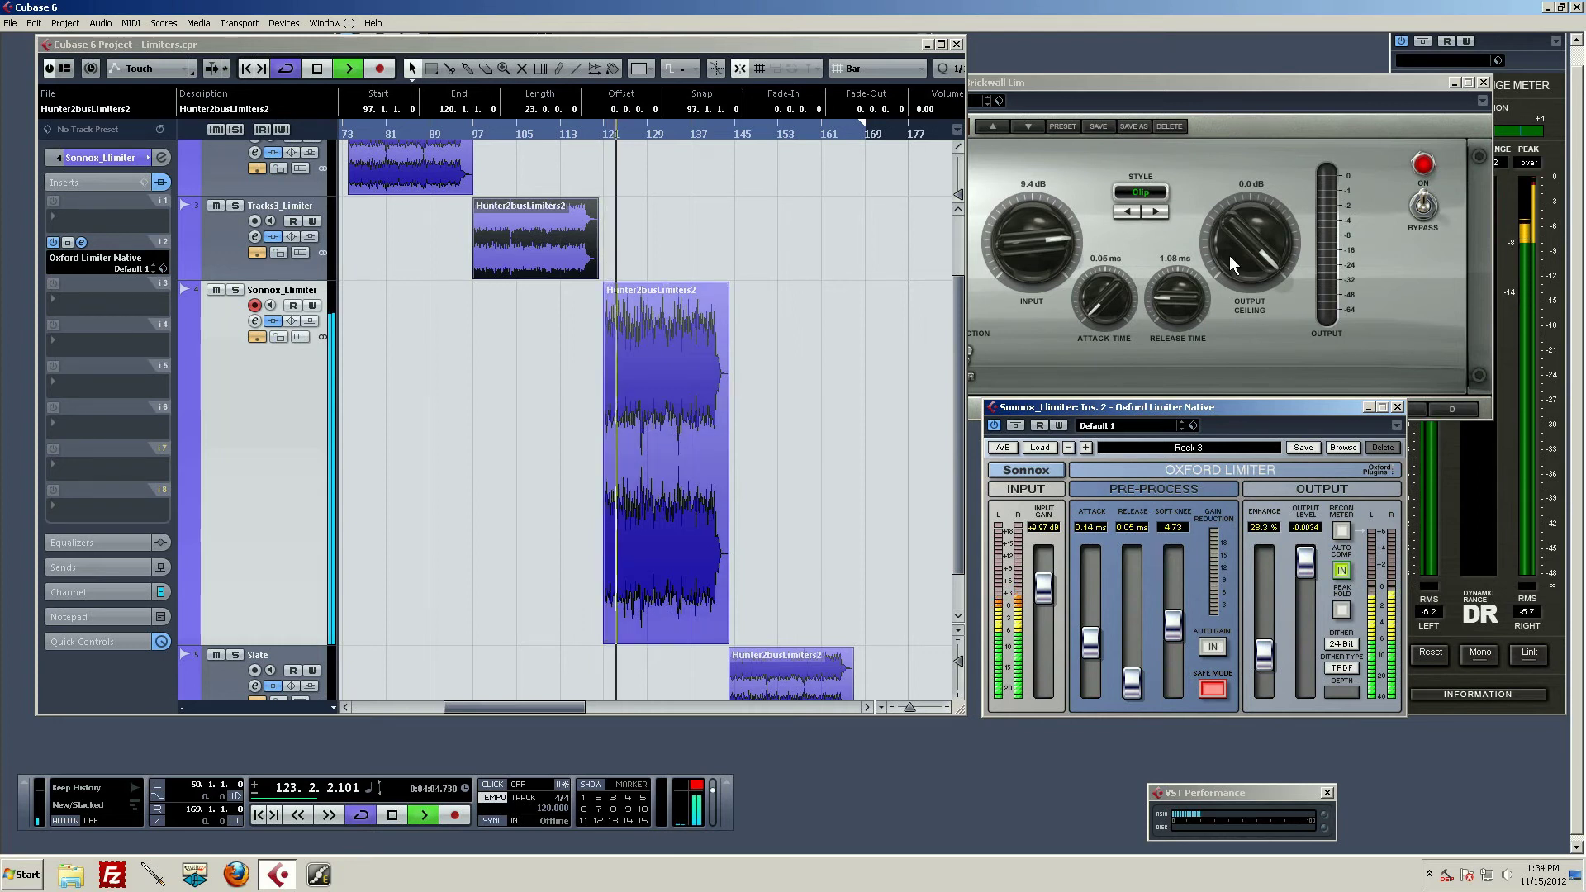
left_click(1454, 84)
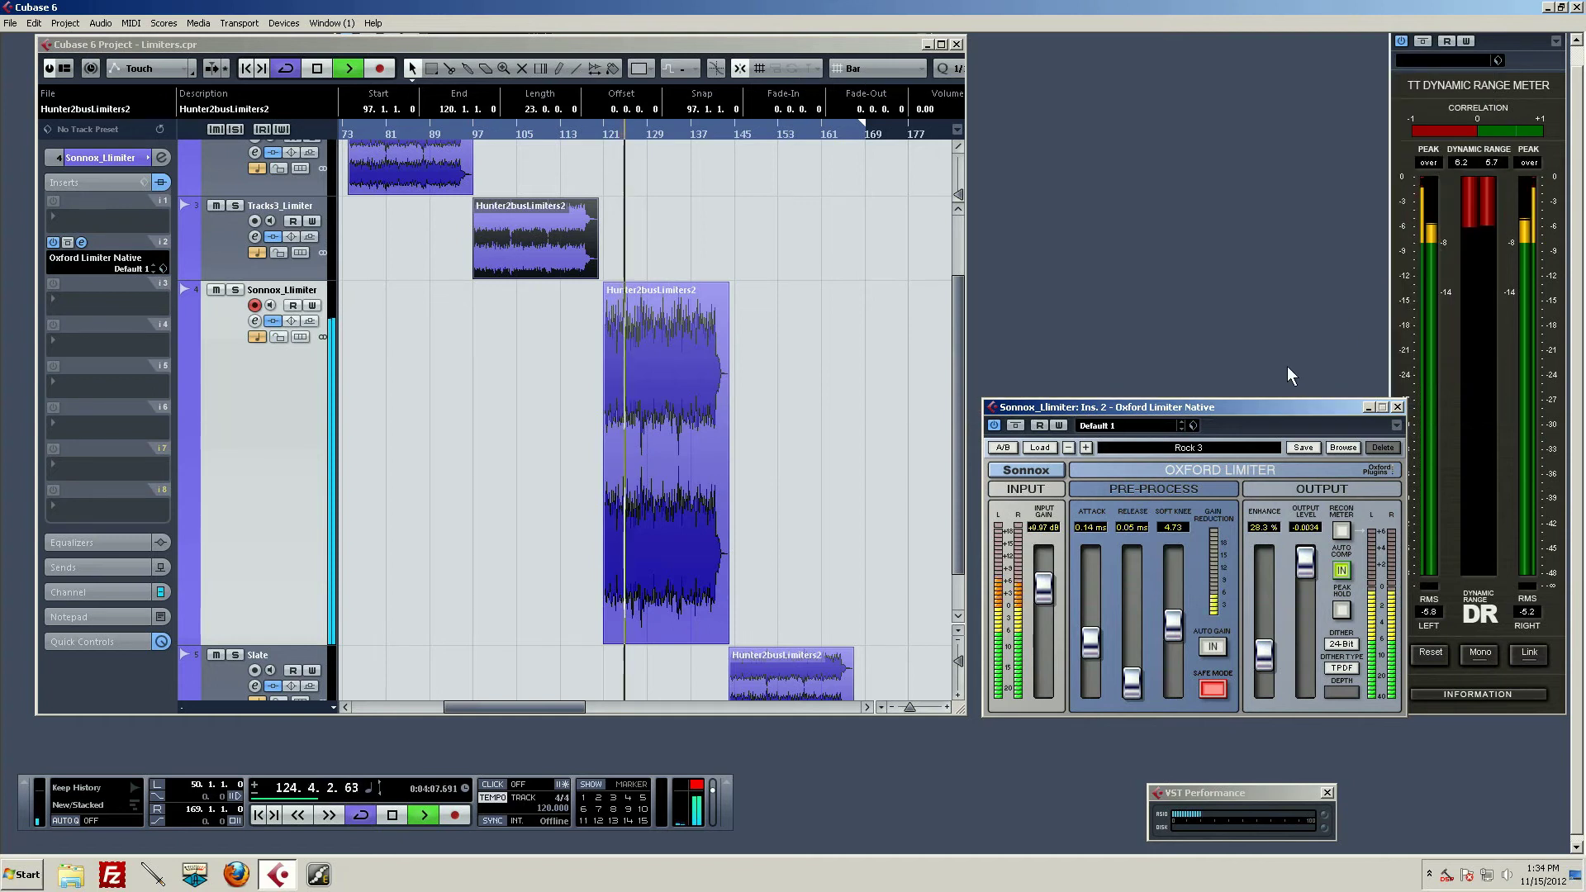
key("space")
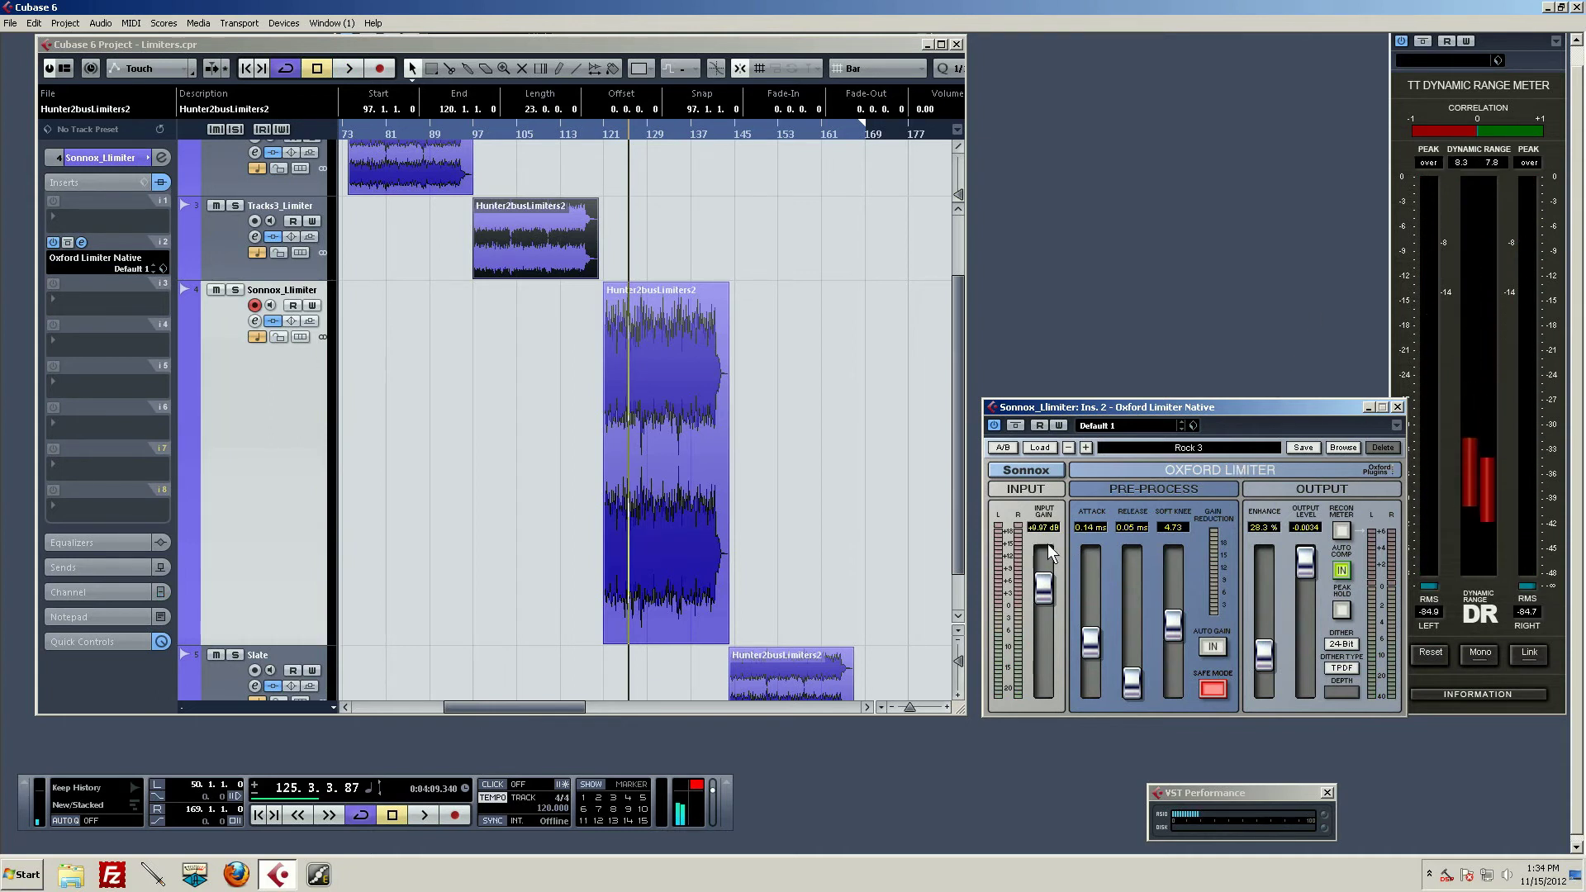
Step: Nudge the Oxford Limiter's input gain and replay from bar 121
left_click(1042, 587)
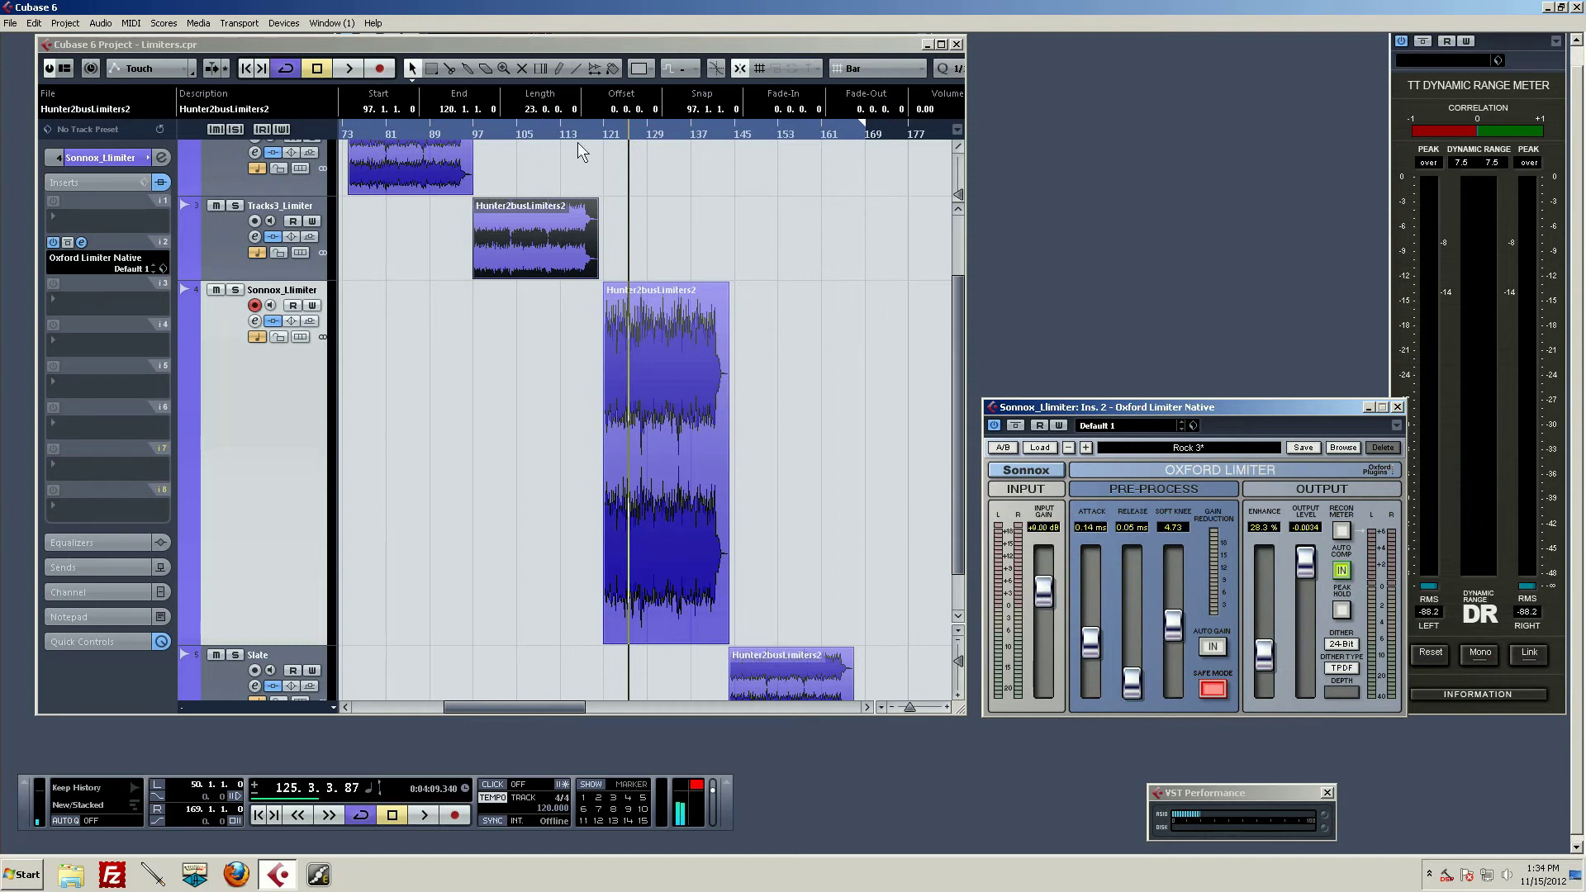
left_click(609, 136)
key("space")
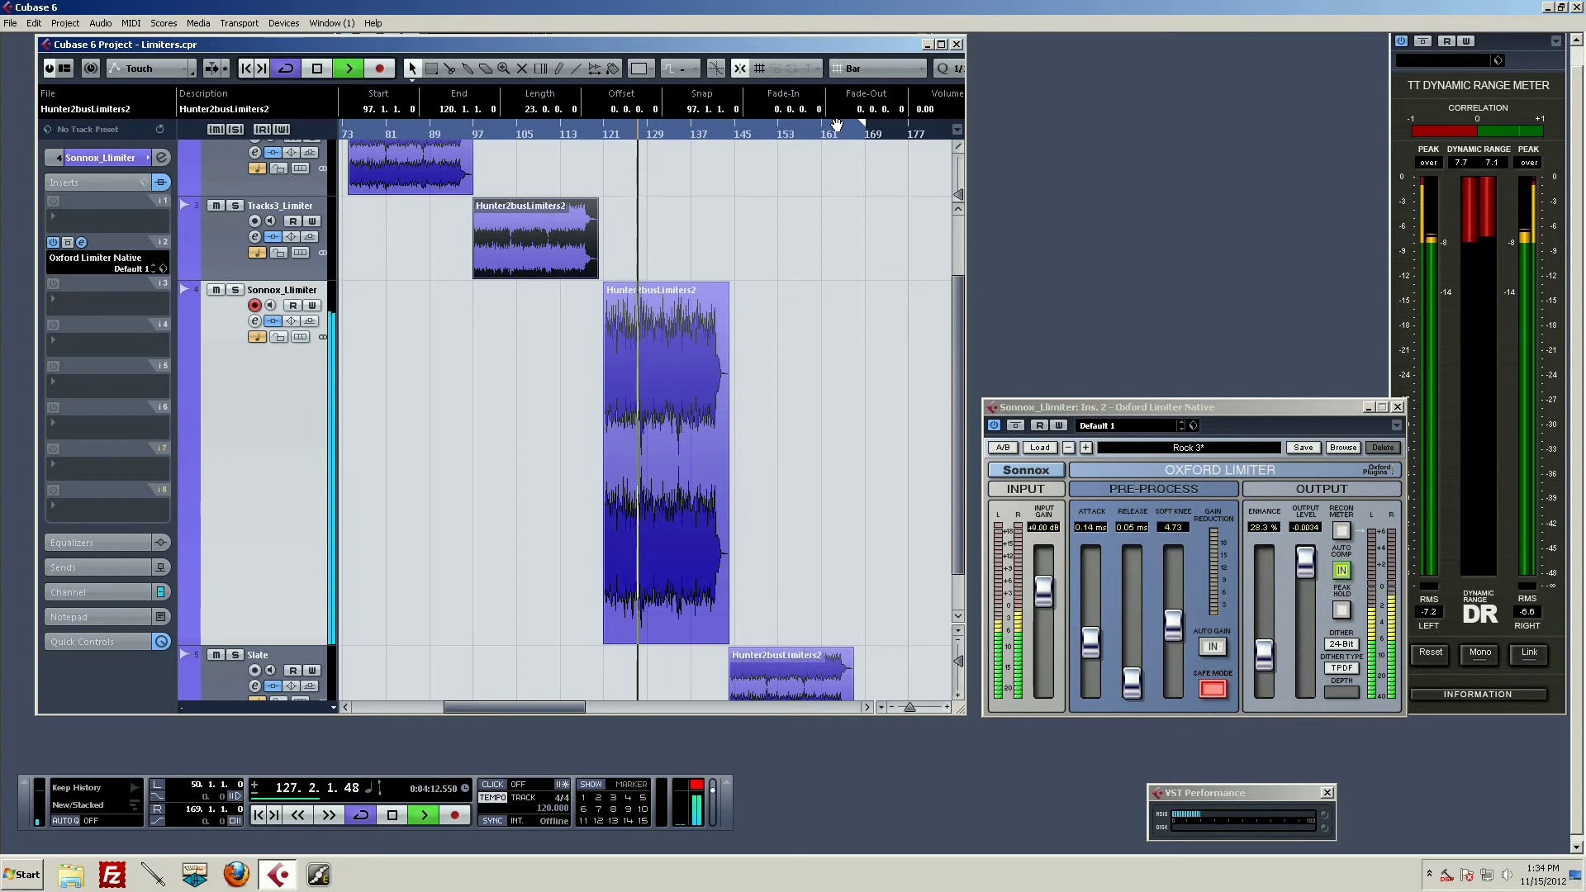
key("space")
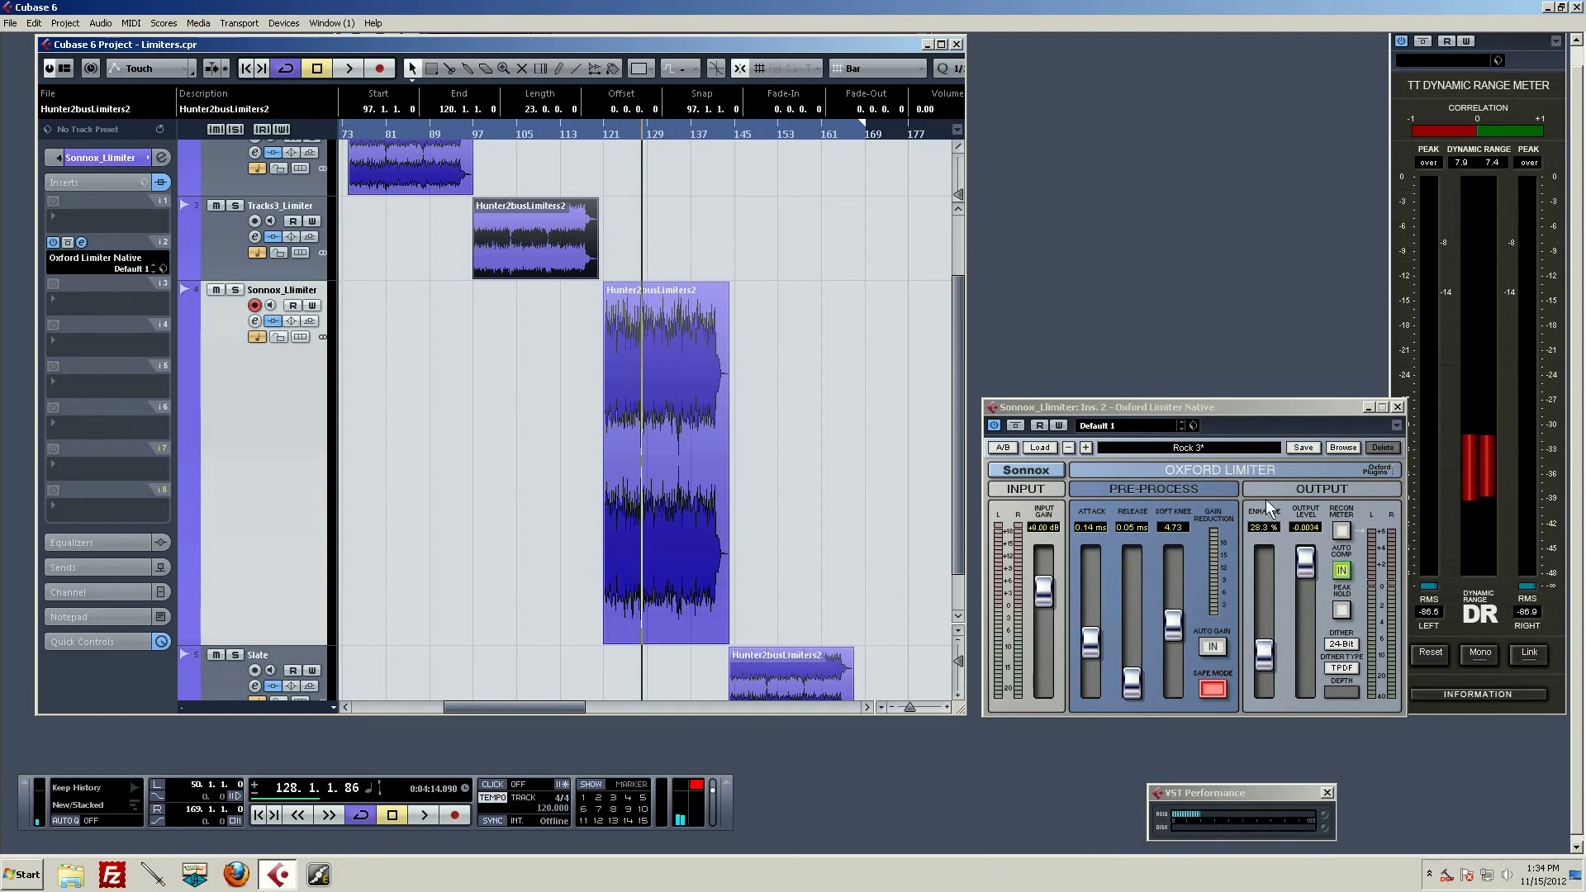
Step: Check the Oxford Limiter preset list without loading one, then reposition its panel
left_click(1035, 447)
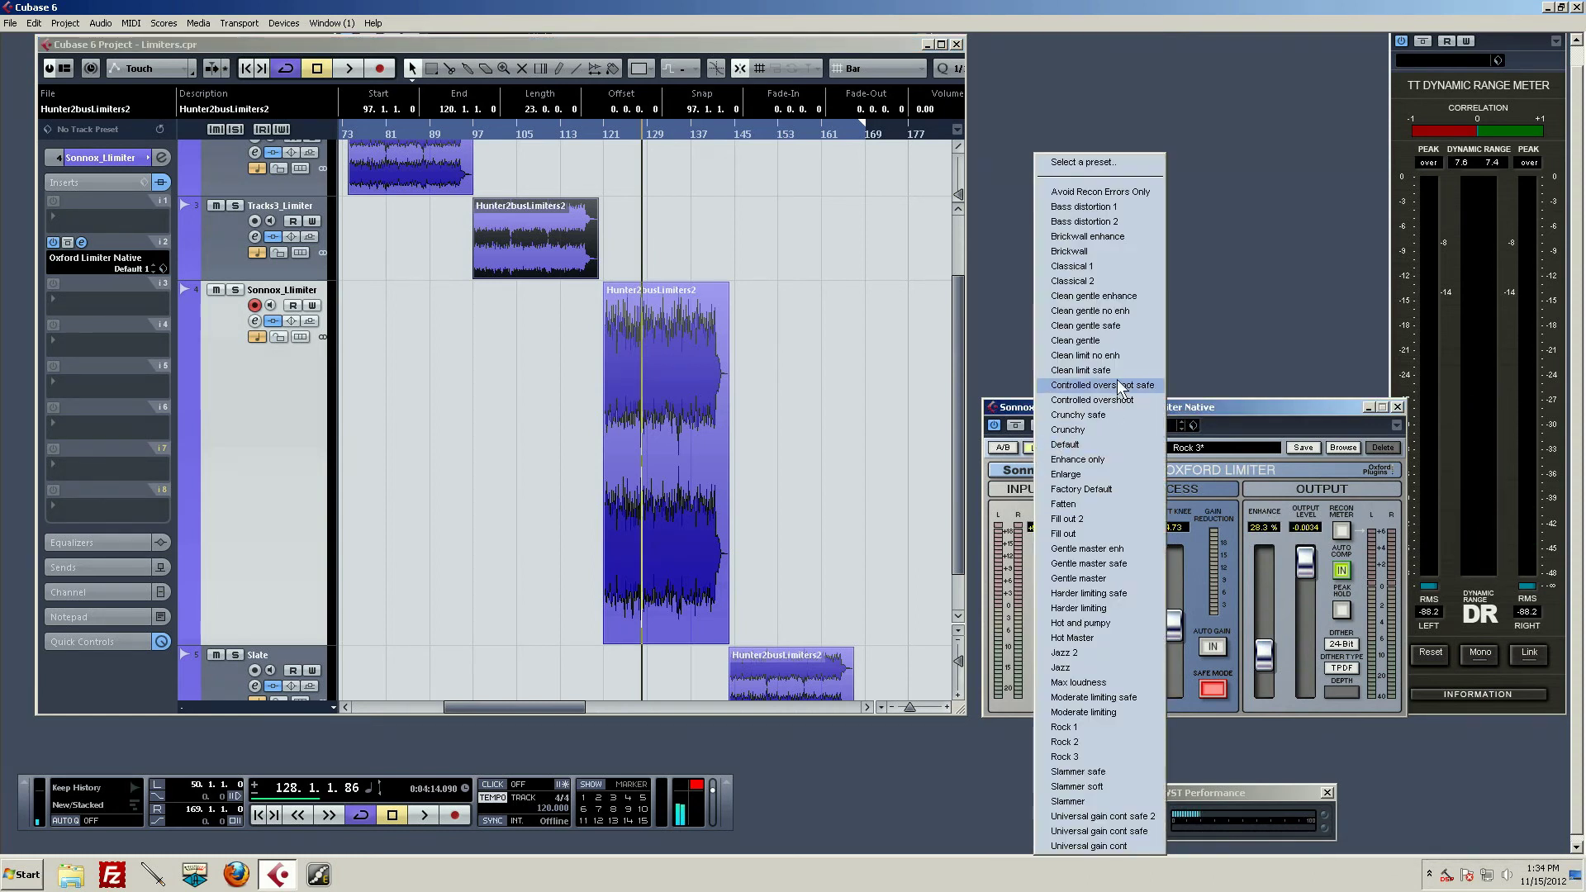
left_click(1250, 401)
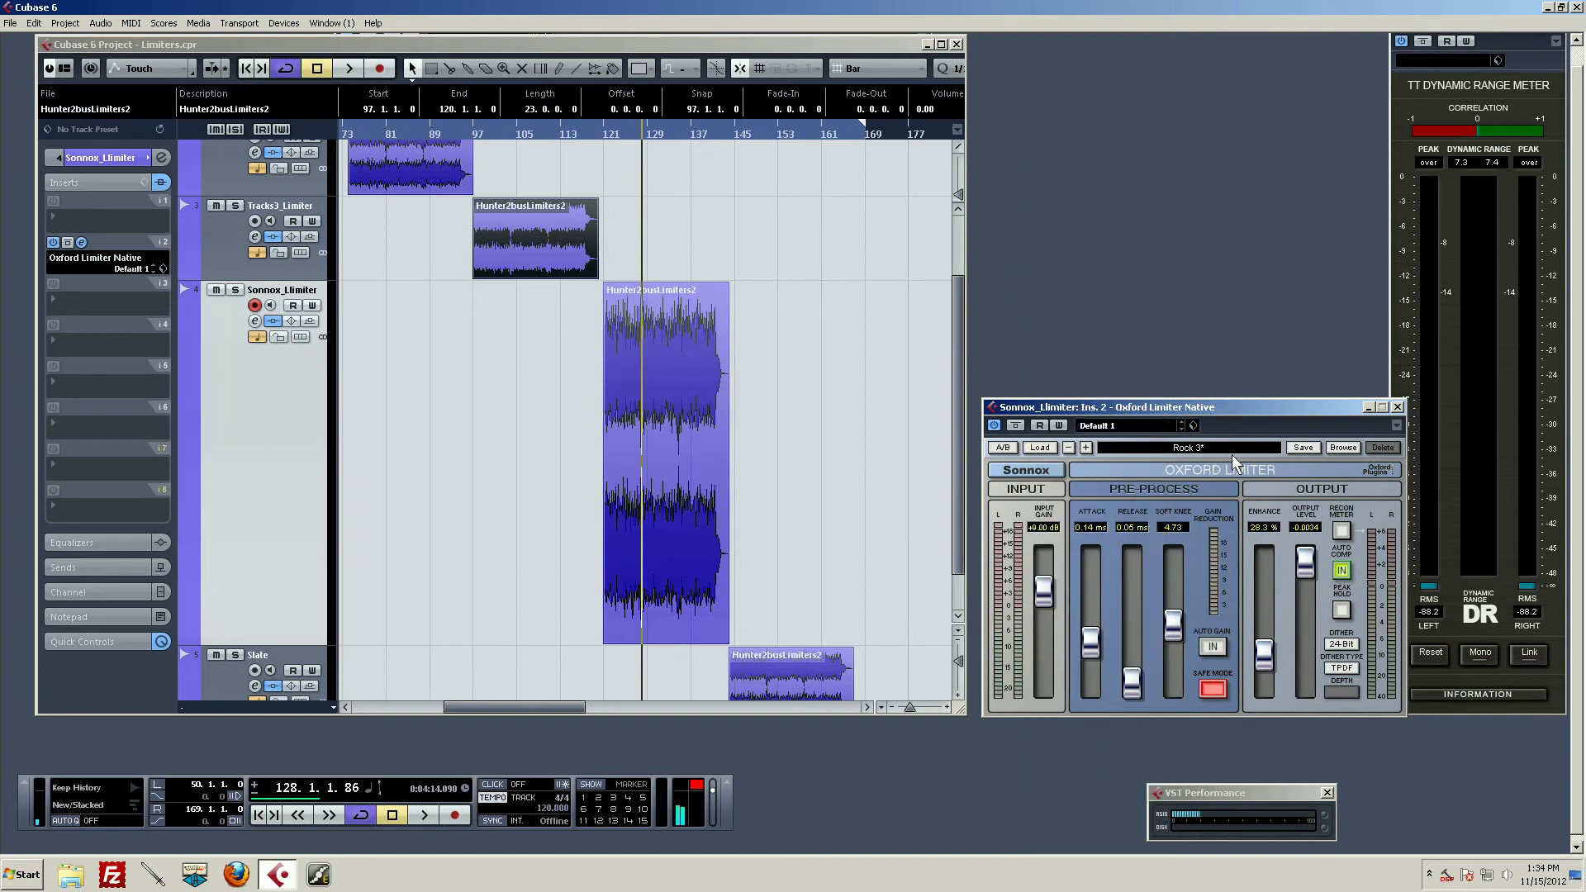
left_click_drag(1270, 411, 1231, 414)
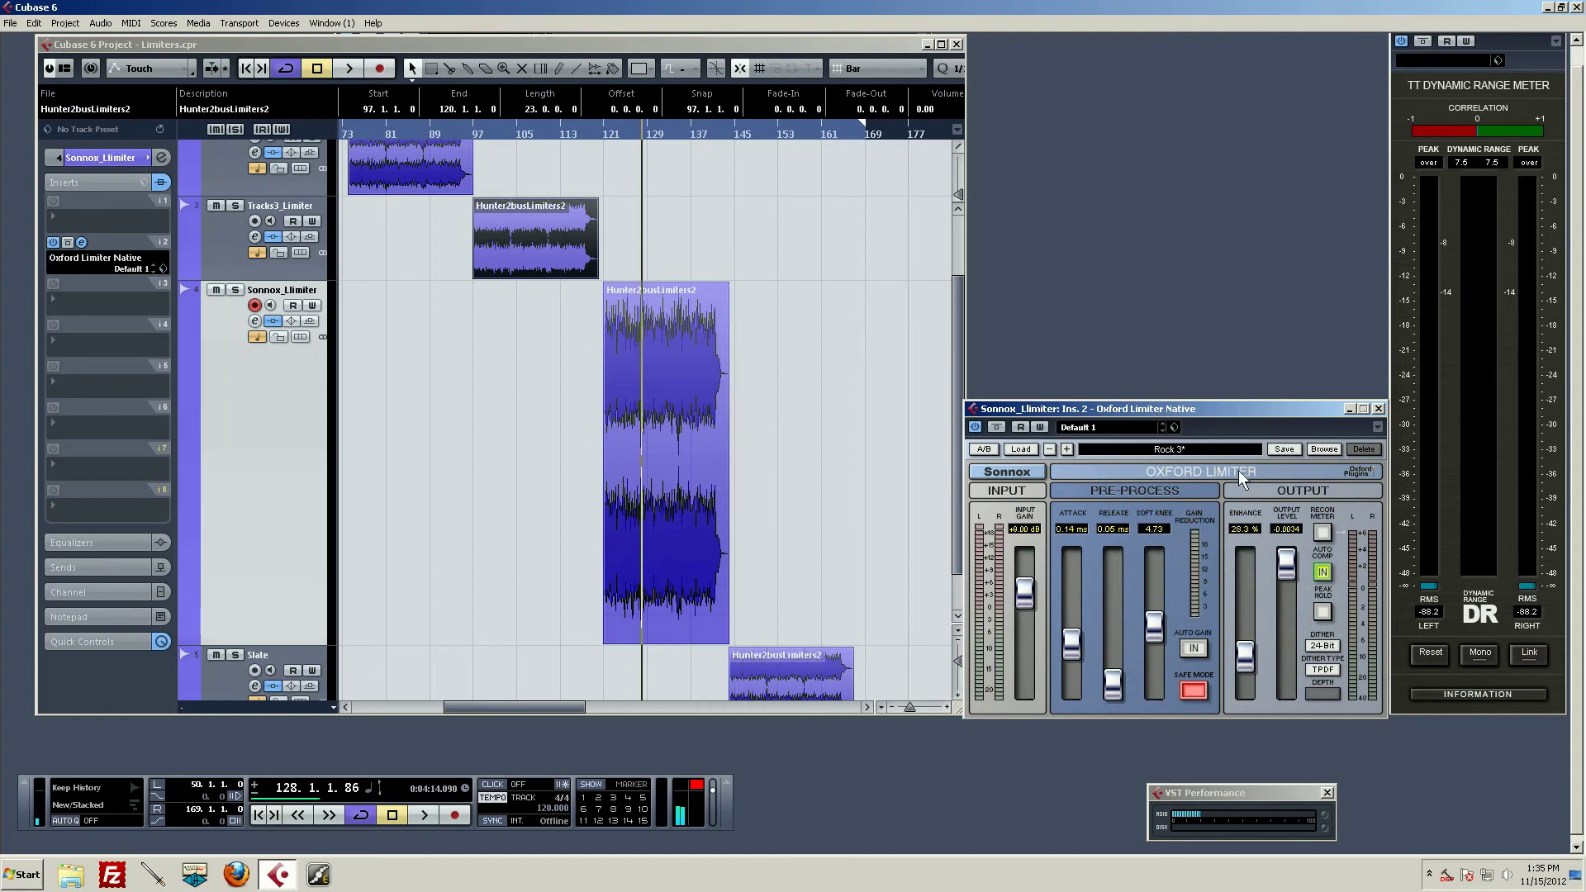
left_click_drag(1226, 410, 1216, 408)
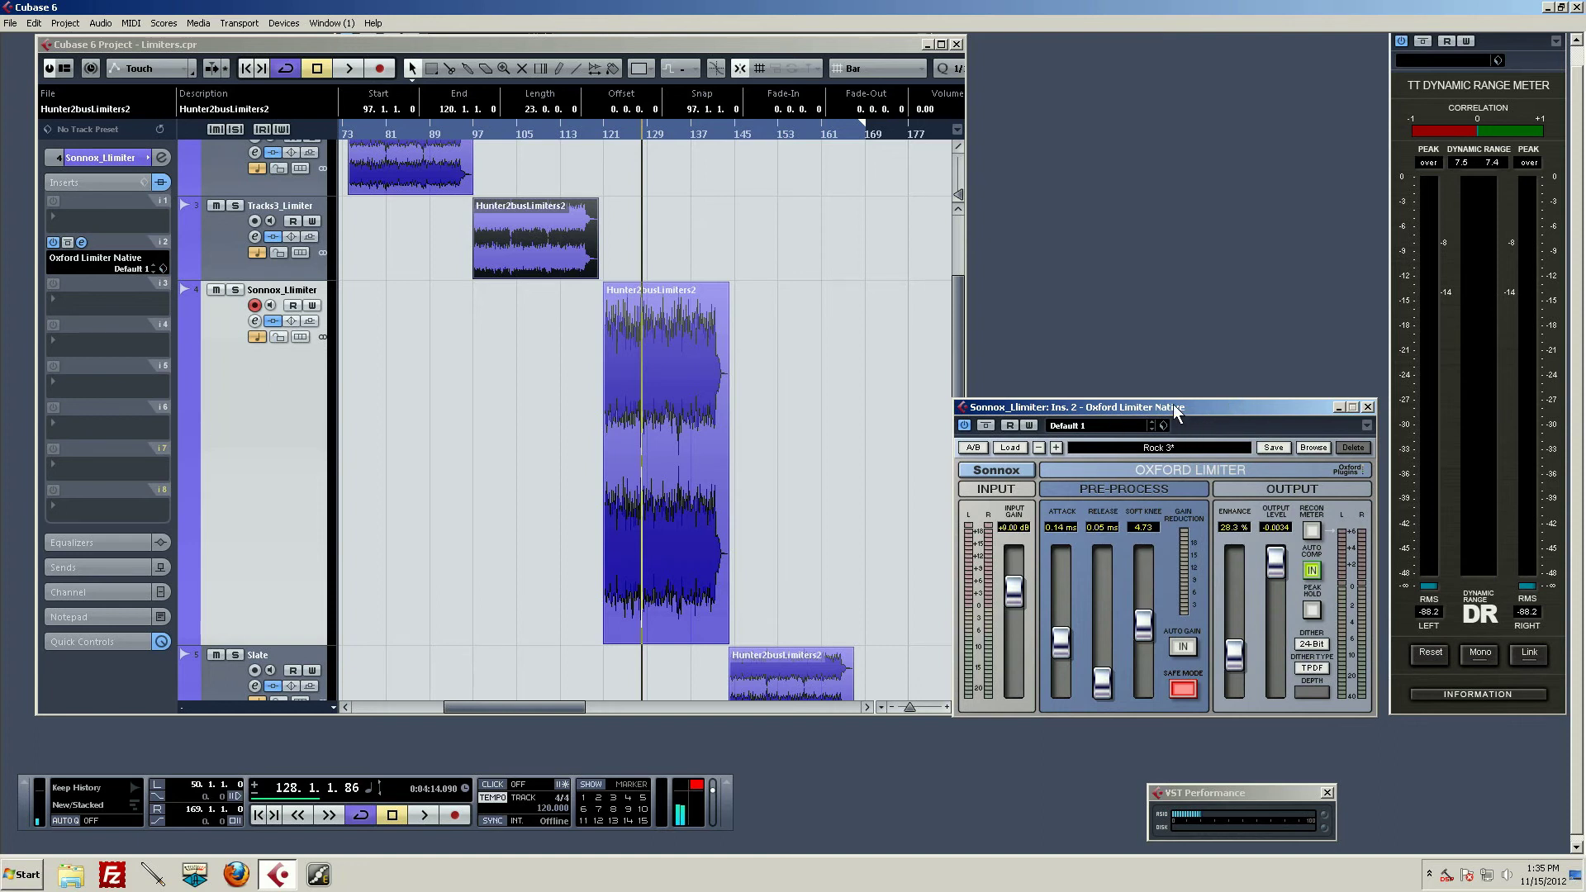
left_click_drag(1172, 404, 1186, 403)
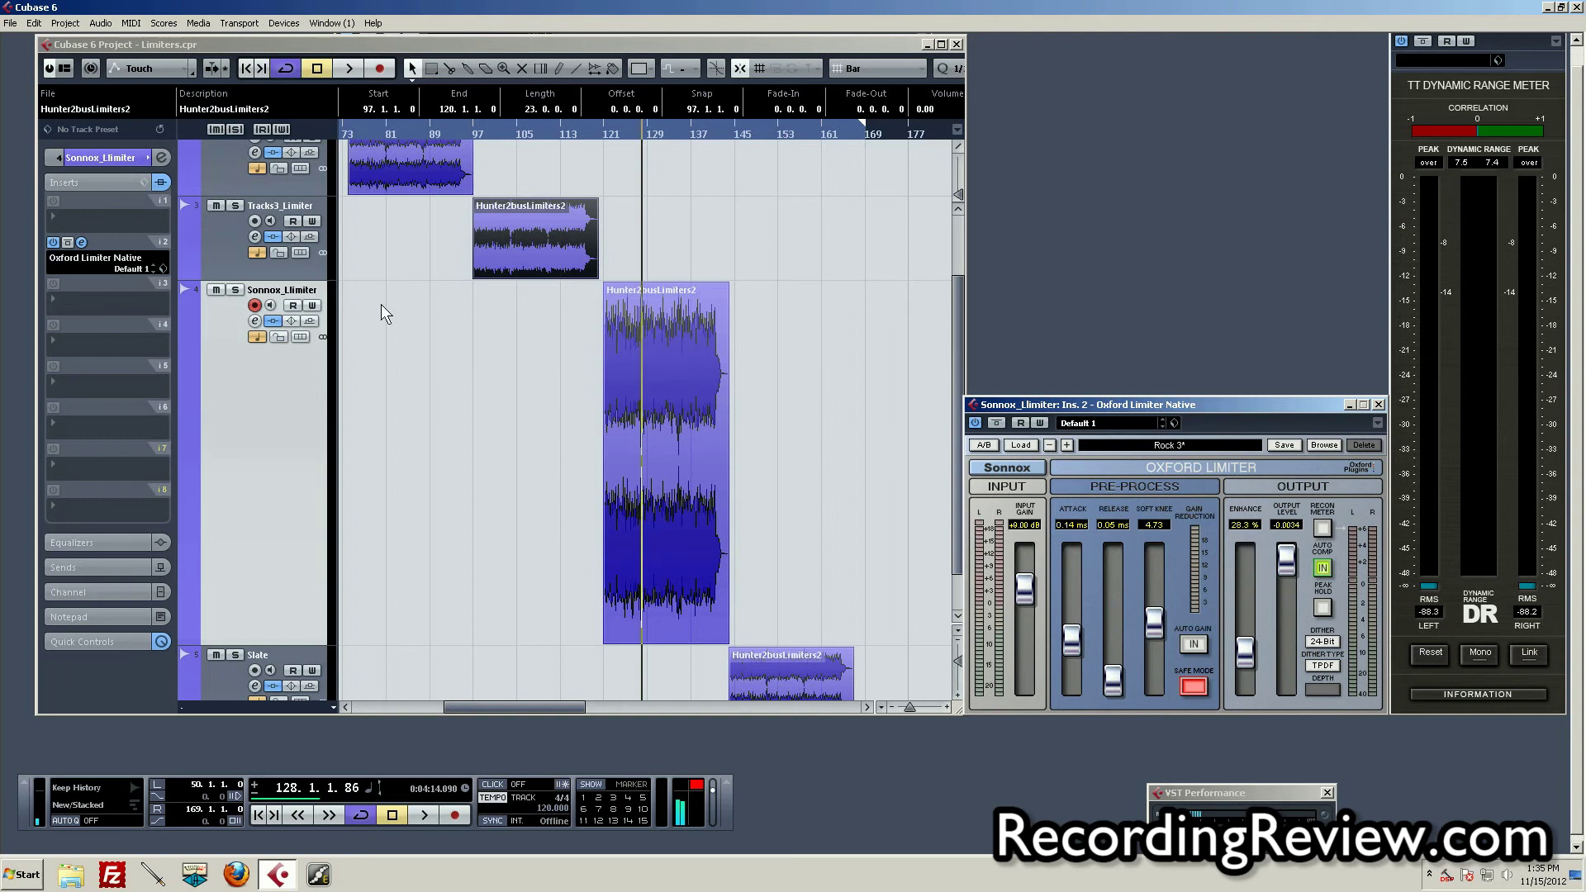
Step: Reposition the Oxford Limiter panel, shifting it up and left
scroll(404, 380, "up", 3)
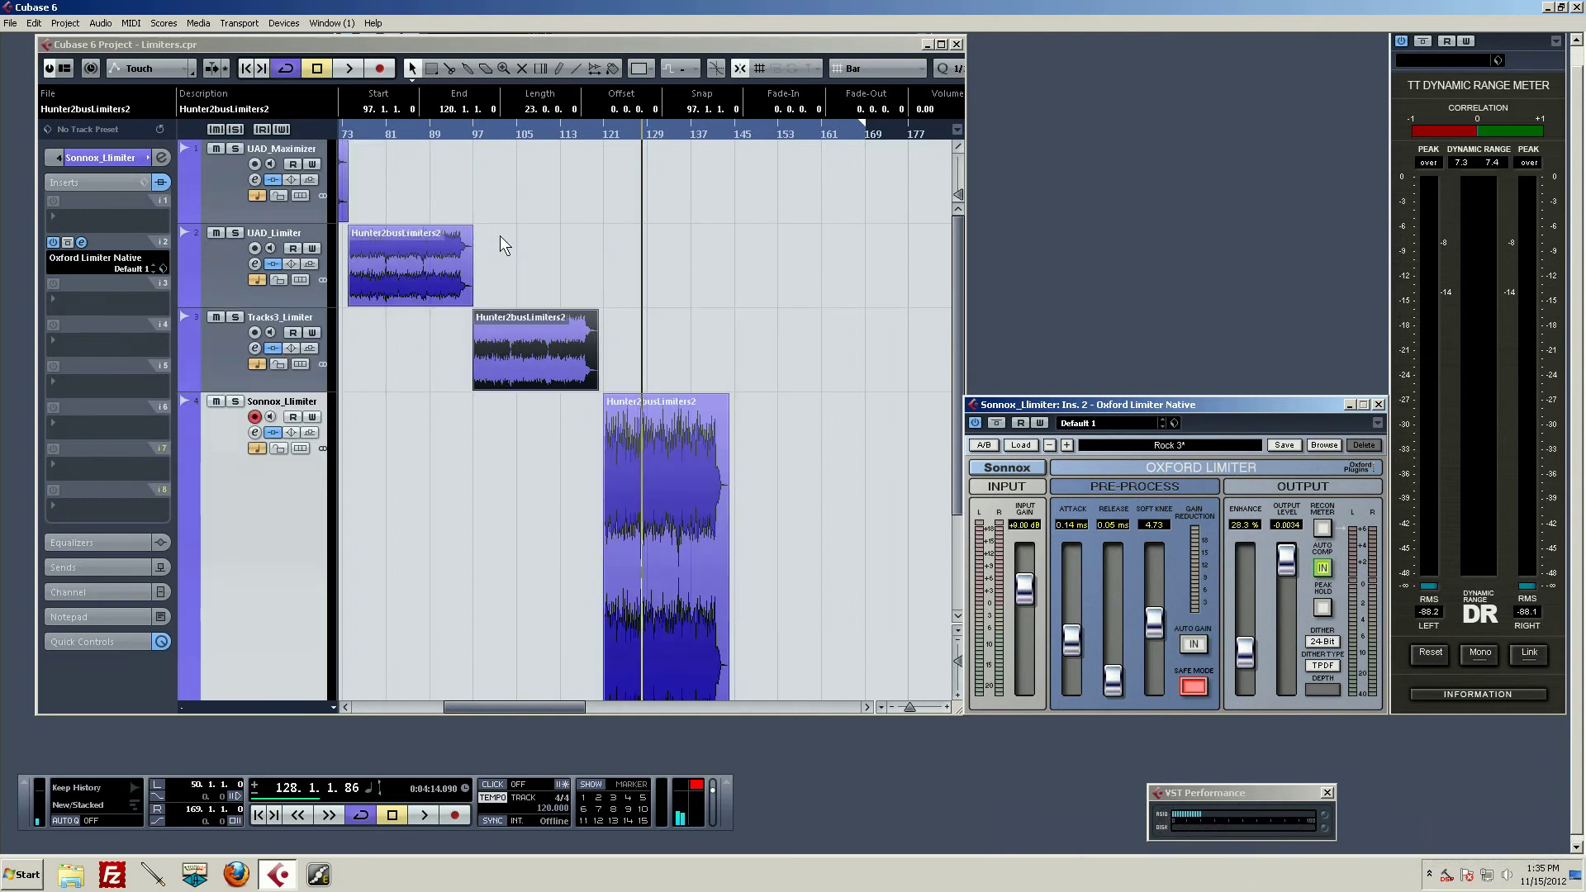
scroll(819, 503, "down", 3)
scroll(820, 499, "up", 3)
scroll(807, 491, "down", 5)
scroll(784, 475, "up", 3)
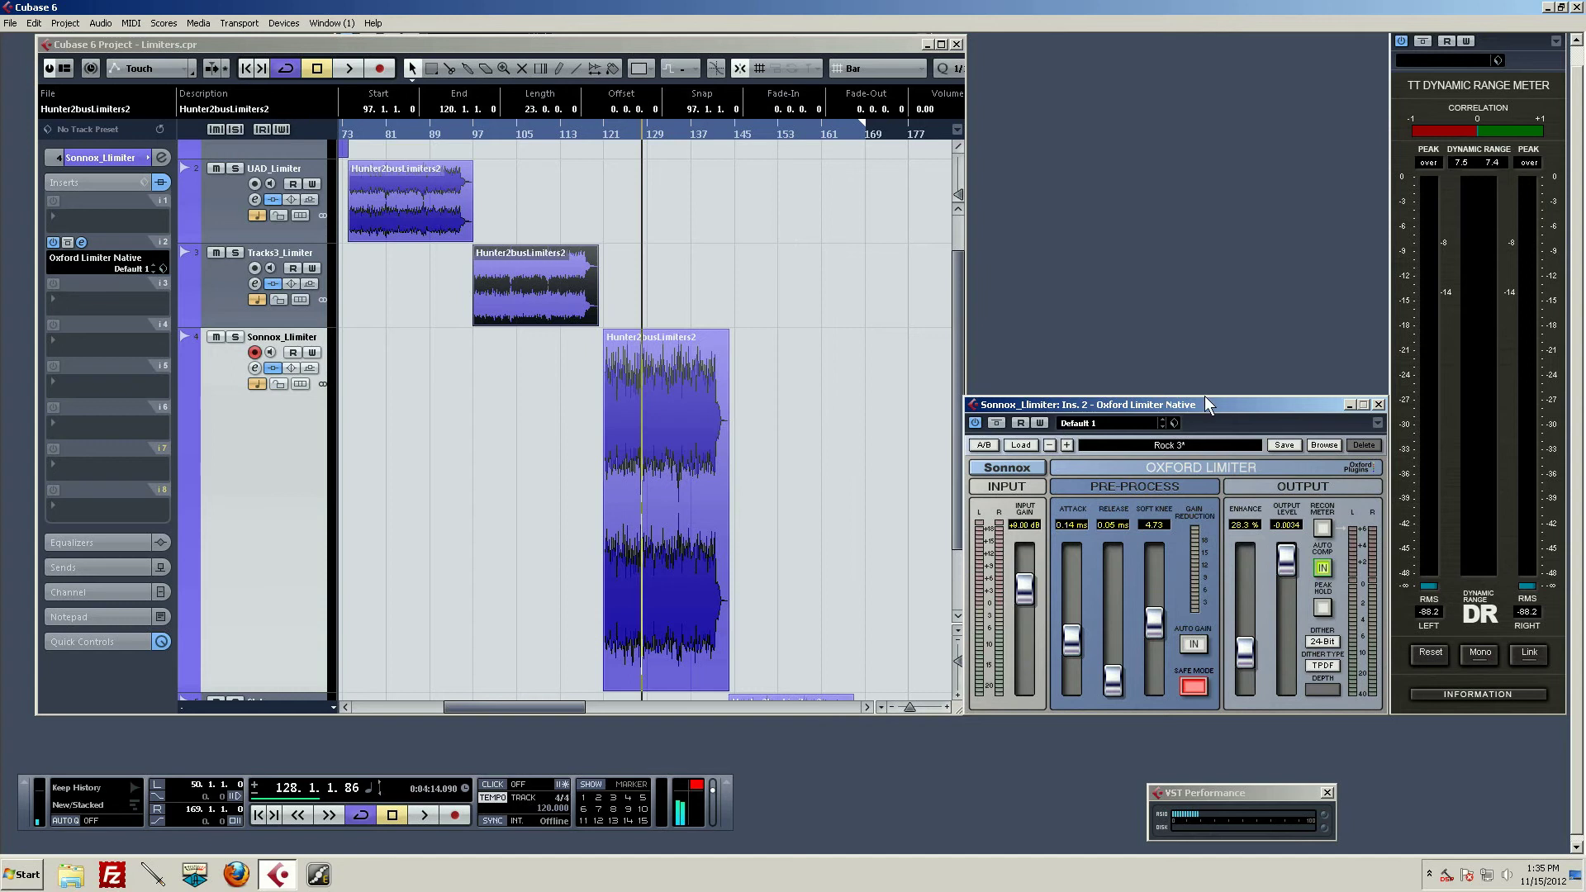
left_click_drag(1204, 405, 1184, 418)
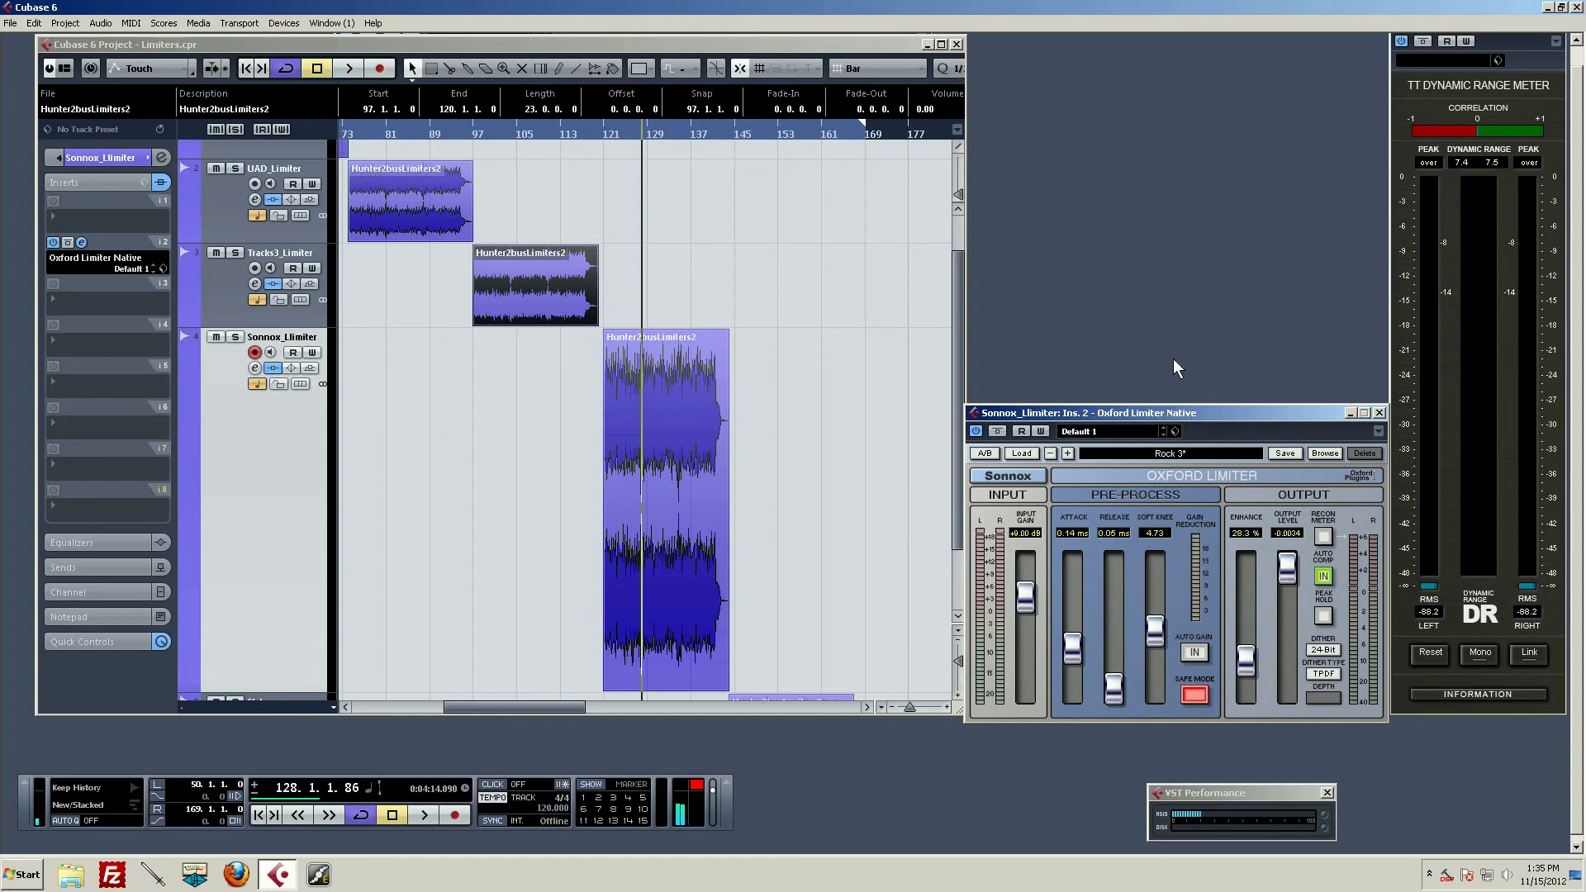
mouse_move(958, 324)
left_mouse_down()
mouse_move(957, 384)
mouse_move(964, 323)
left_mouse_up()
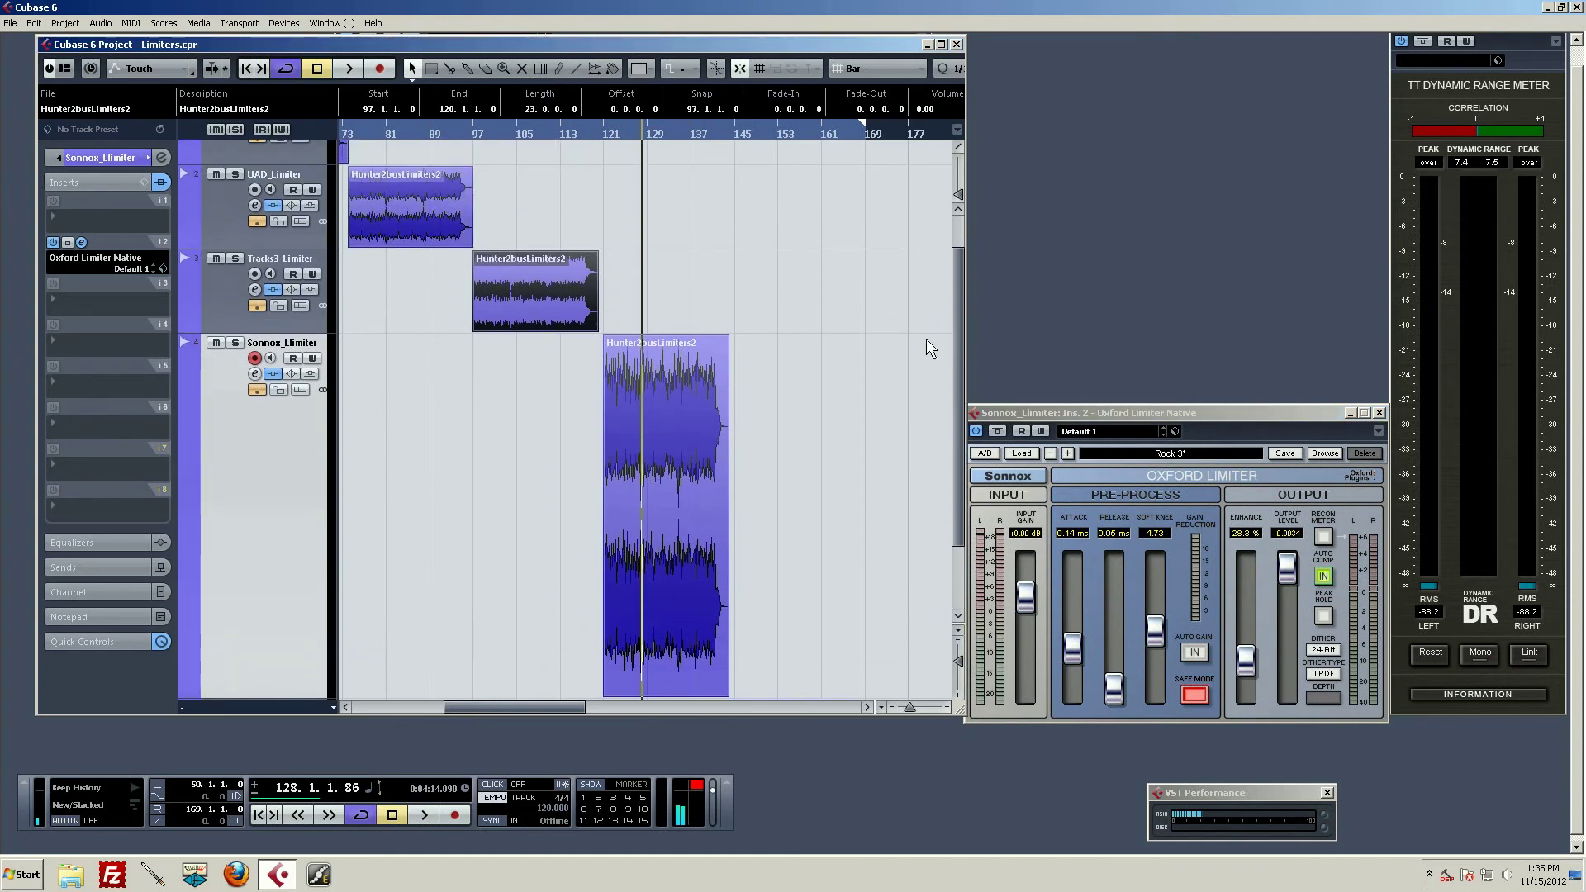
scroll(917, 342, "down", 1)
scroll(913, 344, "up", 1)
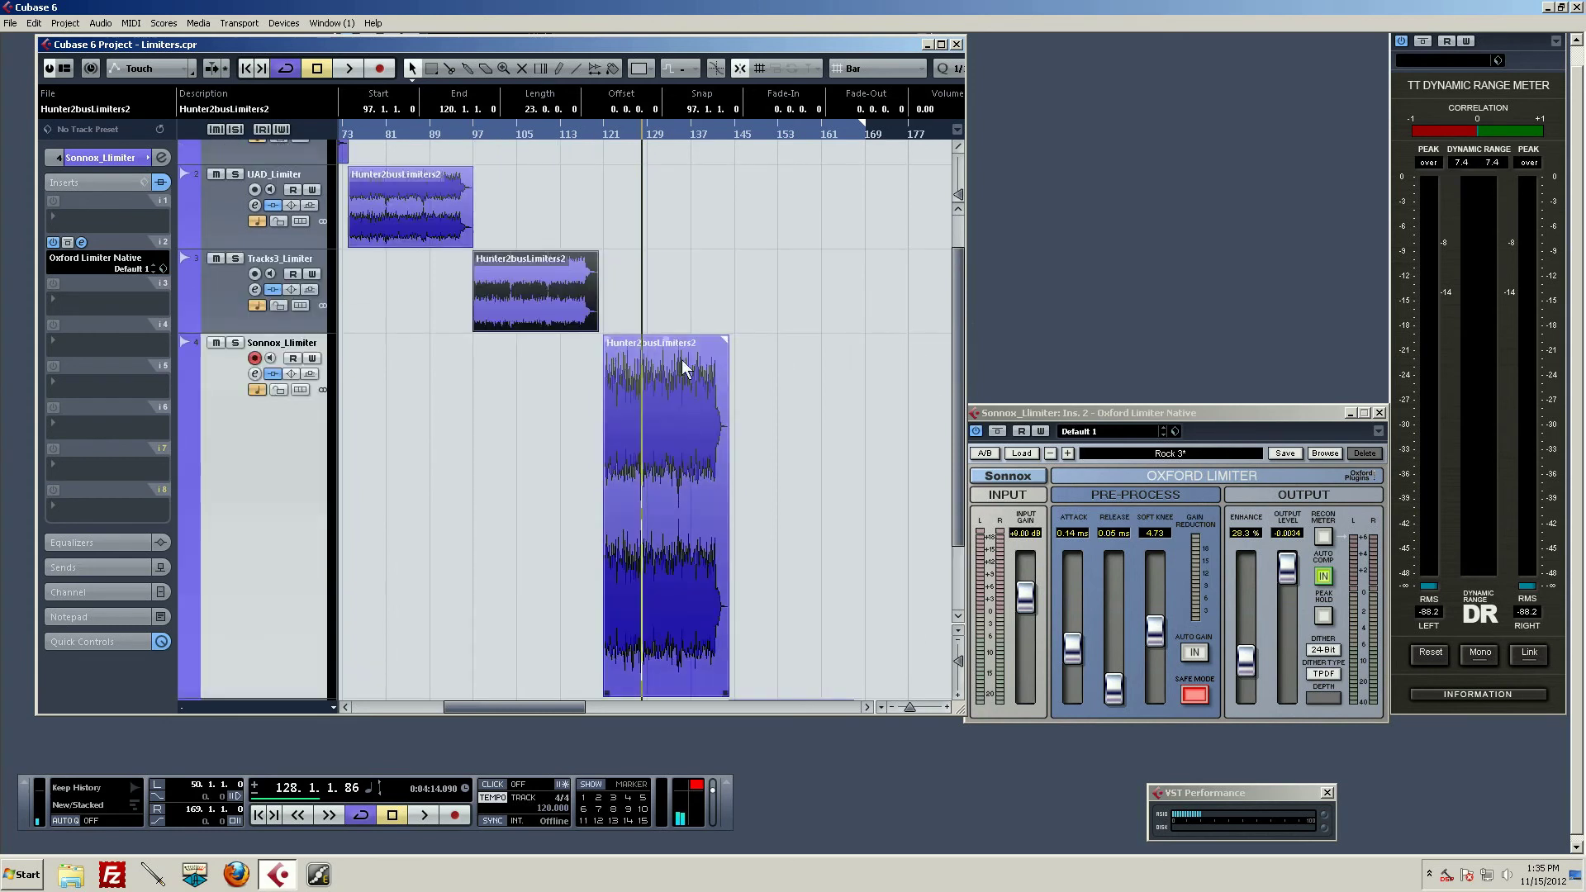
left_click_drag(1167, 410, 1153, 381)
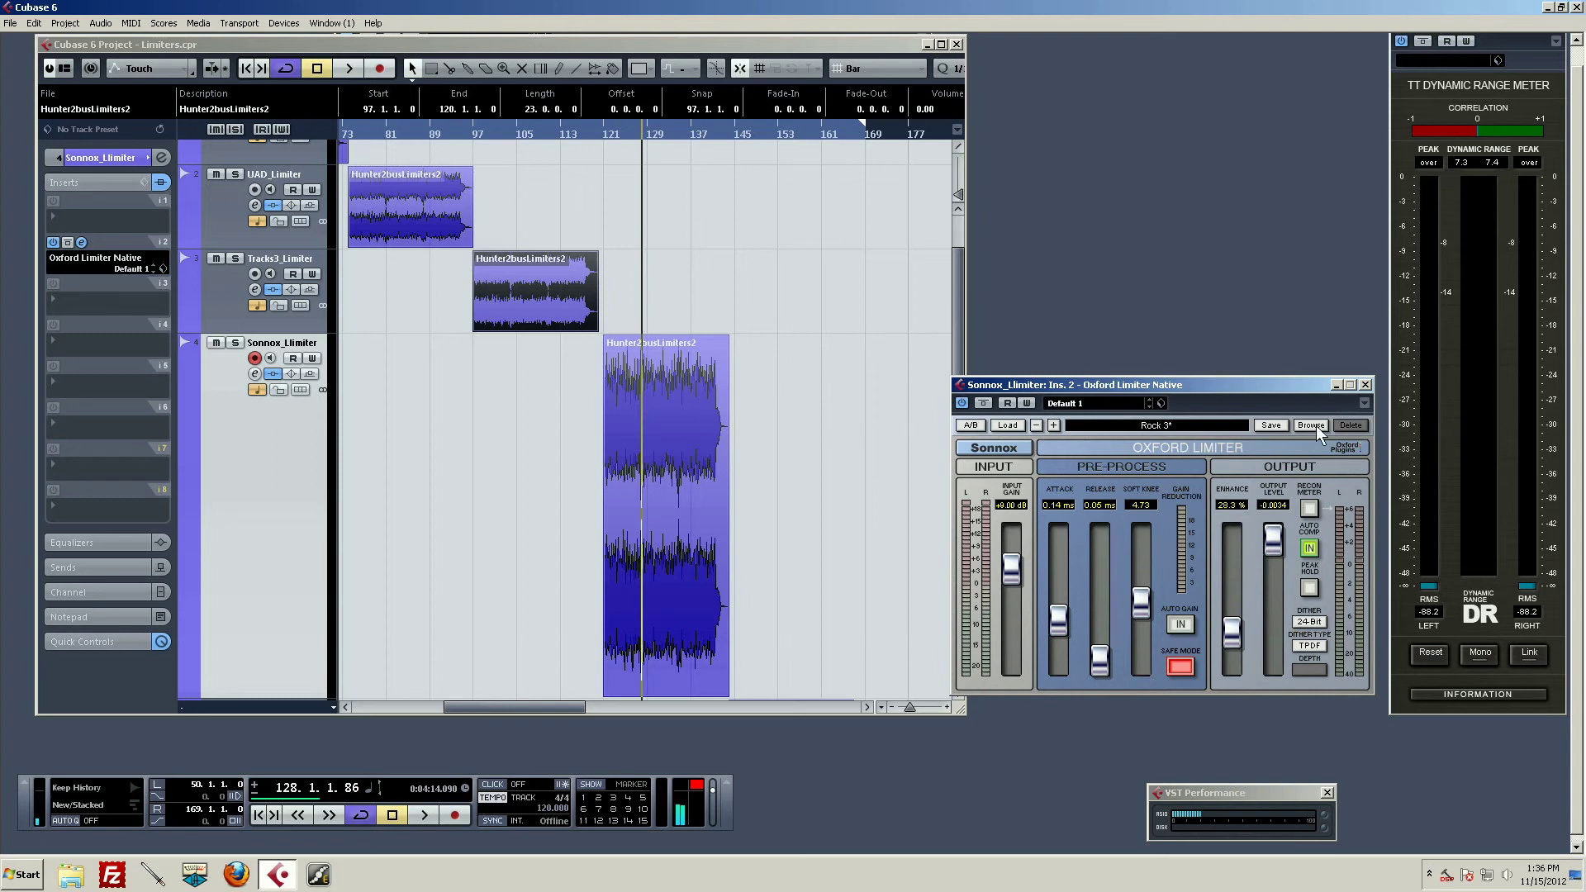
left_click(874, 437)
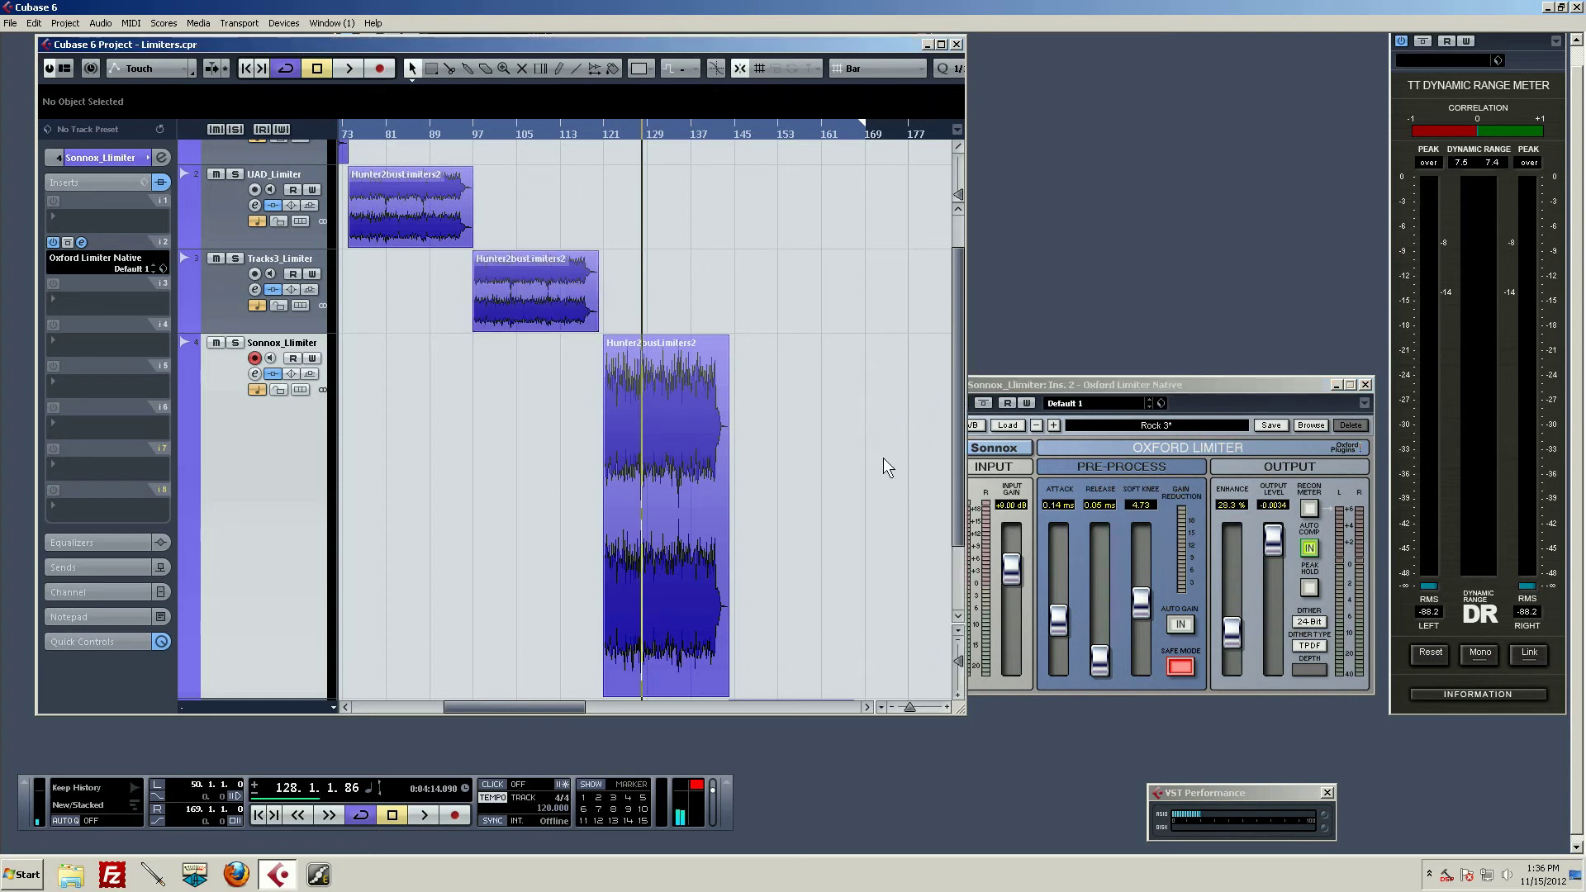
left_click(1138, 371)
Step: Bring the project window forward and move the play position to bar 144
scroll(686, 447, "down", 3)
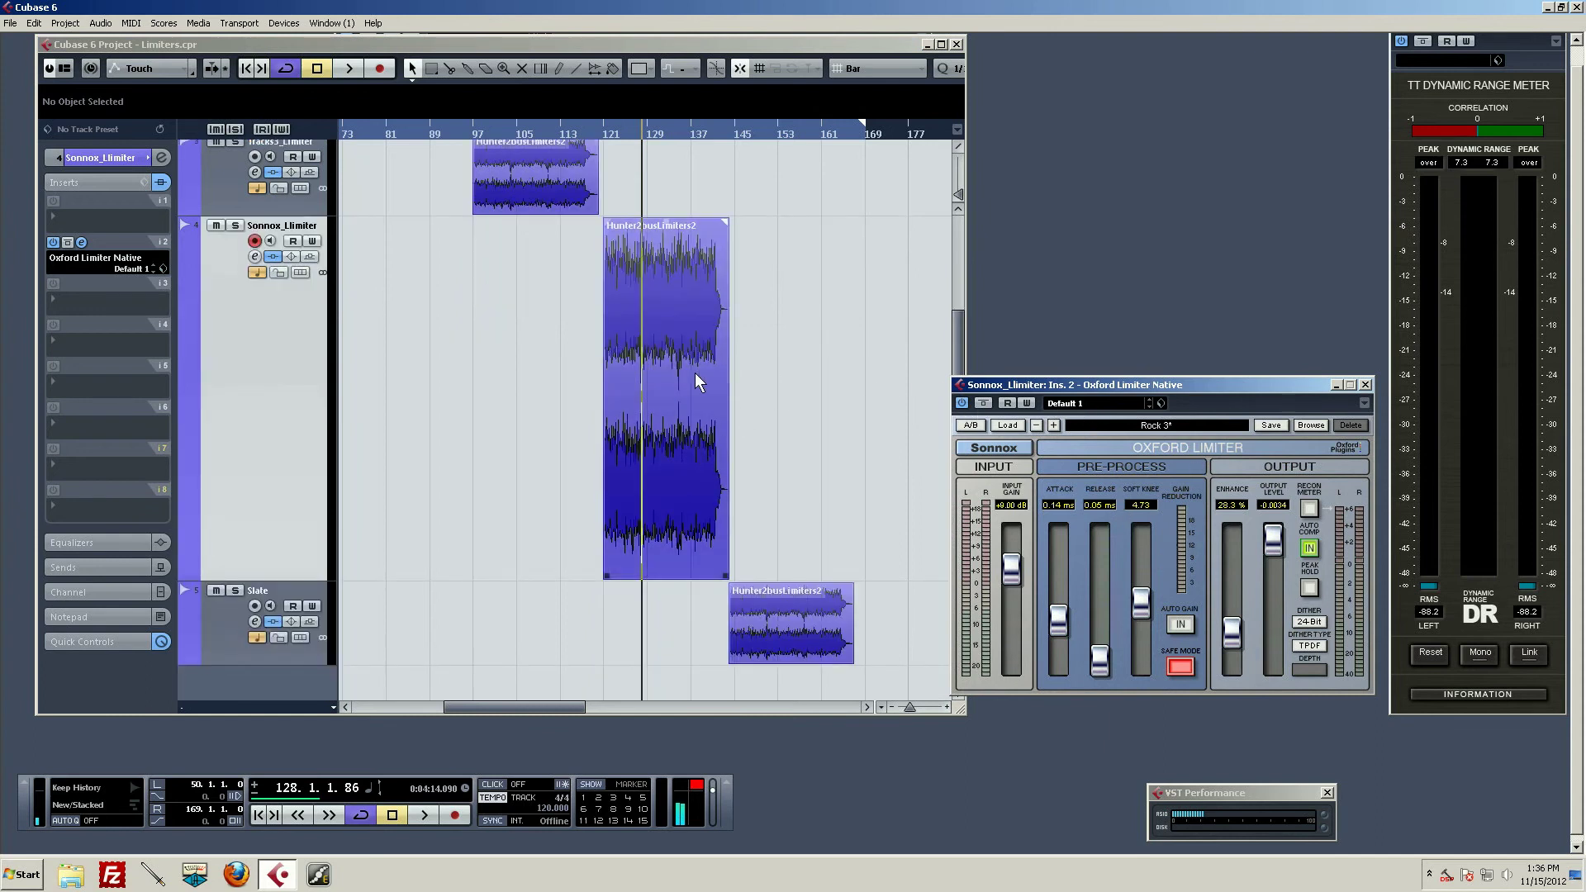
scroll(911, 396, "up", 3)
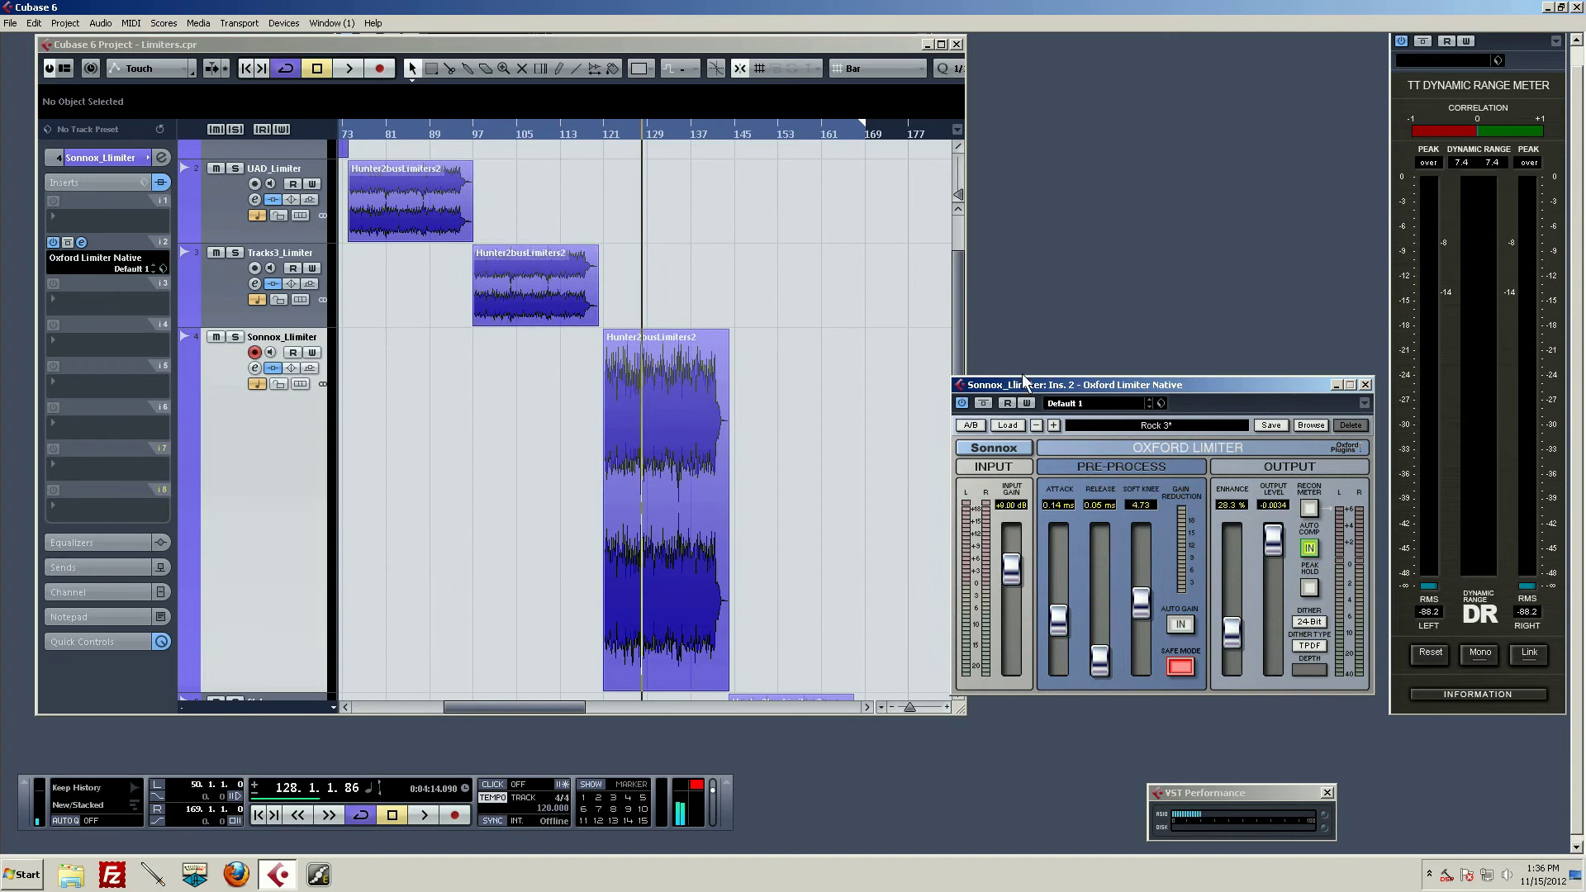
left_click(788, 448)
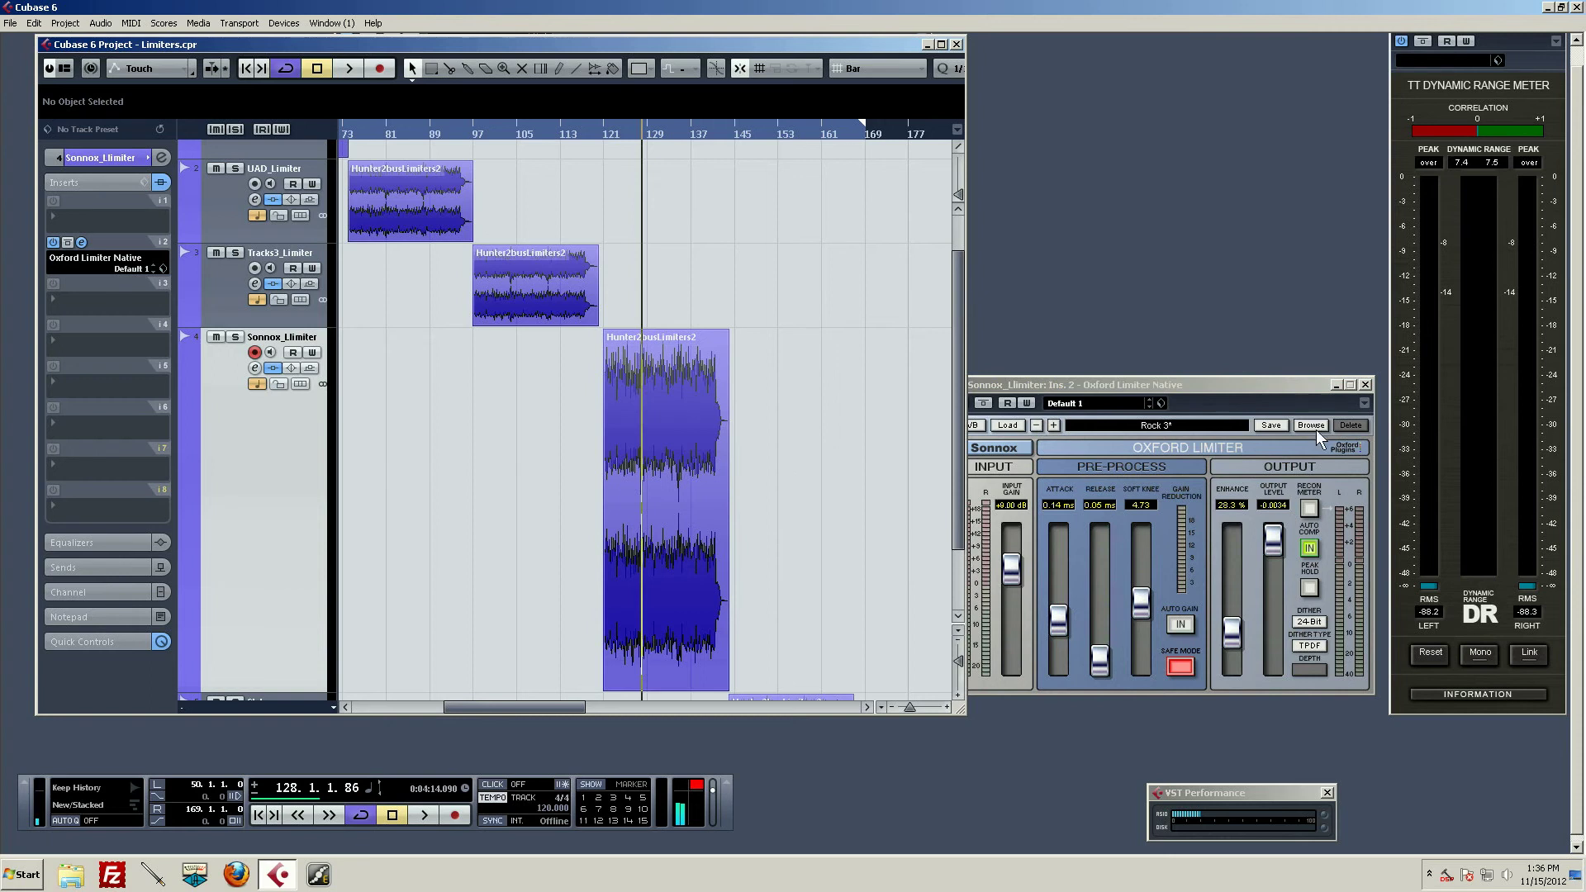
scroll(890, 657, "down", 2)
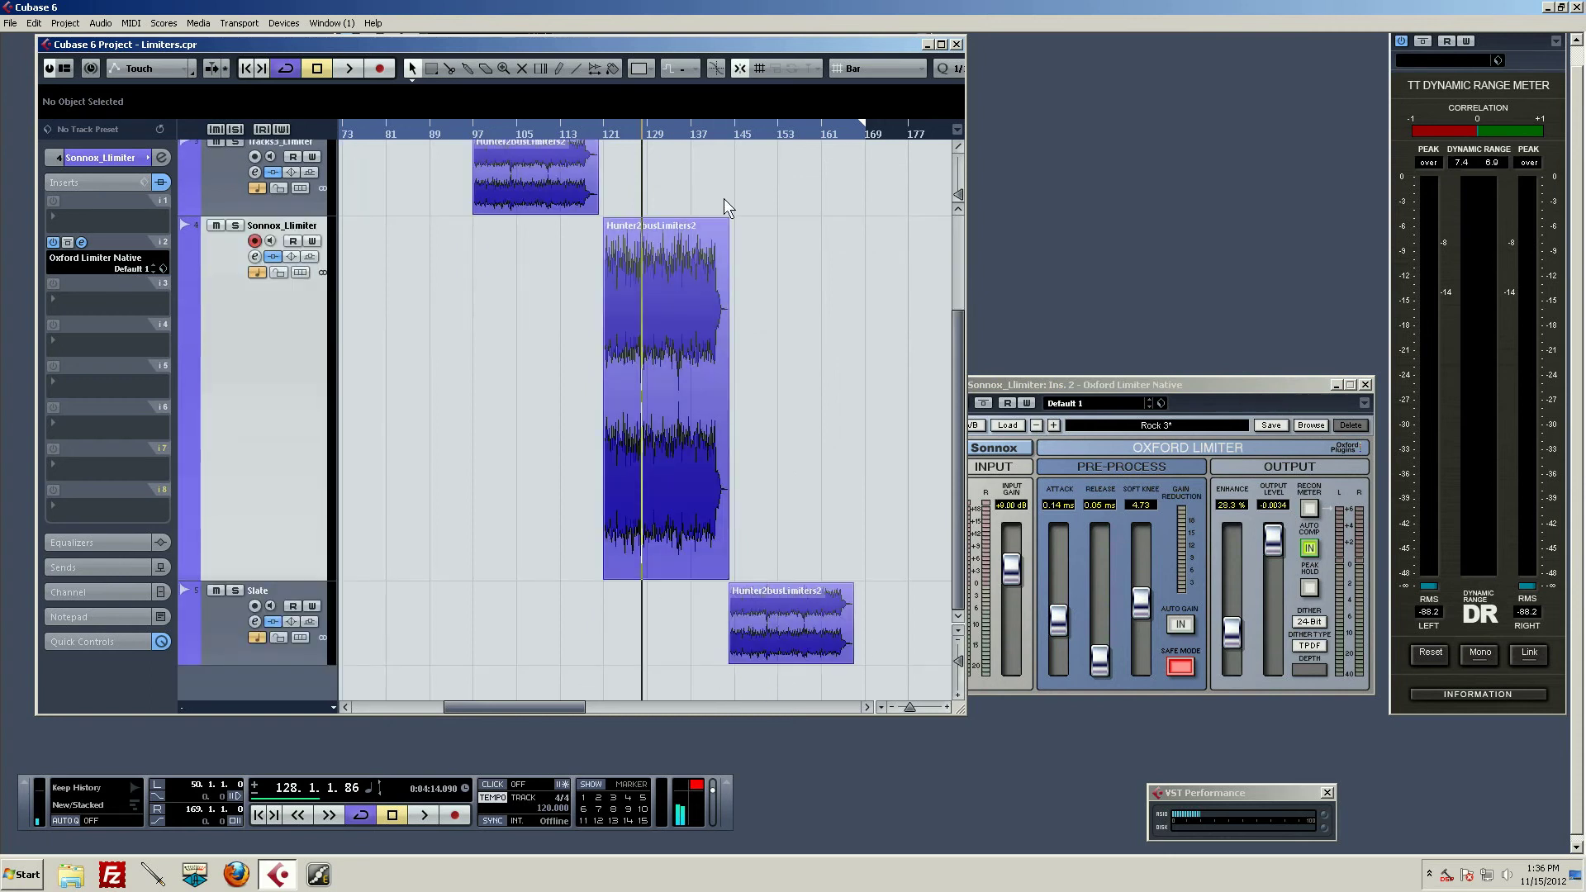
left_click_drag(741, 132, 727, 135)
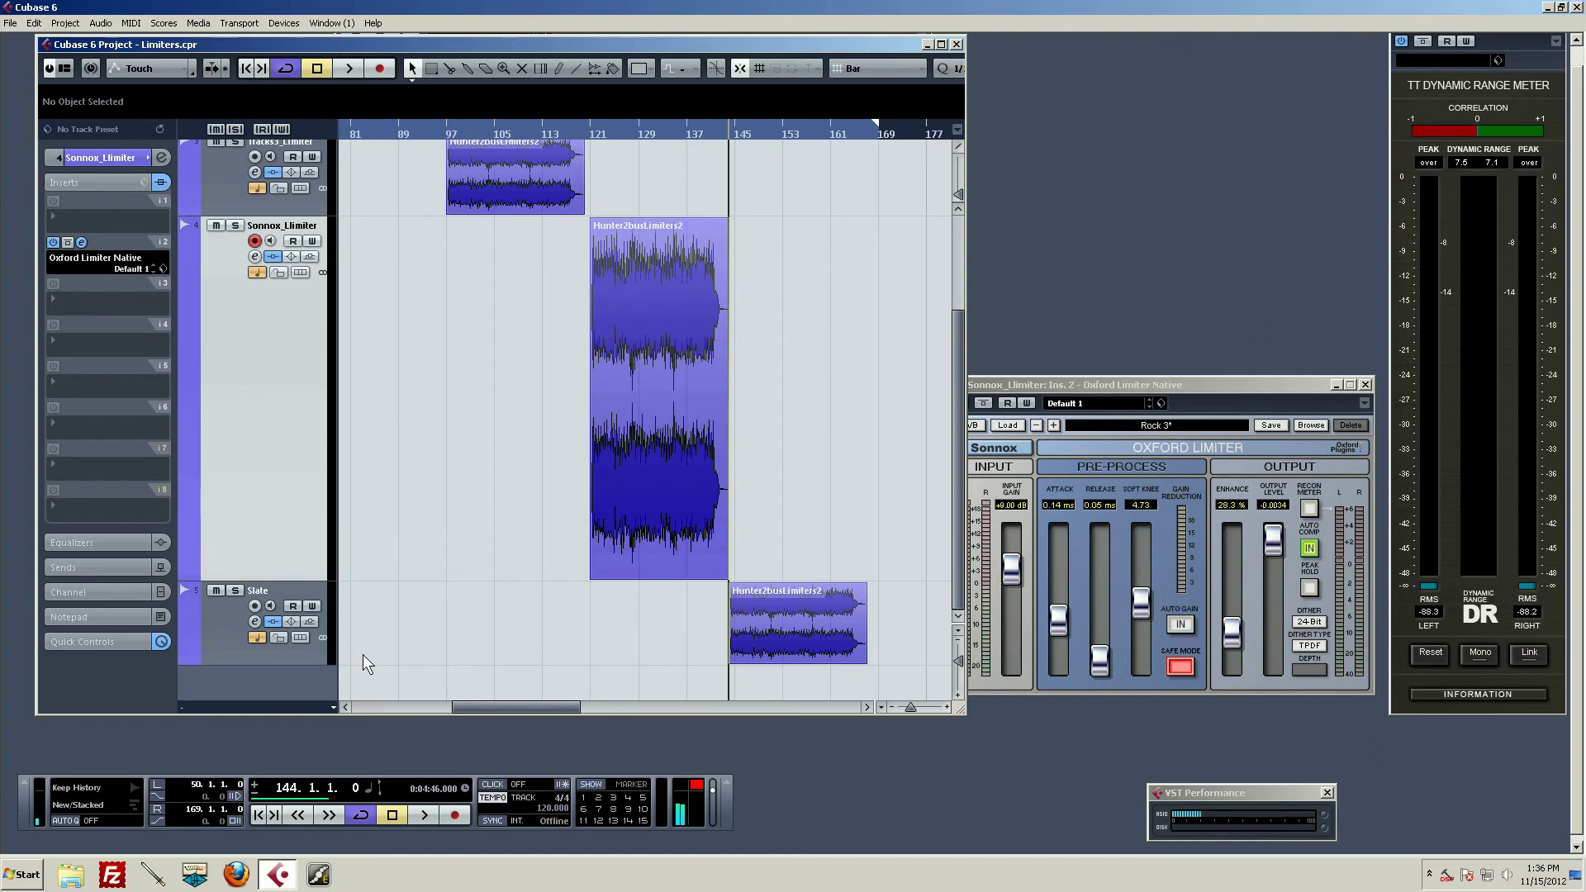
Step: Select the Slate track, open its FG-X limiter, and play its clip briefly
left_click(208, 580)
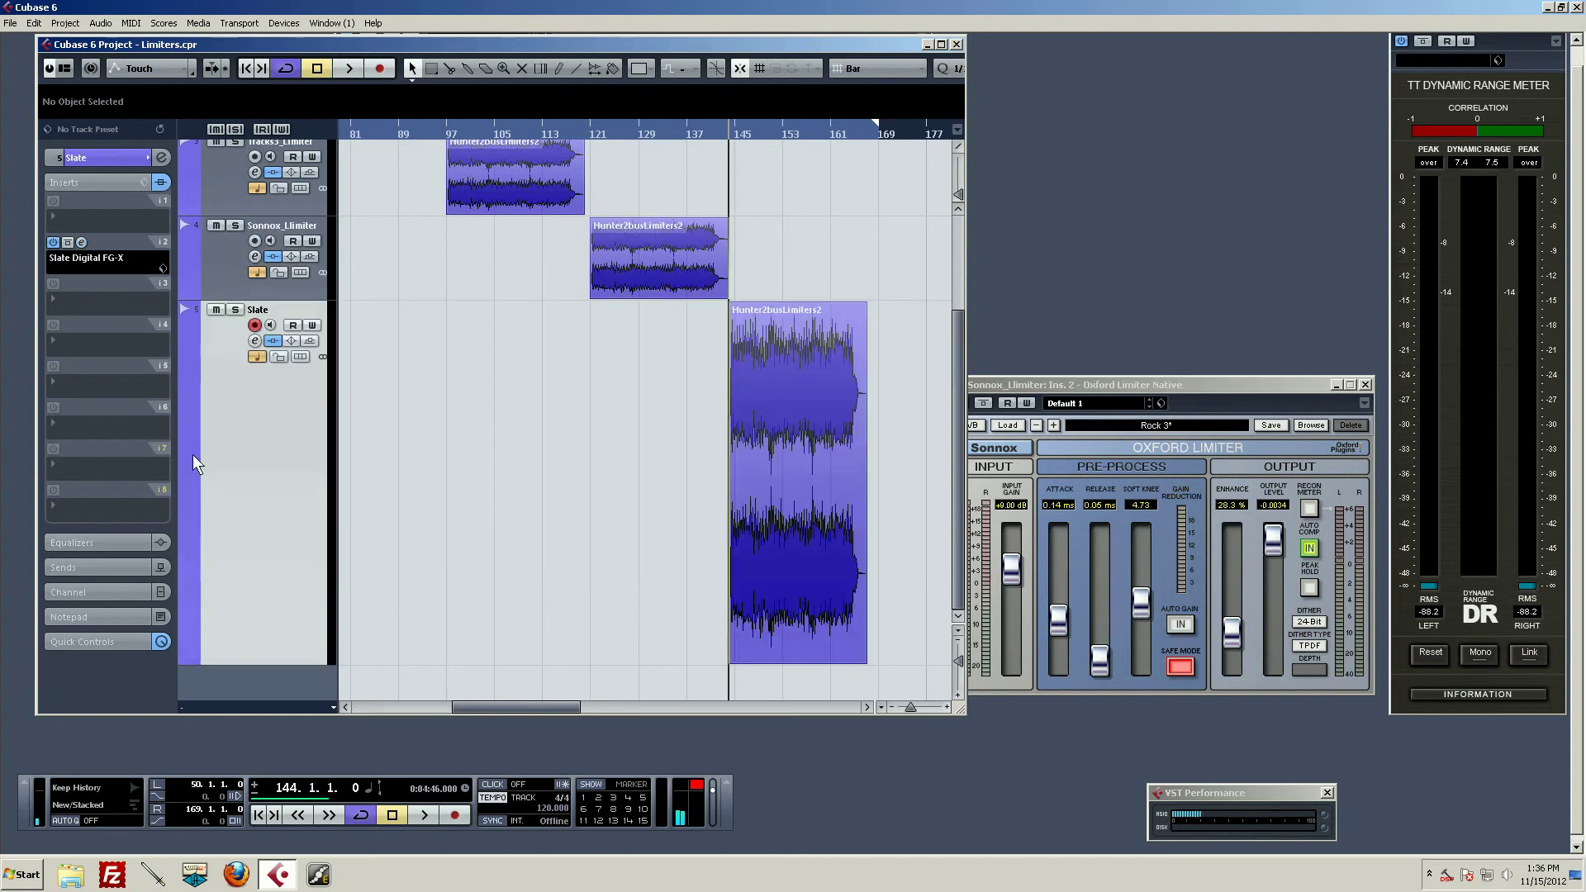
left_click(81, 242)
key("space")
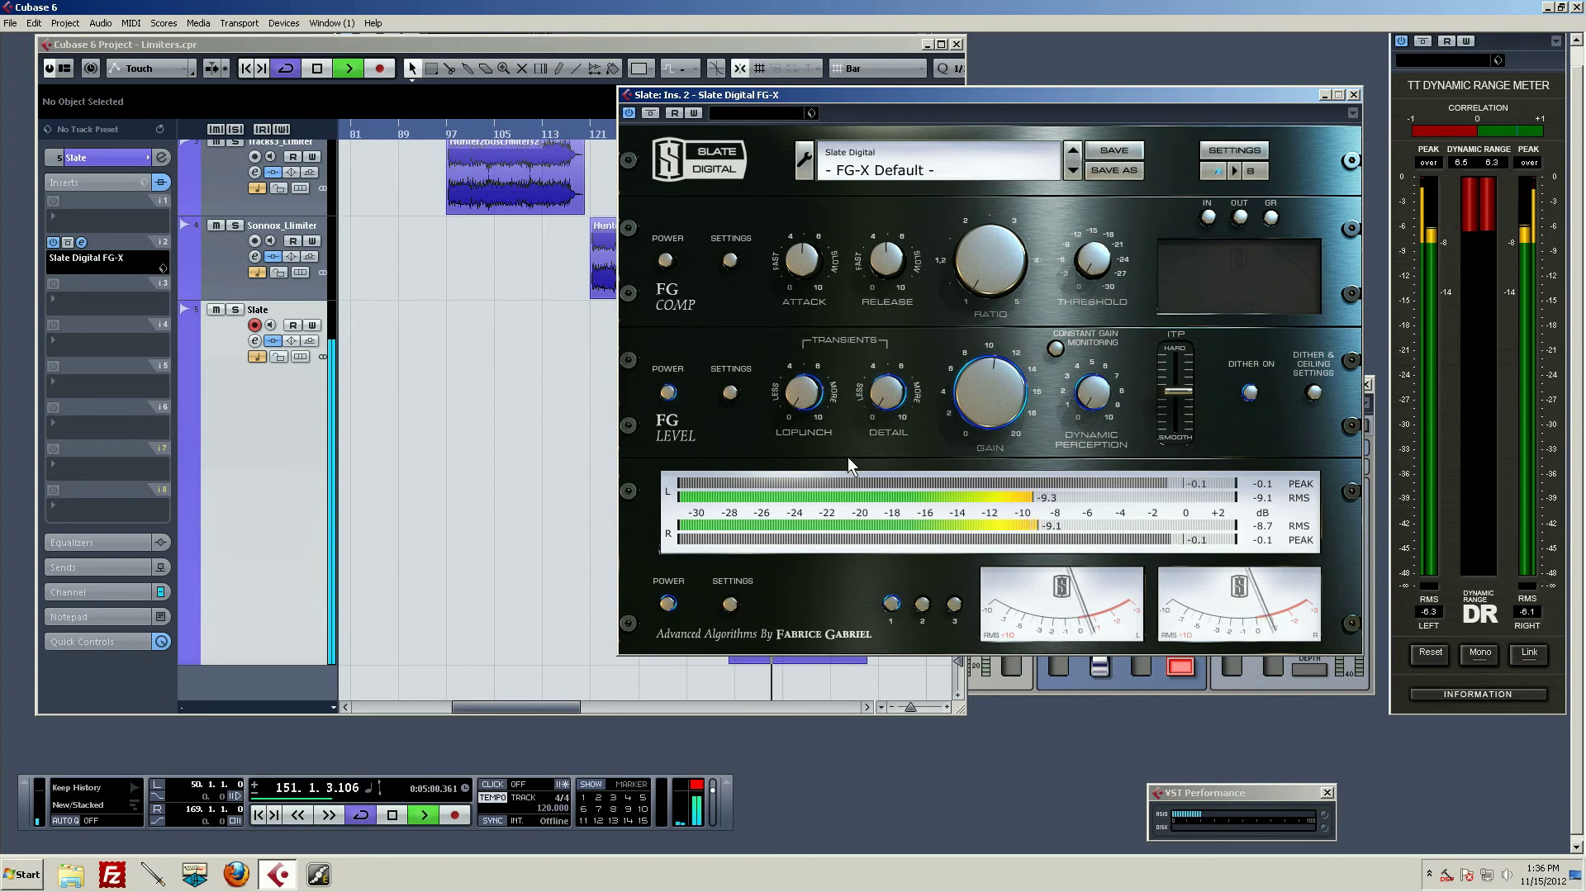
key("space")
left_click(284, 513)
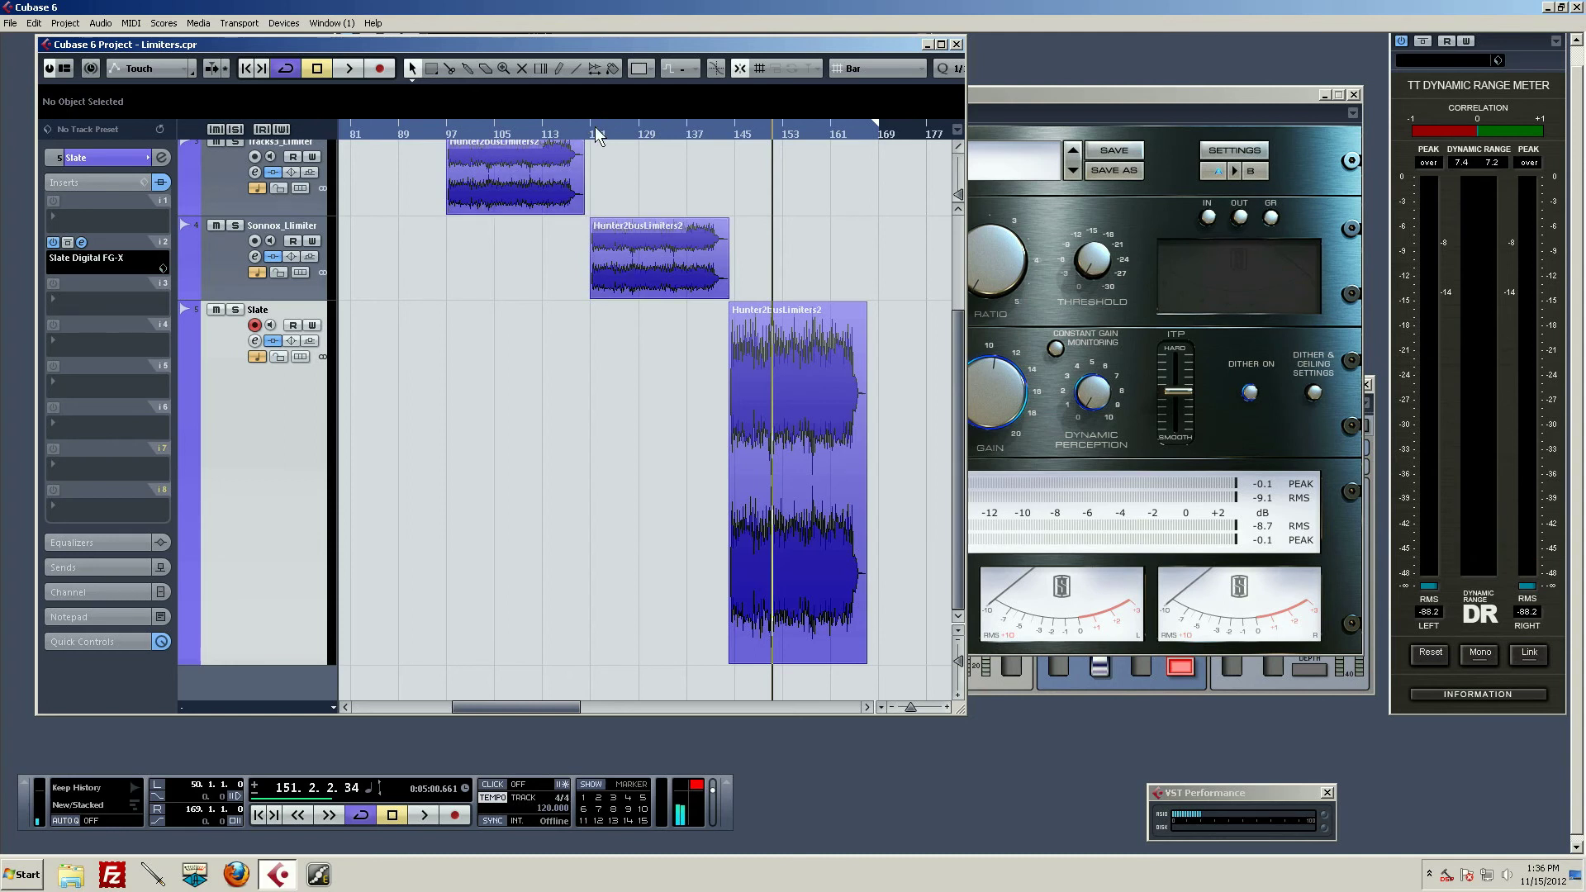
Step: Play the Sonnox clip briefly from bar 123
left_click_drag(596, 130, 590, 130)
scroll(687, 450, "up", 2)
scroll(691, 450, "down", 2)
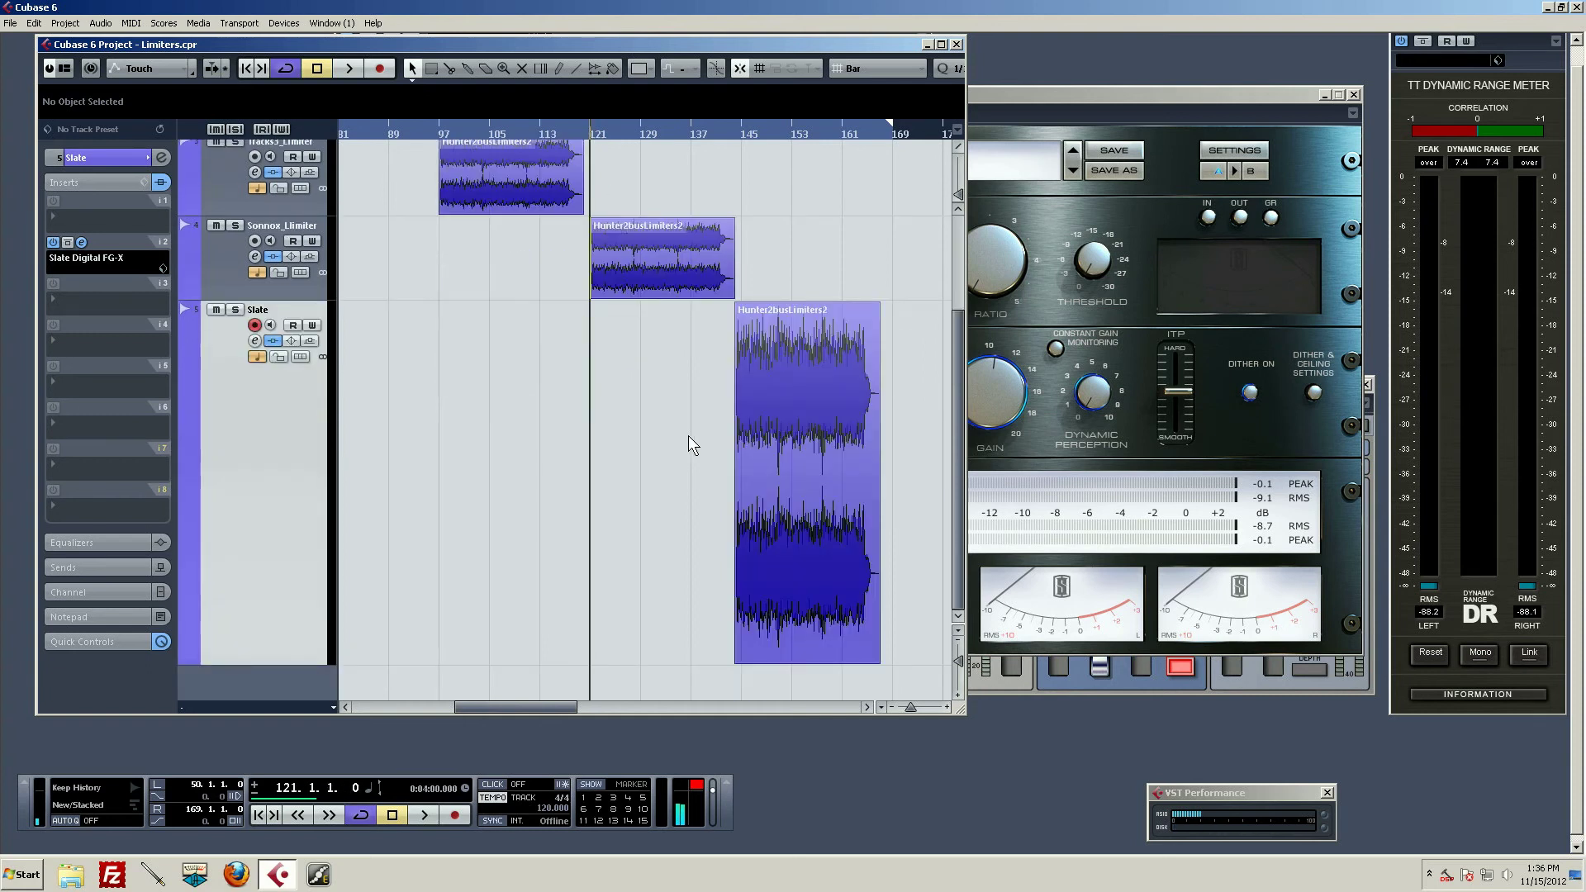
scroll(835, 416, "up", 2)
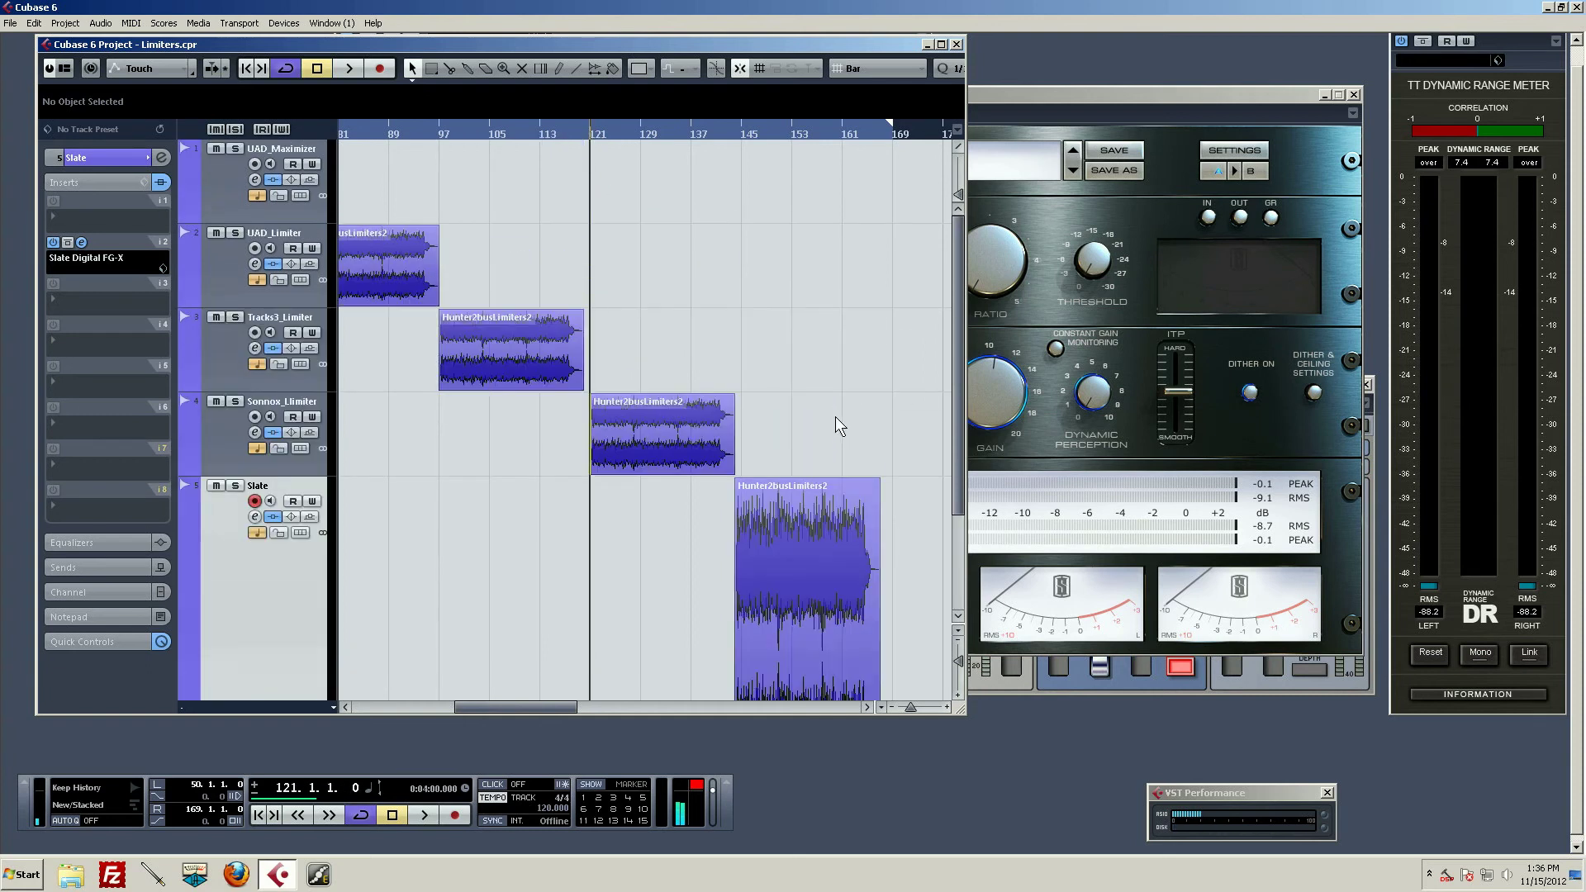
scroll(775, 418, "down", 1)
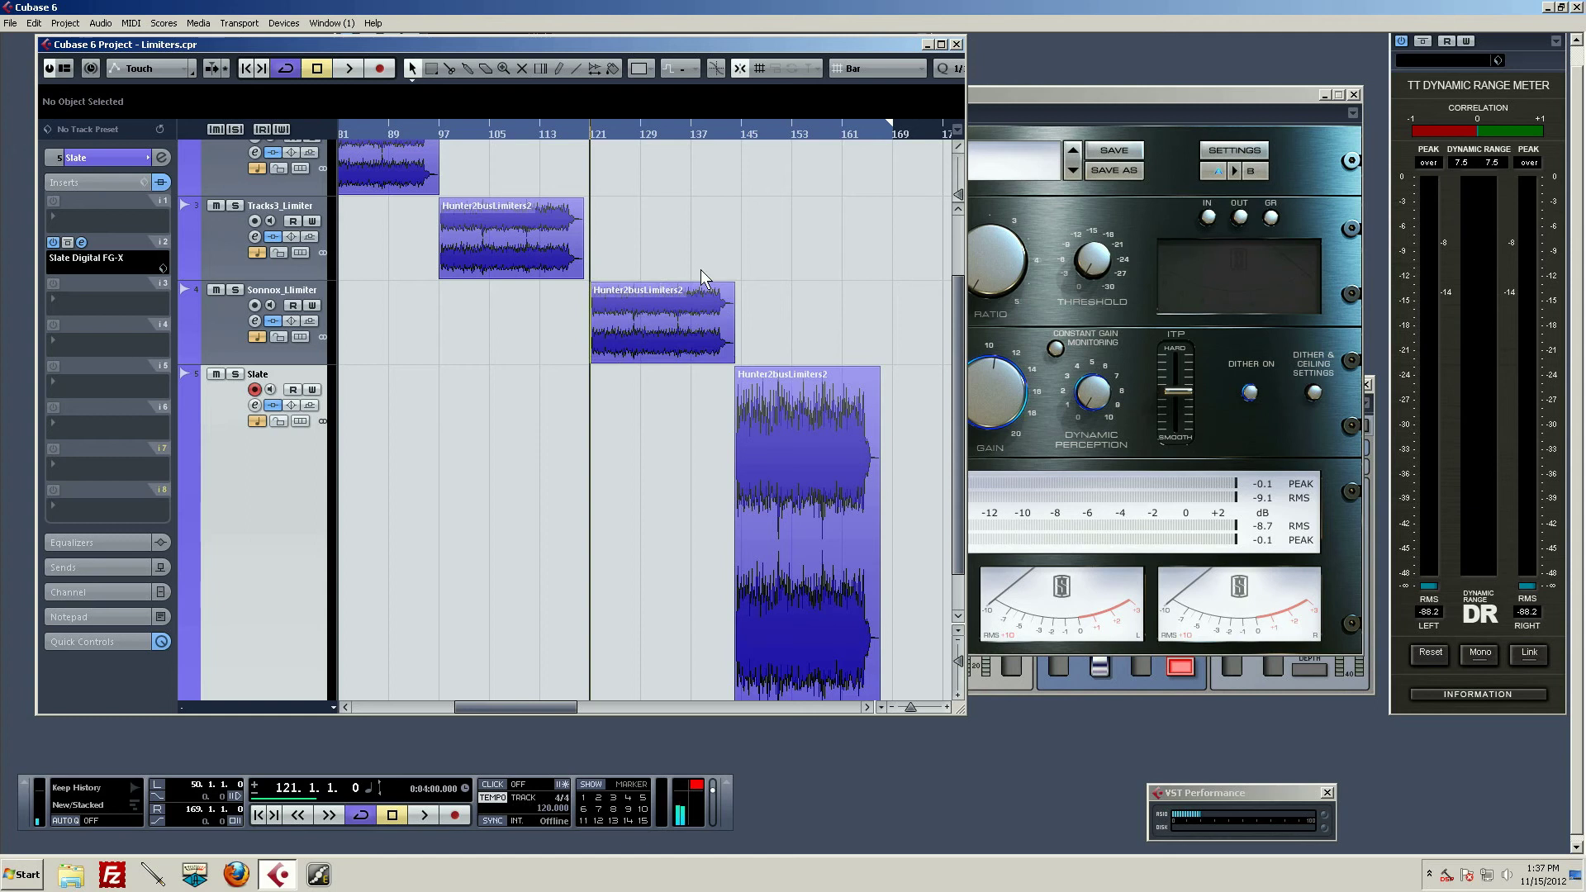
left_click(603, 131)
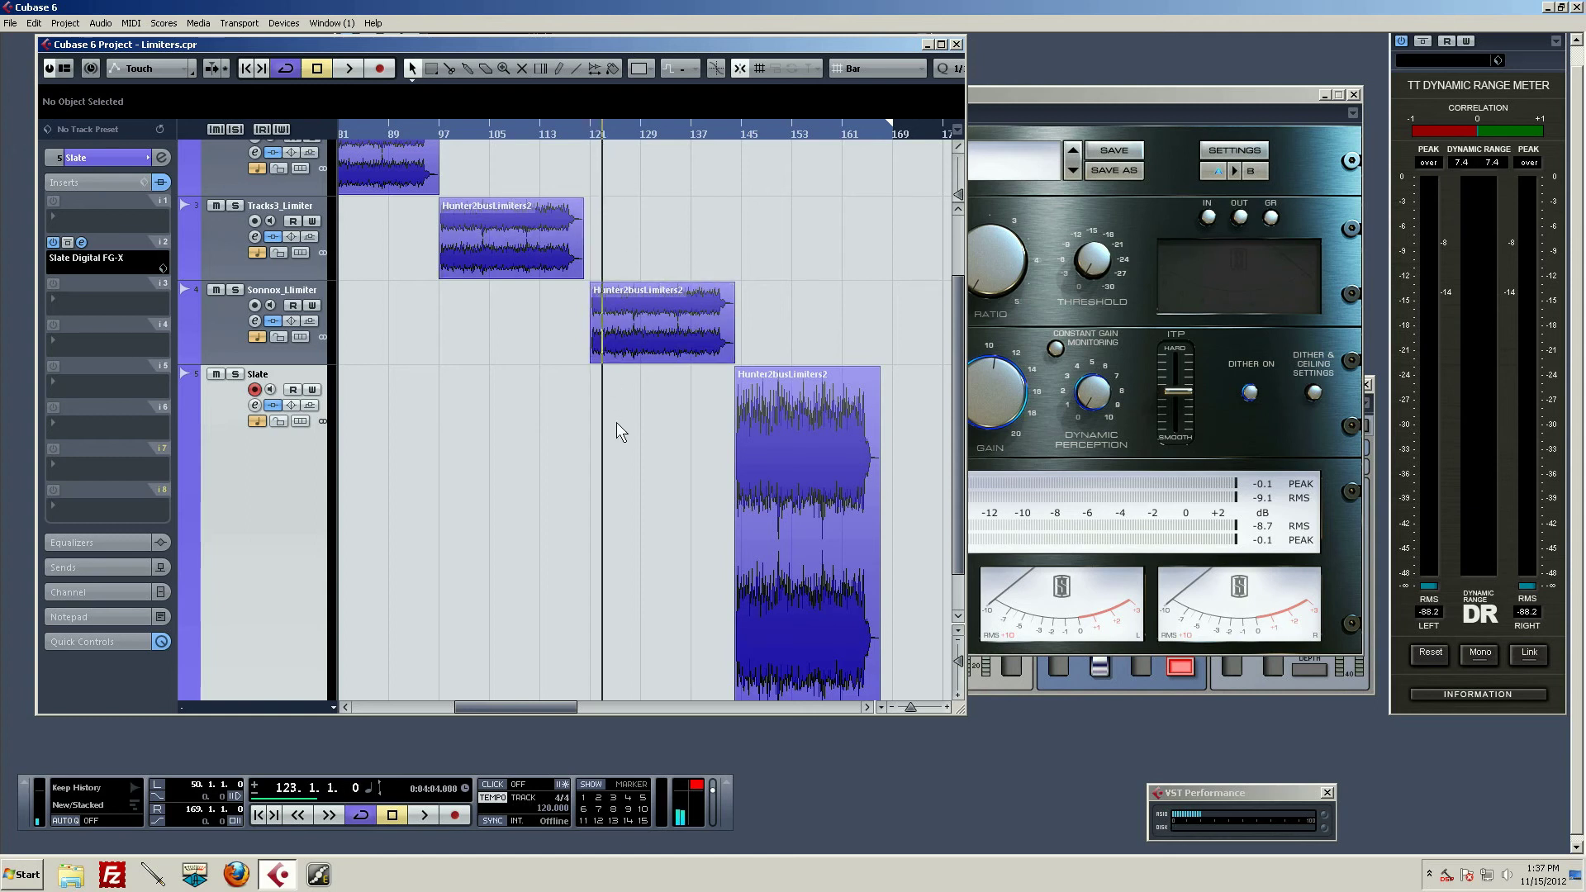
scroll(646, 389, "down", 1)
scroll(646, 389, "up", 3)
scroll(687, 385, "down", 3)
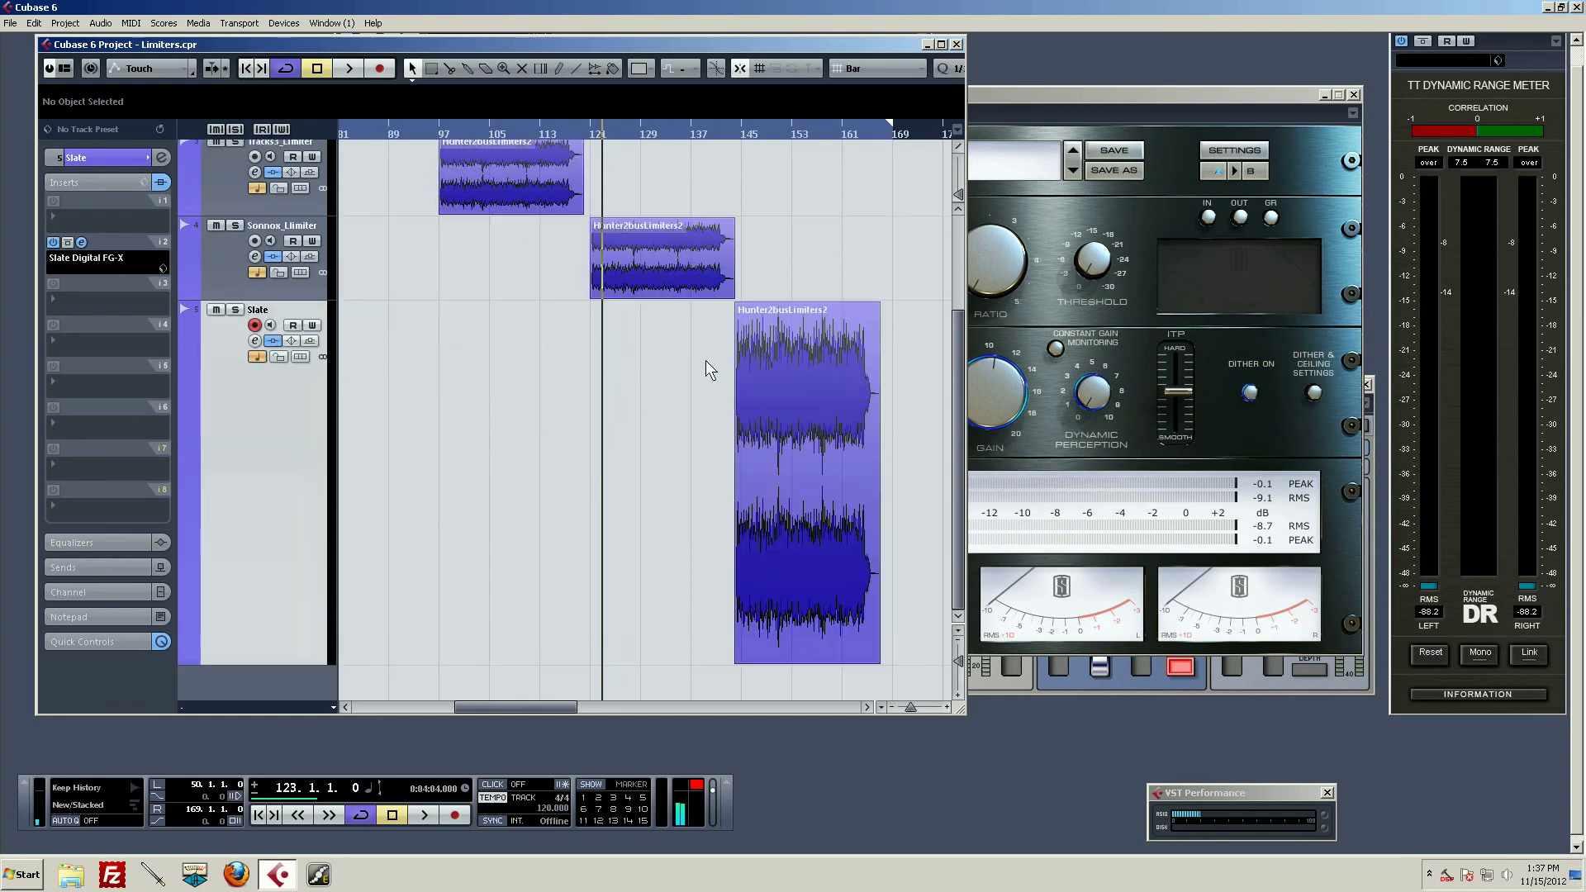
key("space")
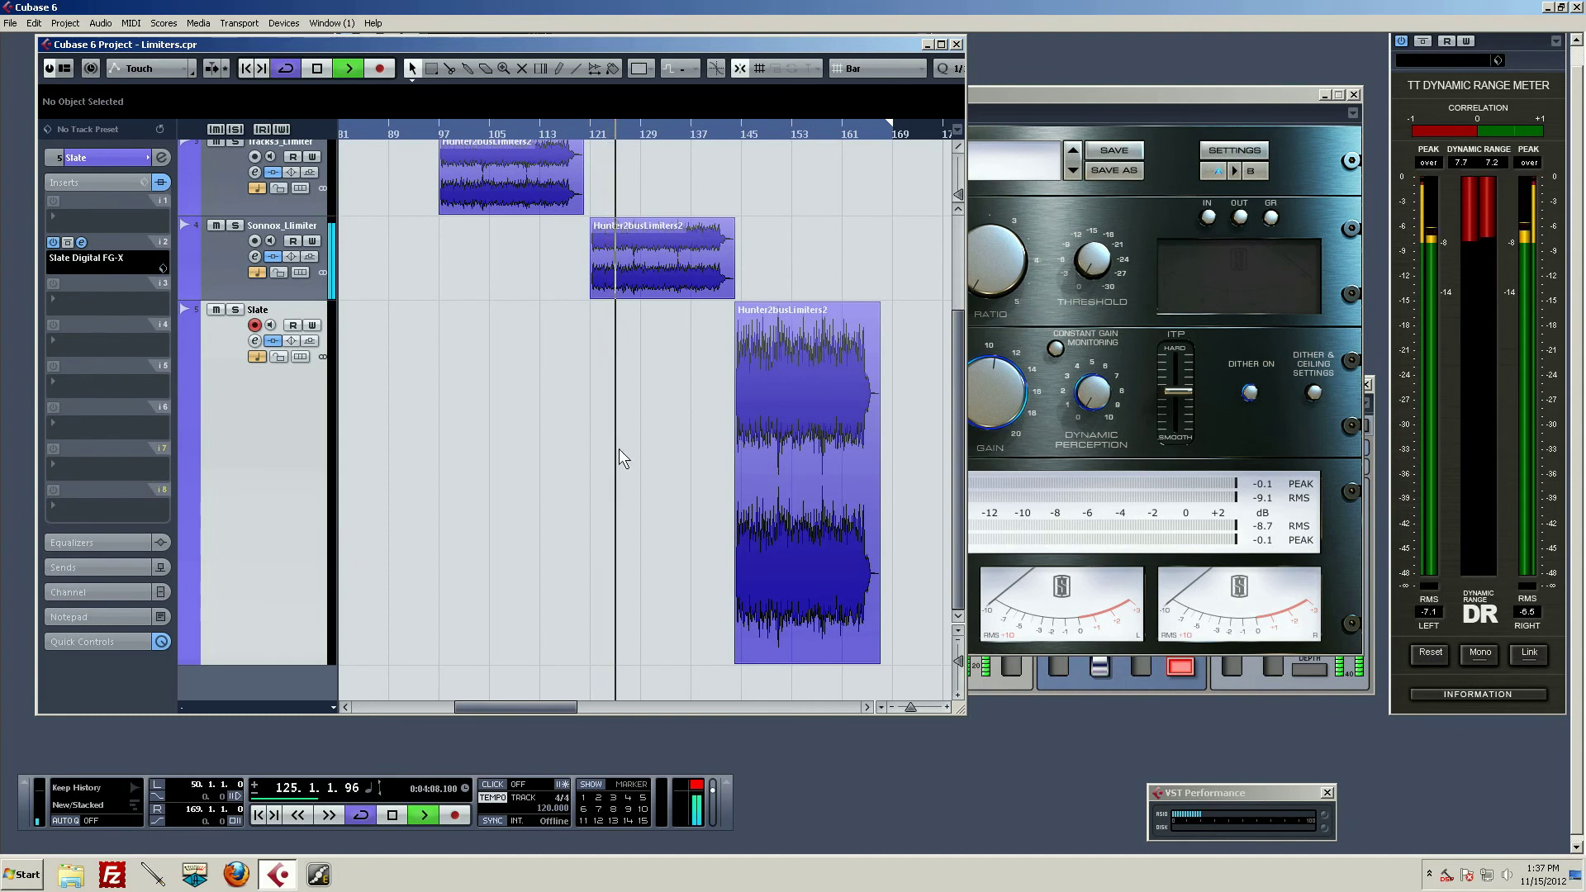
key("space")
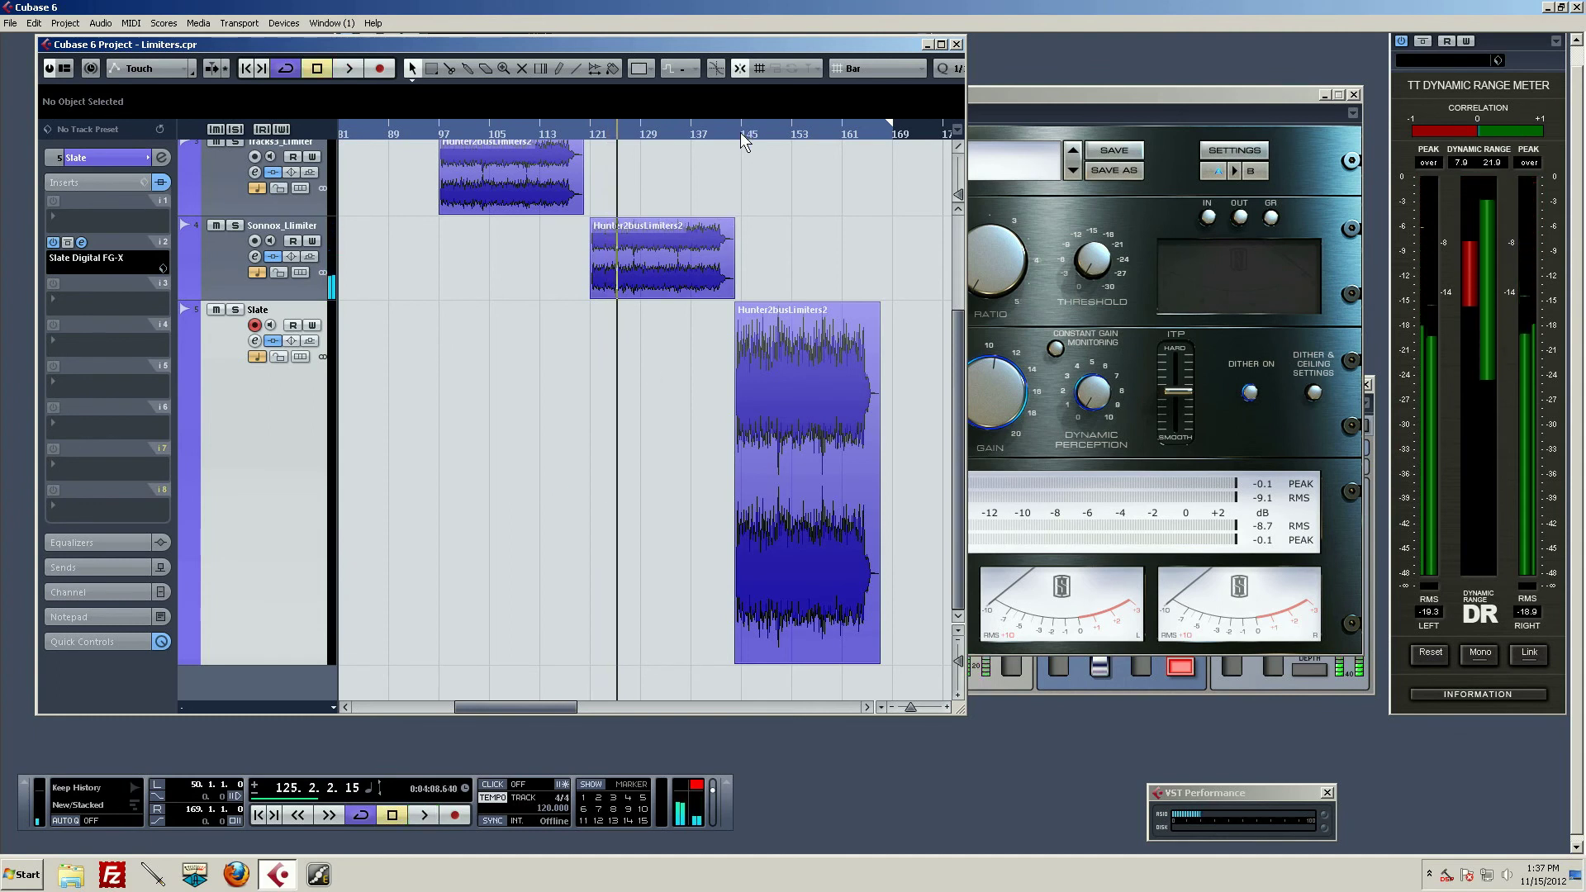
Step: Play the Slate clip briefly from bar 144, then bring the FG-X window forward
left_click(740, 130)
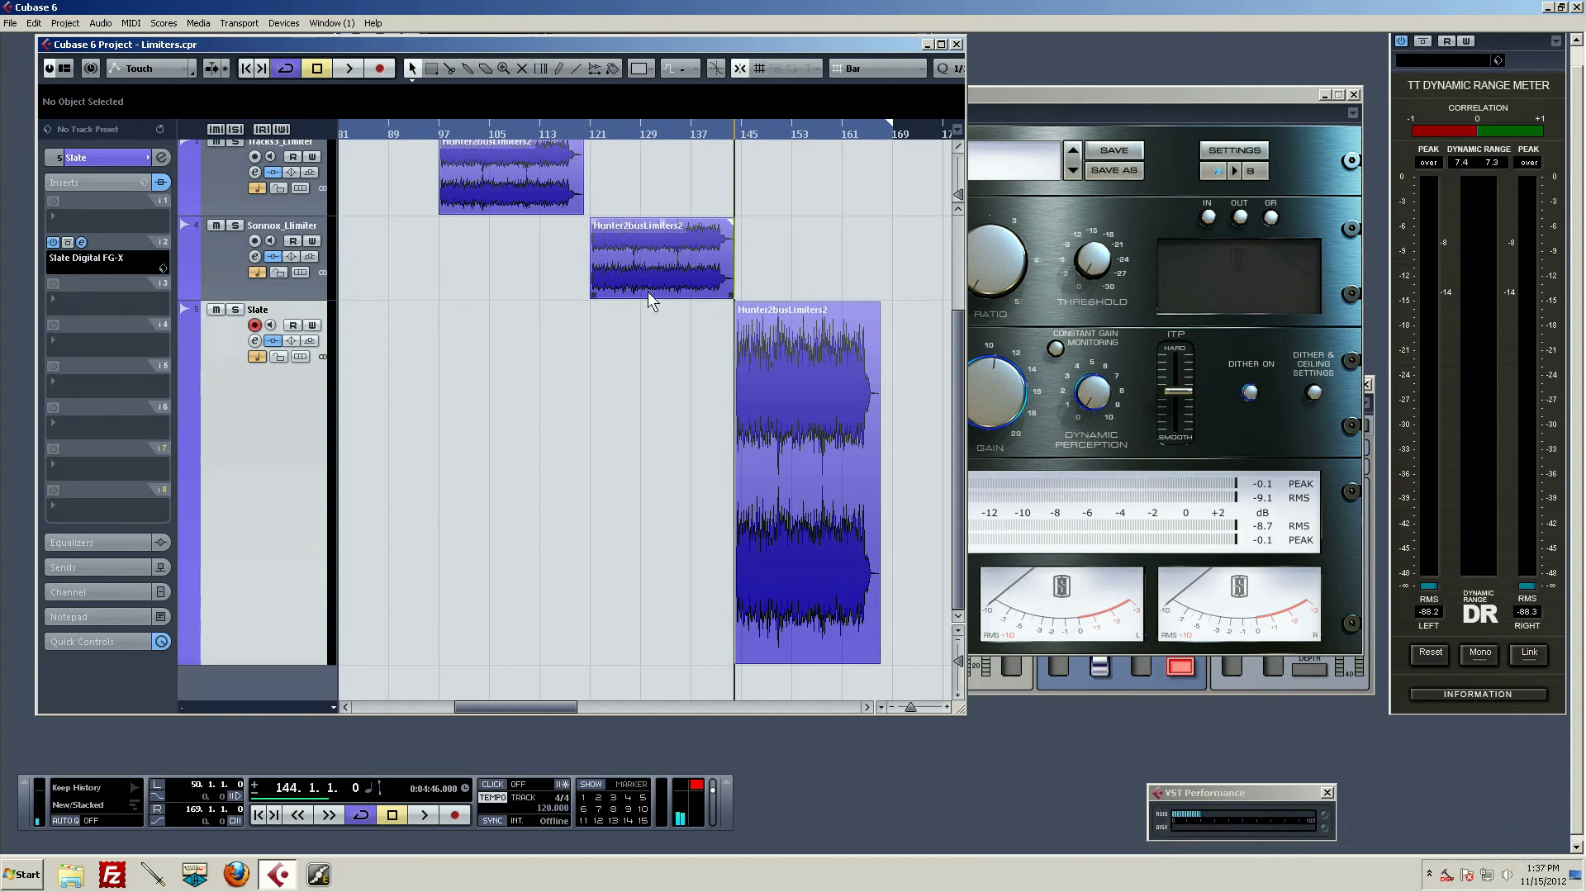
key("space")
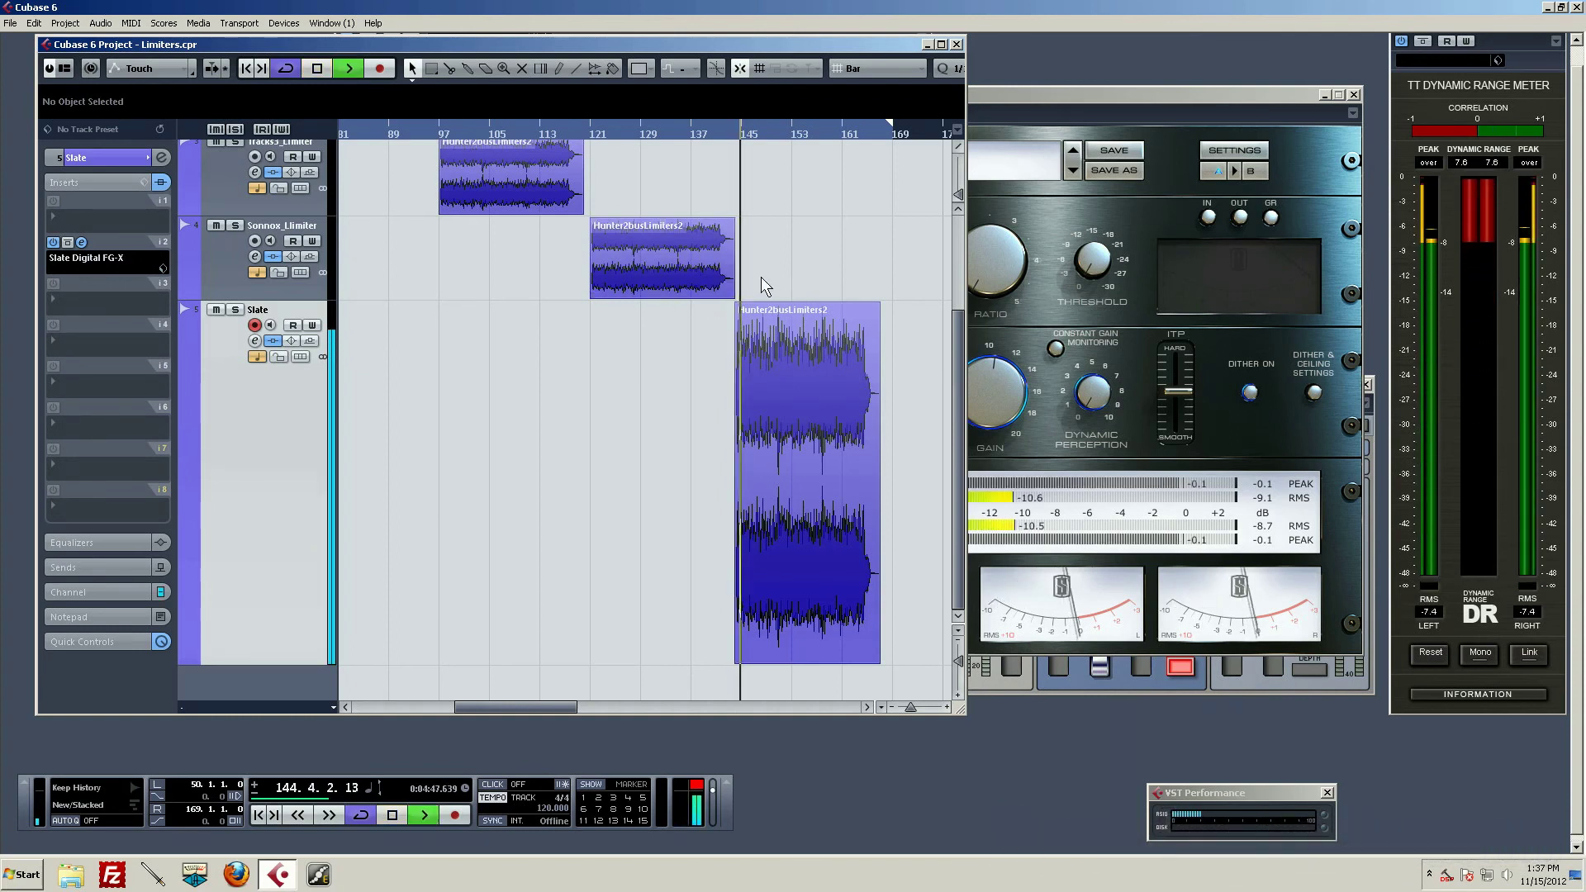
key("space")
left_click(1222, 425)
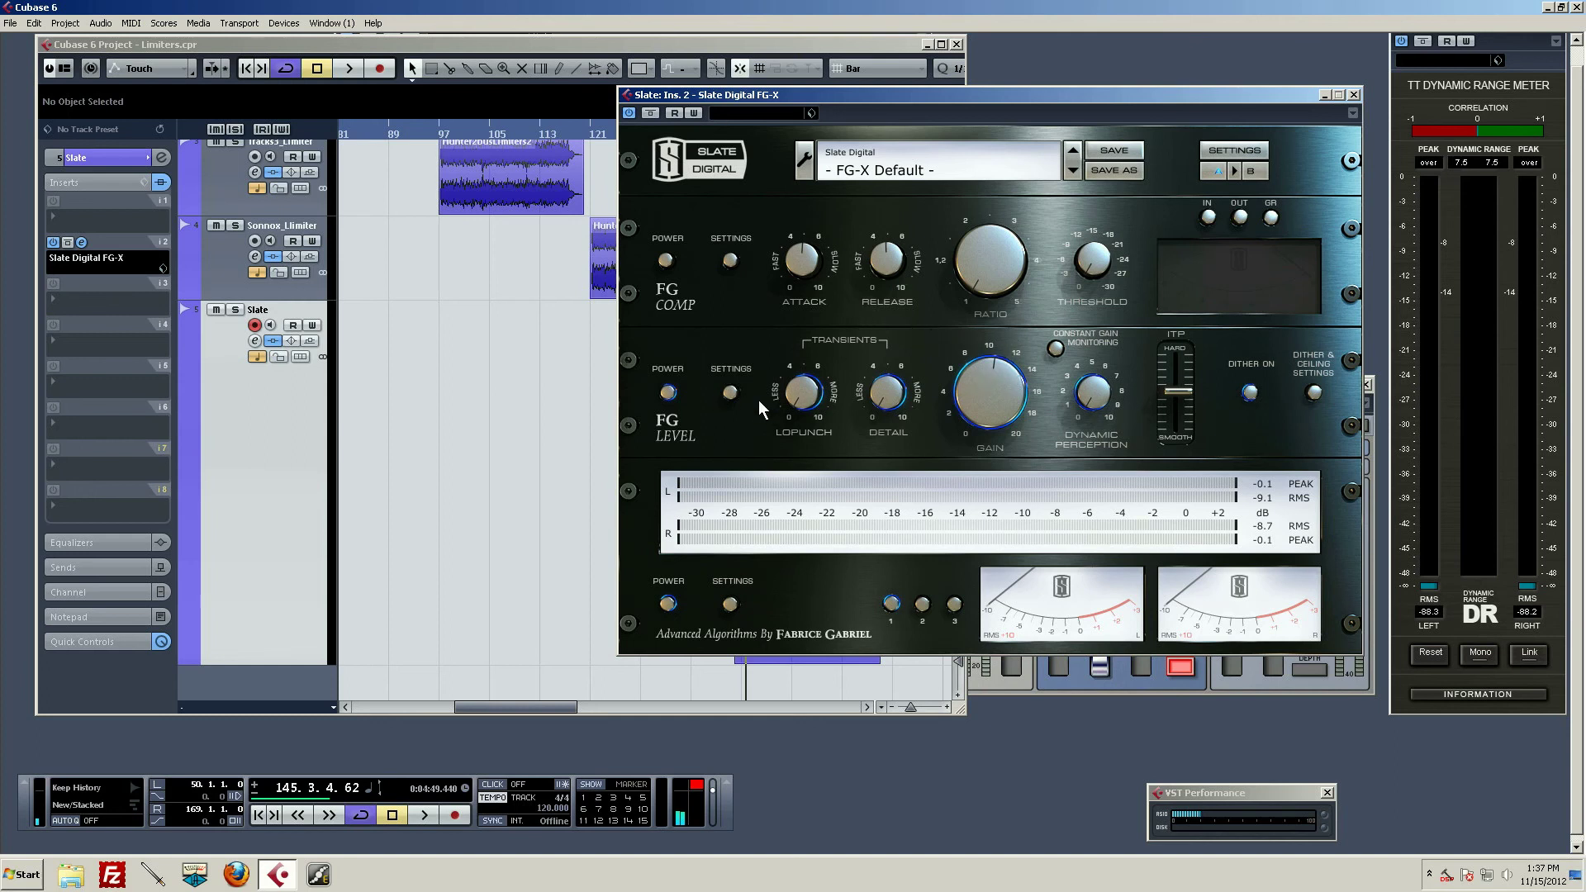
Step: Load the FG-X Pop Master preset and switch off the FG Comp section
left_click(867, 170)
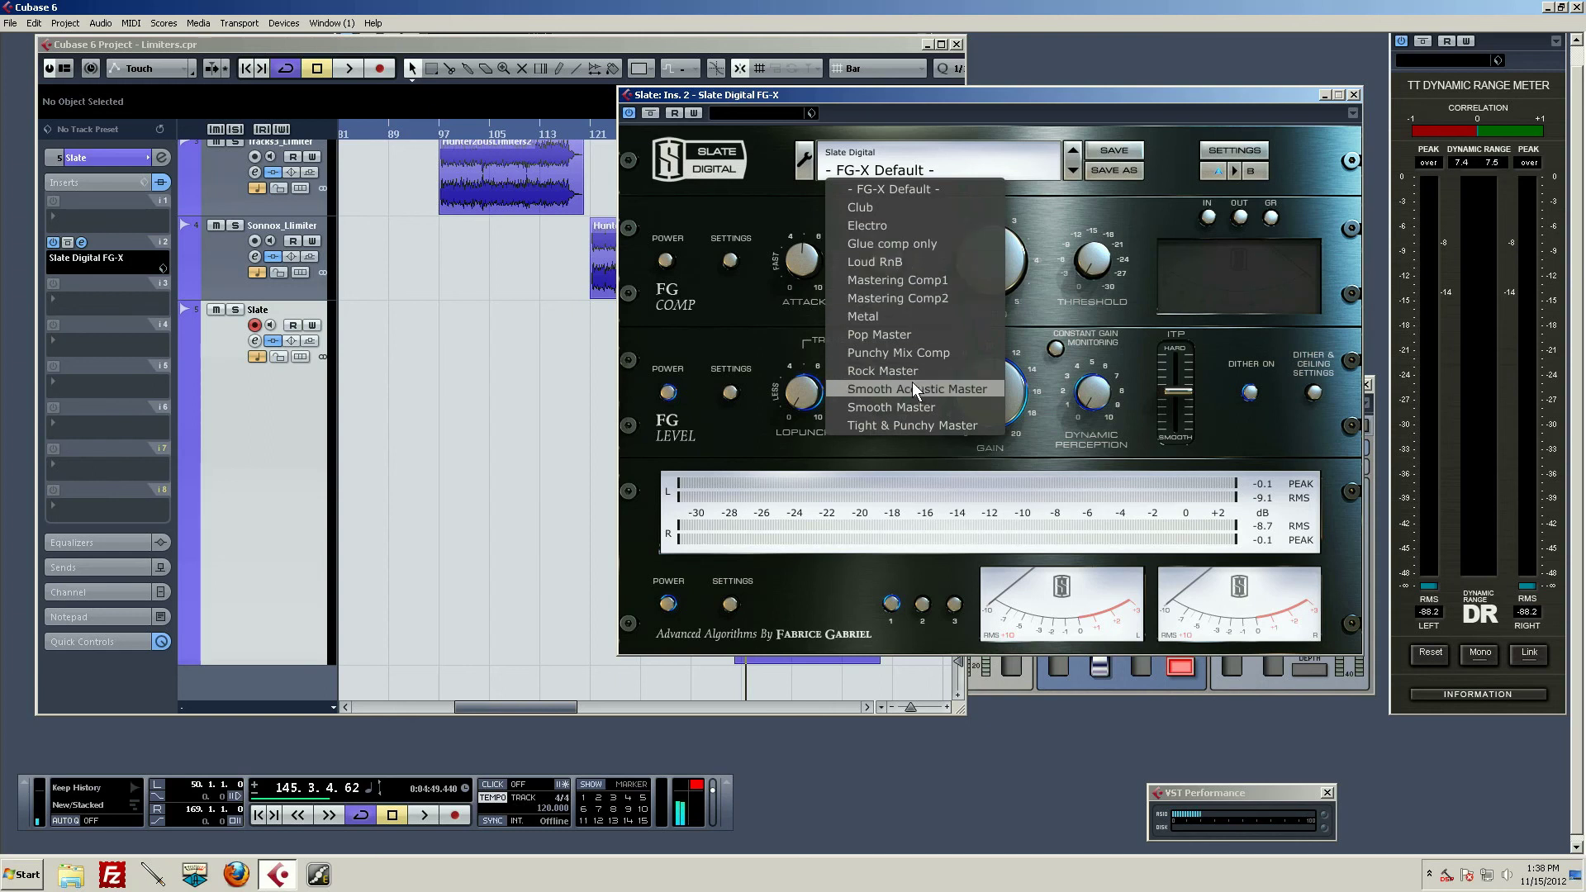
left_click(906, 333)
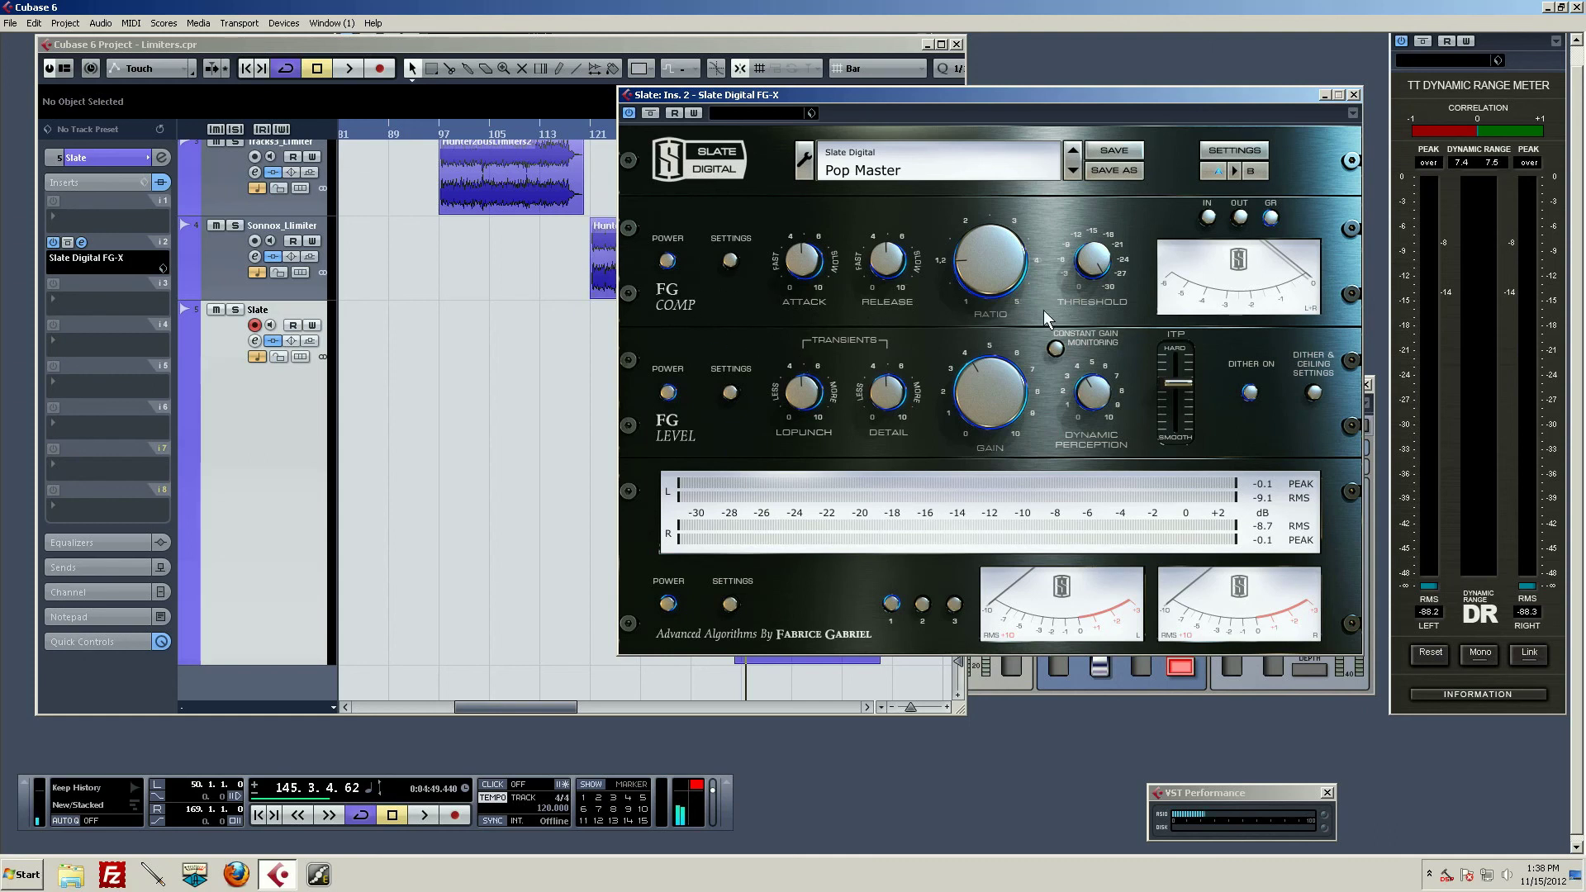
left_click(677, 262)
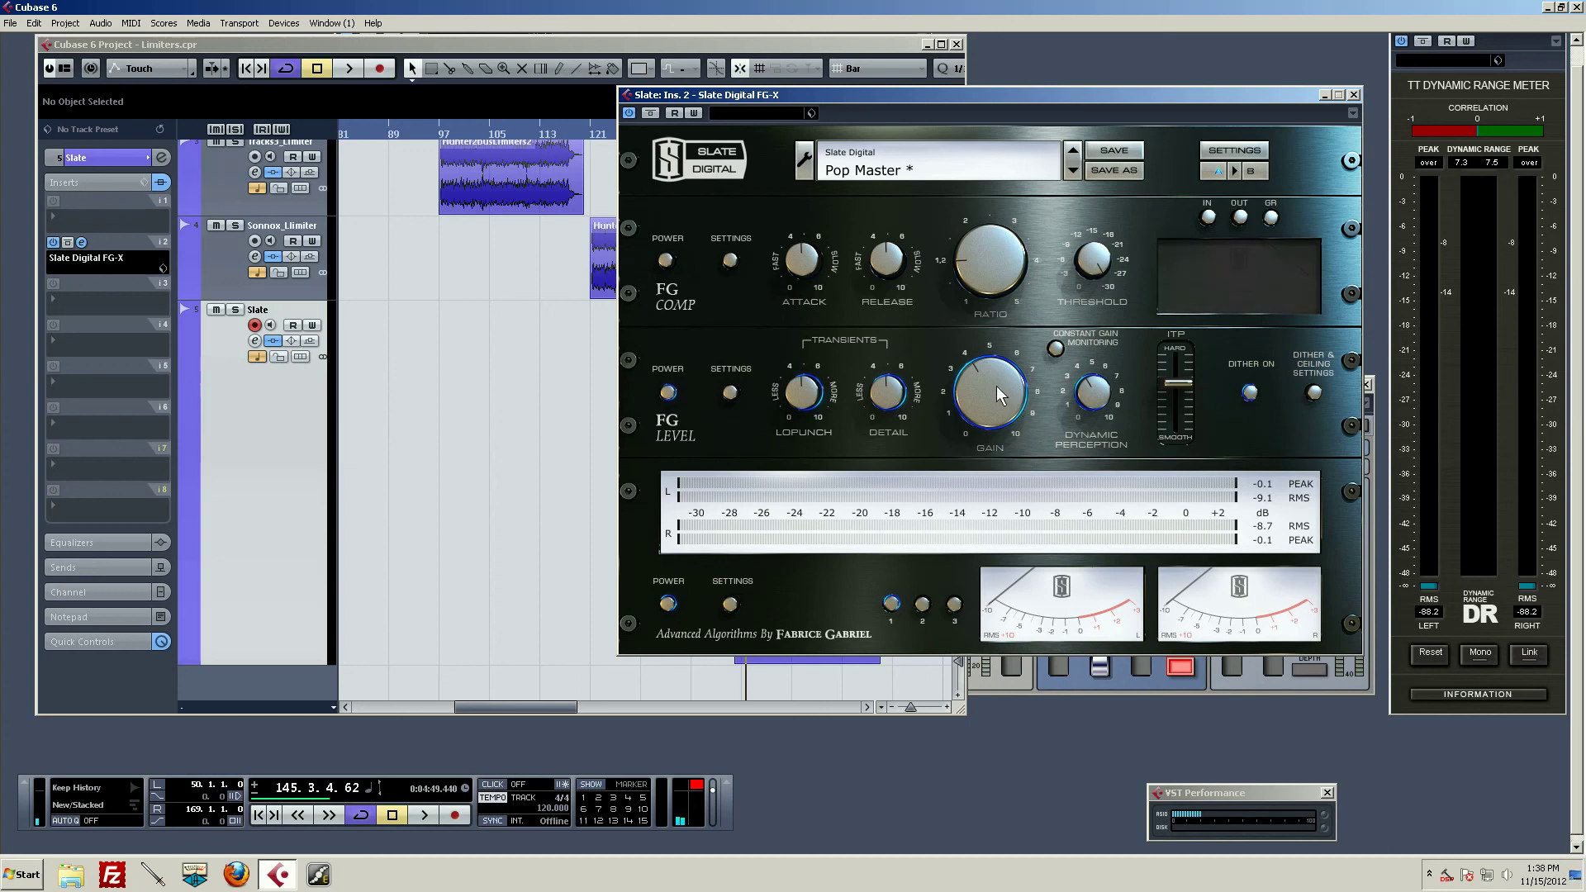
Step: Raise the FG Level gain past 9 dB while auditioning, then close the FG-X window
left_click_drag(987, 388, 990, 522)
key("space")
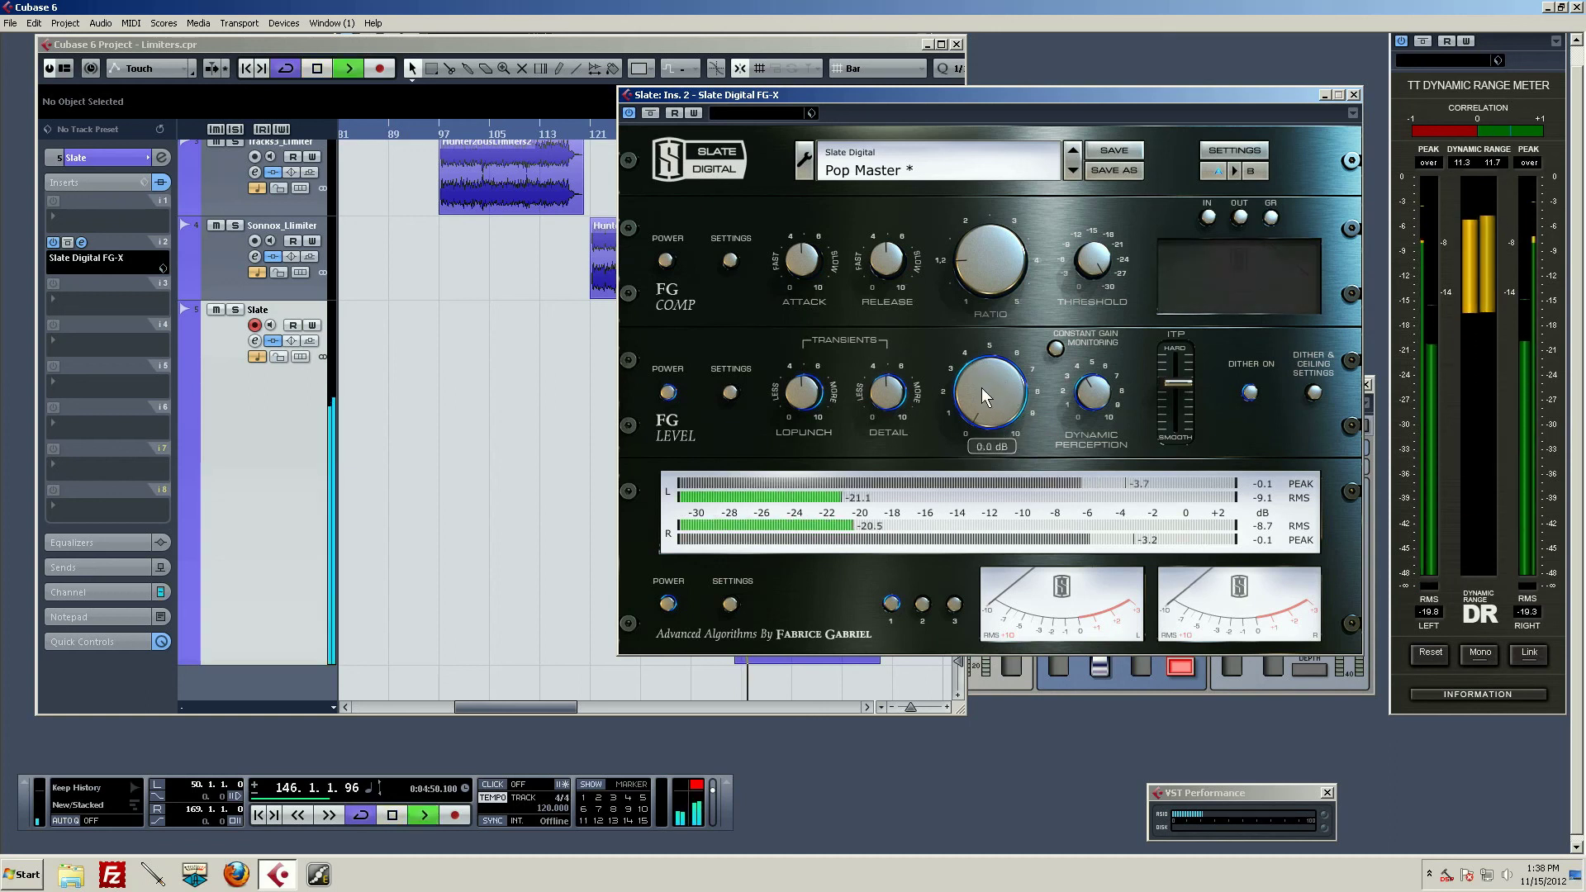
left_click_drag(984, 388, 1029, 222)
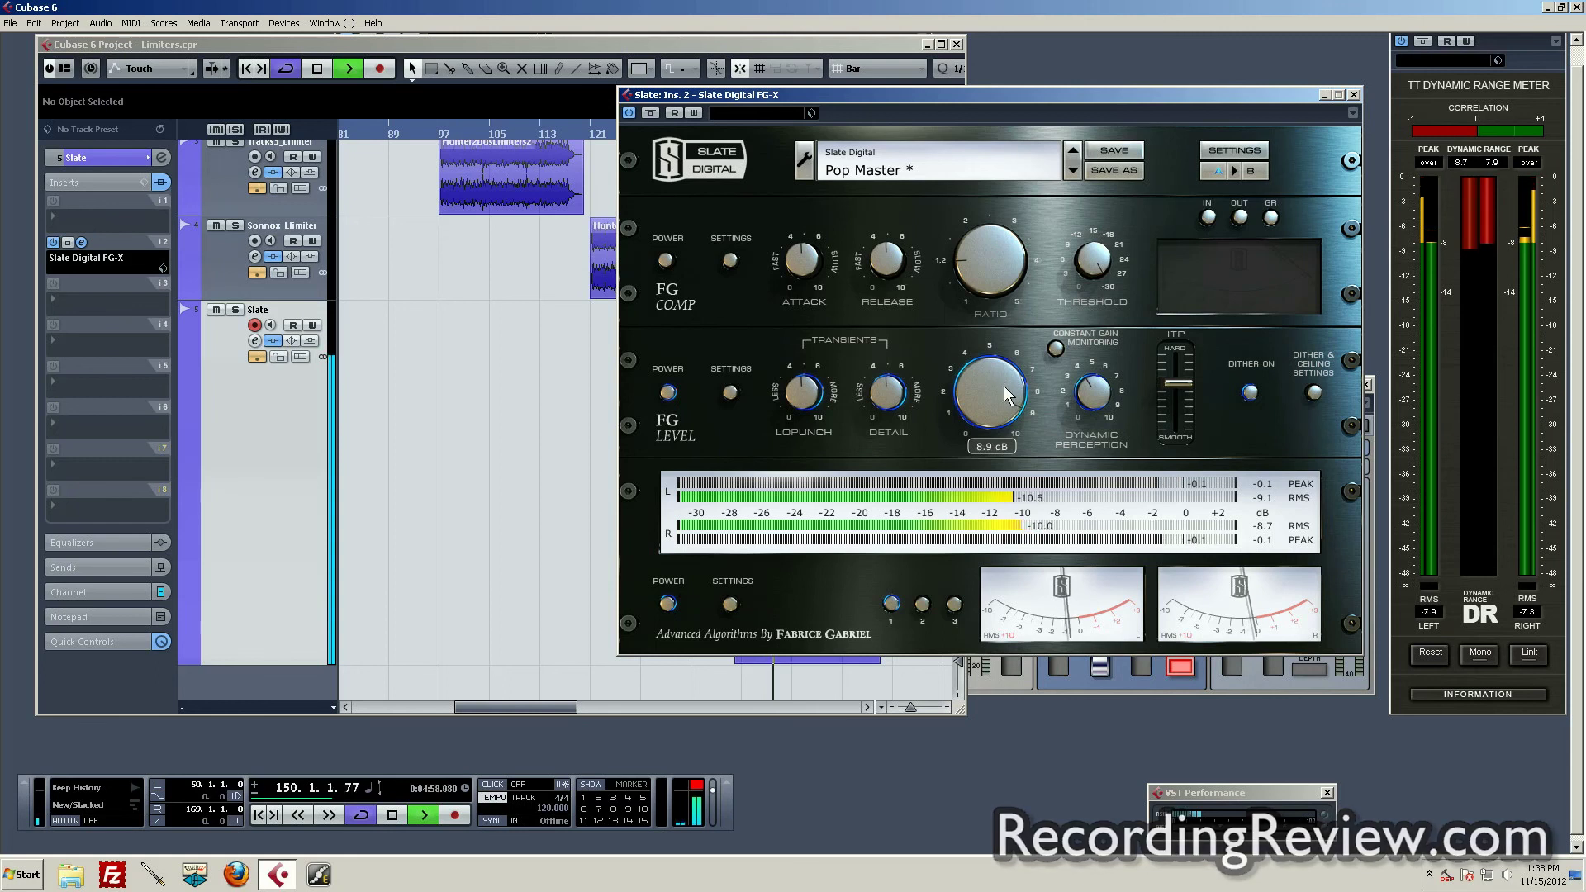
mouse_move(1003, 384)
left_mouse_down()
mouse_move(979, 399)
mouse_move(999, 393)
left_mouse_up()
key("space")
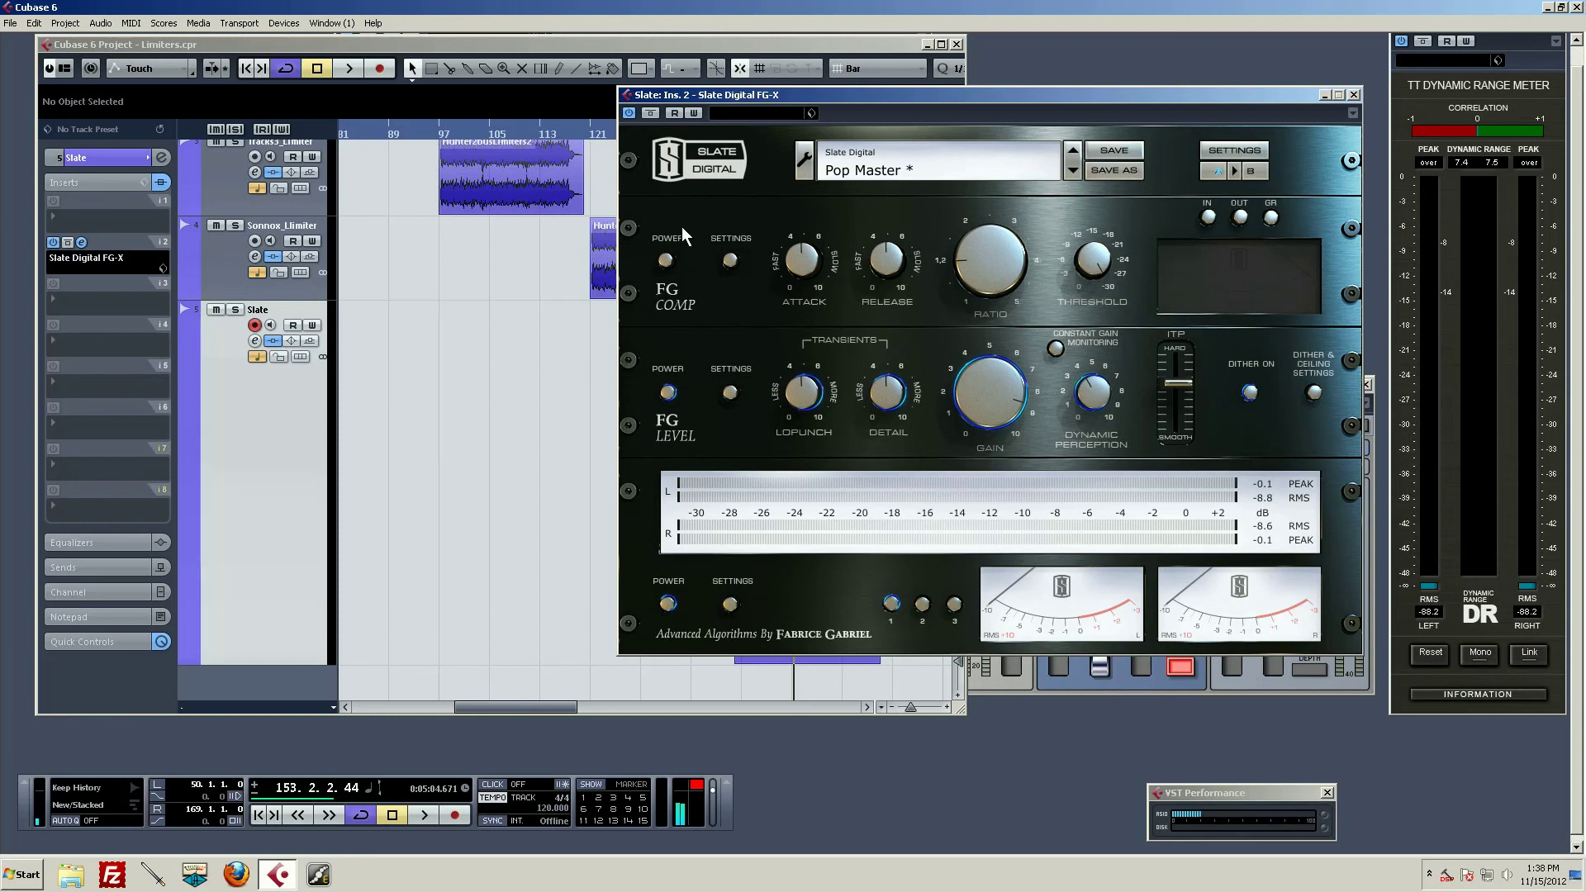
left_click(1352, 95)
Step: Zoom out to show all five staggered limiter clips, playhead rewound to bar 48
scroll(731, 304, "up", 3)
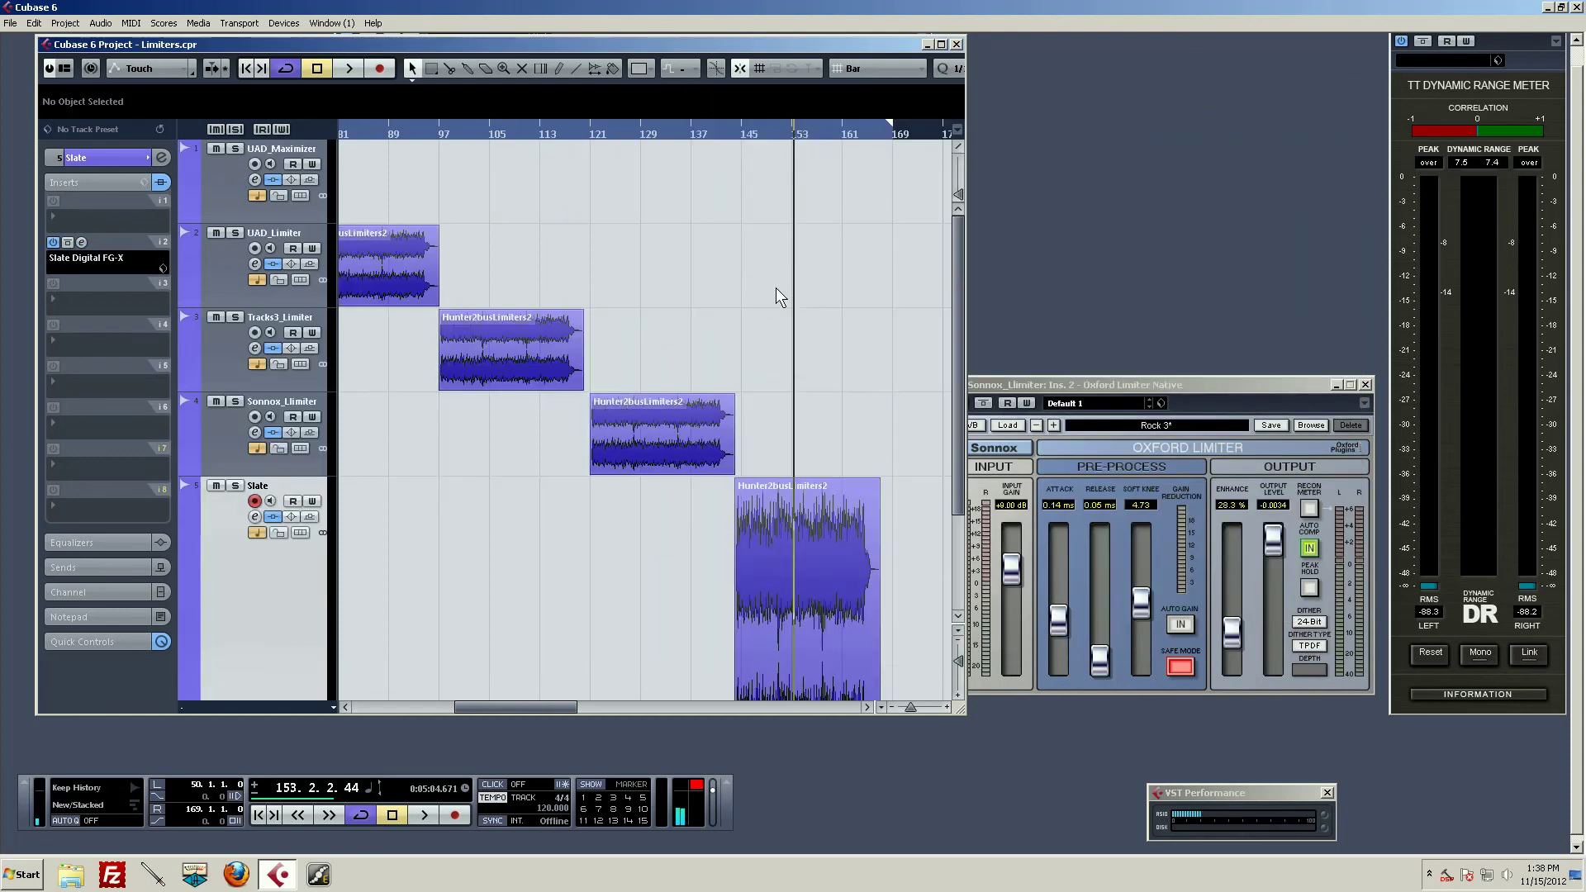
left_click_drag(753, 124, 522, 246)
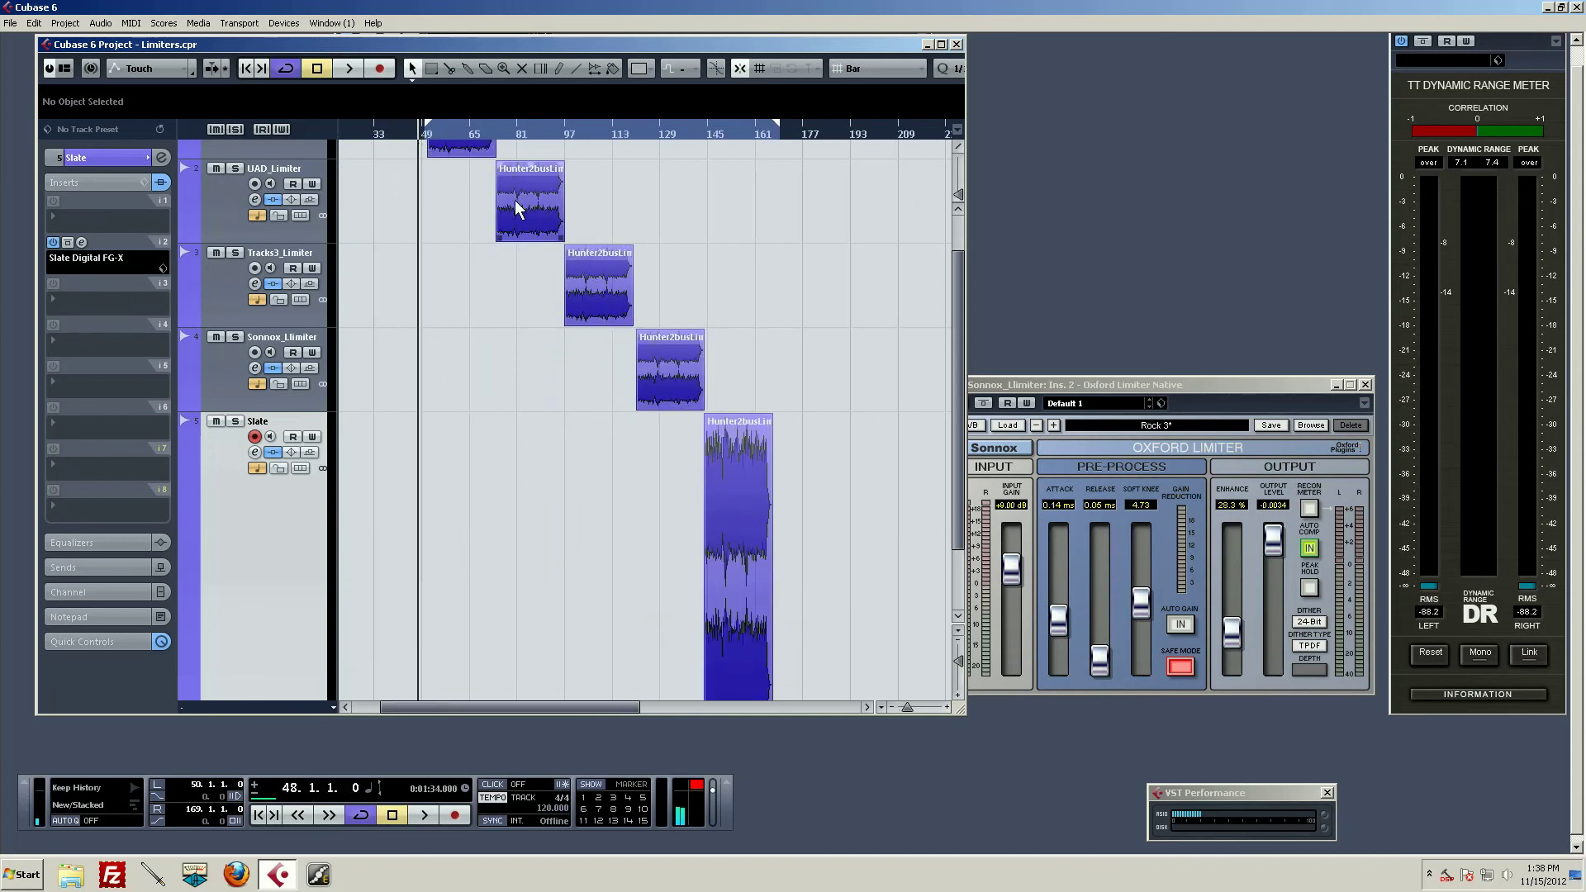
scroll(512, 264, "up", 2)
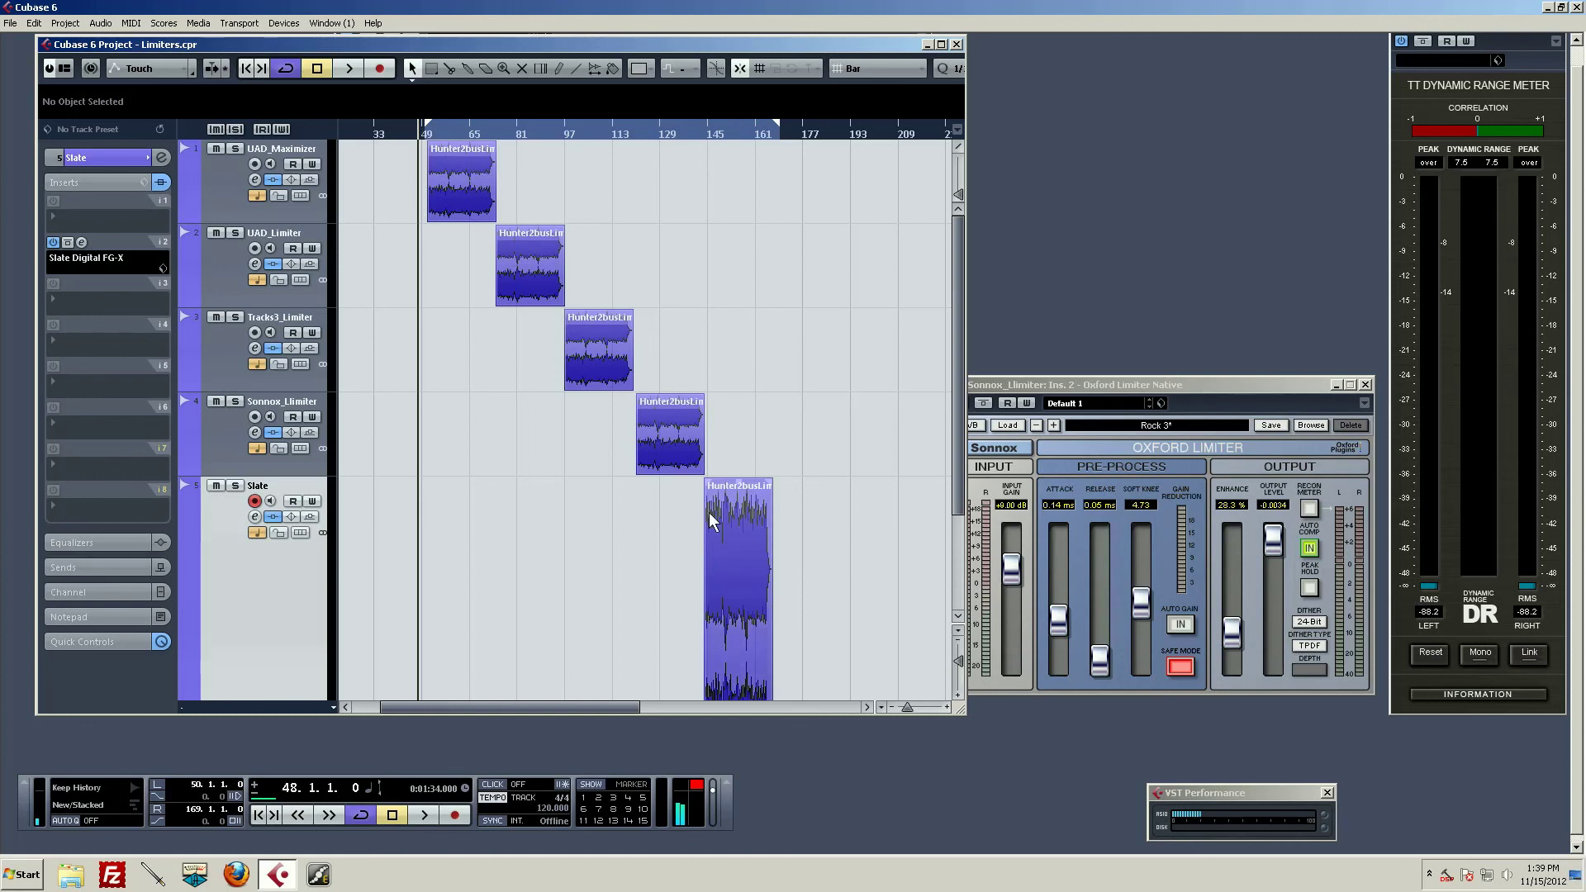
scroll(788, 495, "down", 2)
scroll(787, 497, "up", 2)
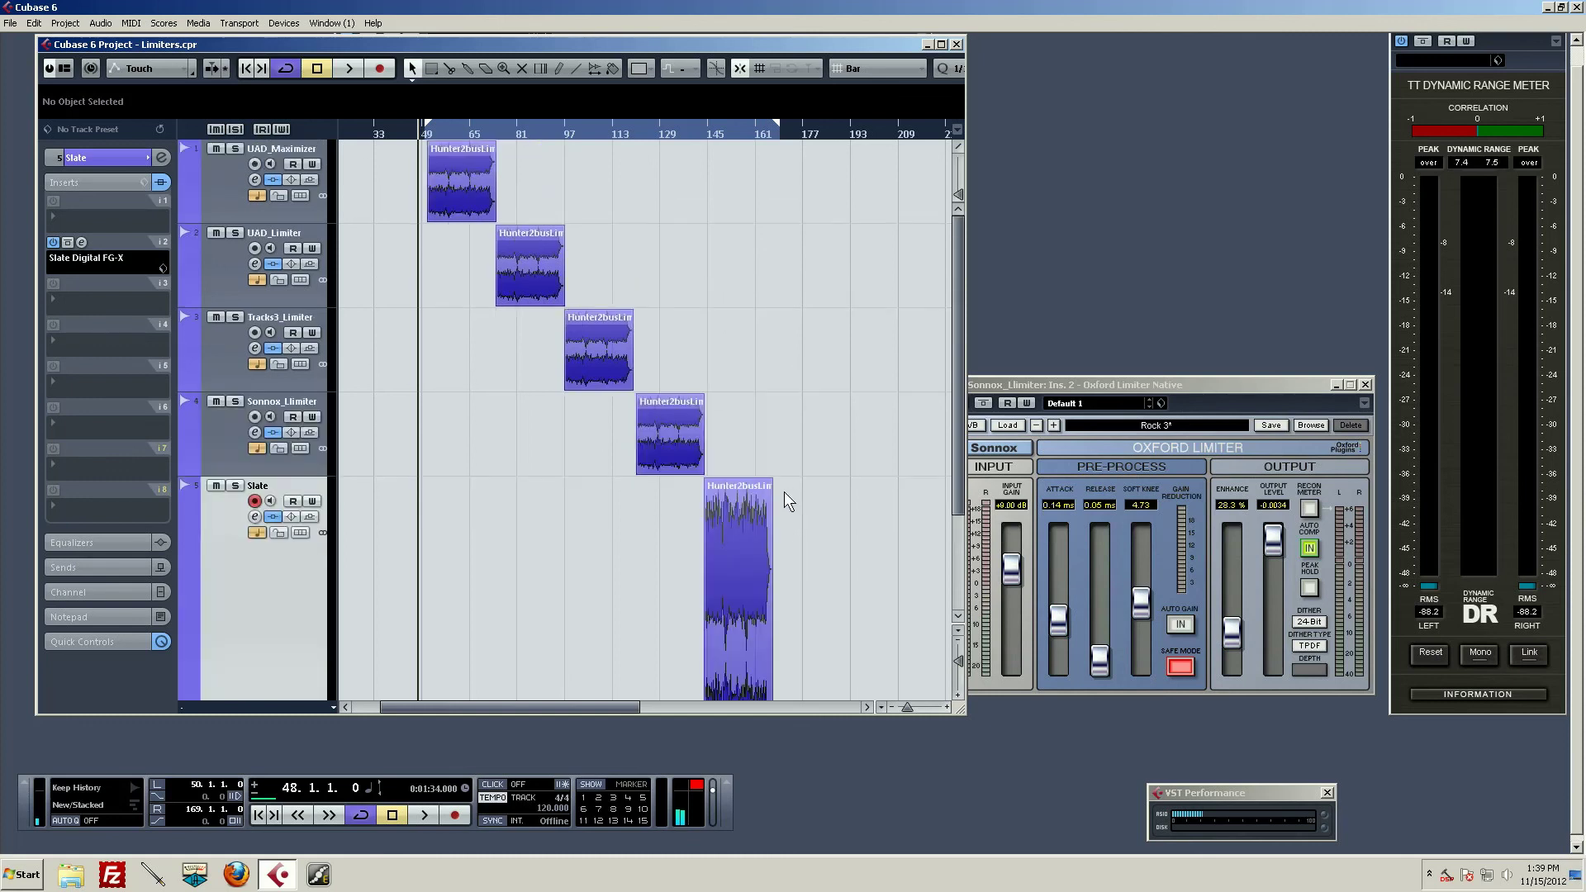